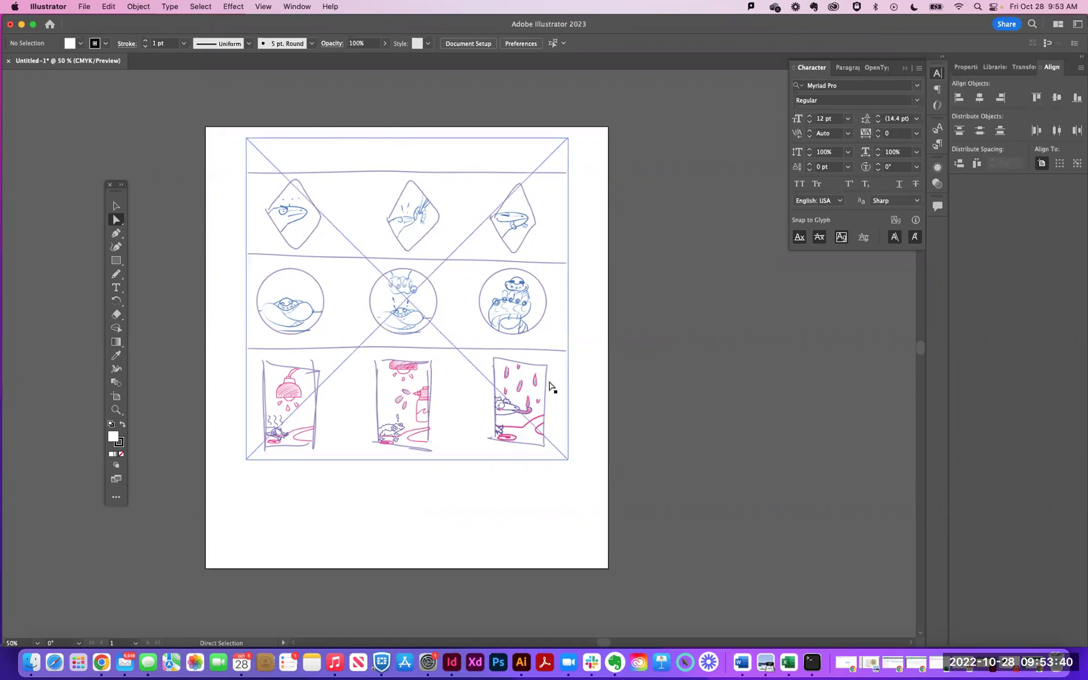
# Step: Move the placed thumbnail sketch image slightly down the artboard
pyautogui.click(641, 330)
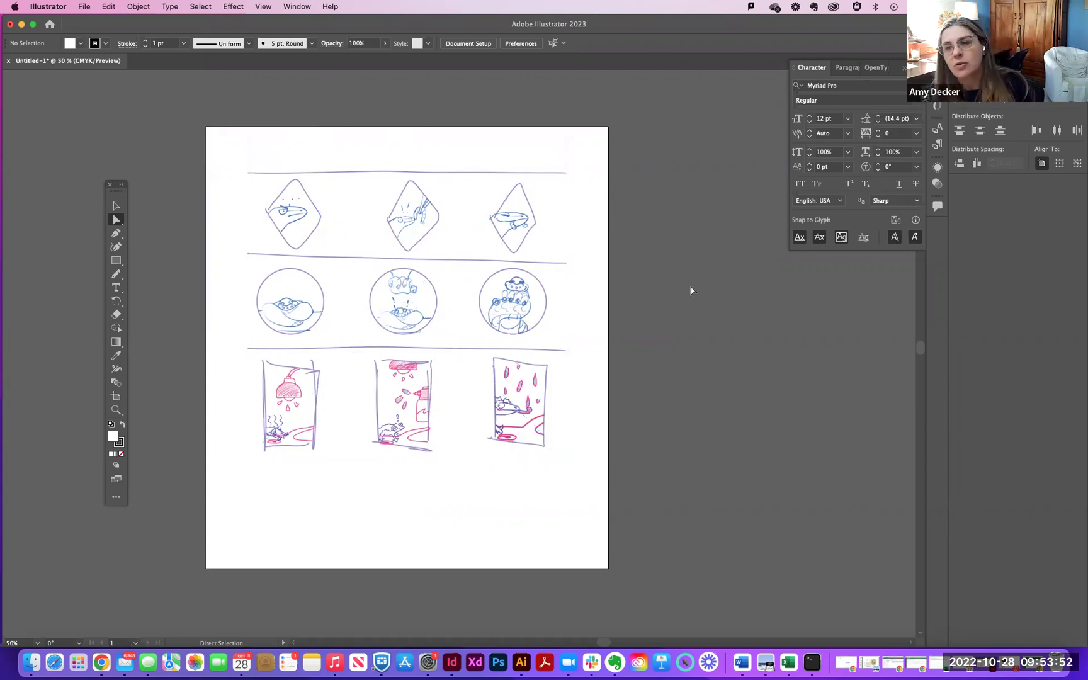
pyautogui.moveTo(528, 228); pyautogui.dragTo(529, 242)
pyautogui.click(84, 7)
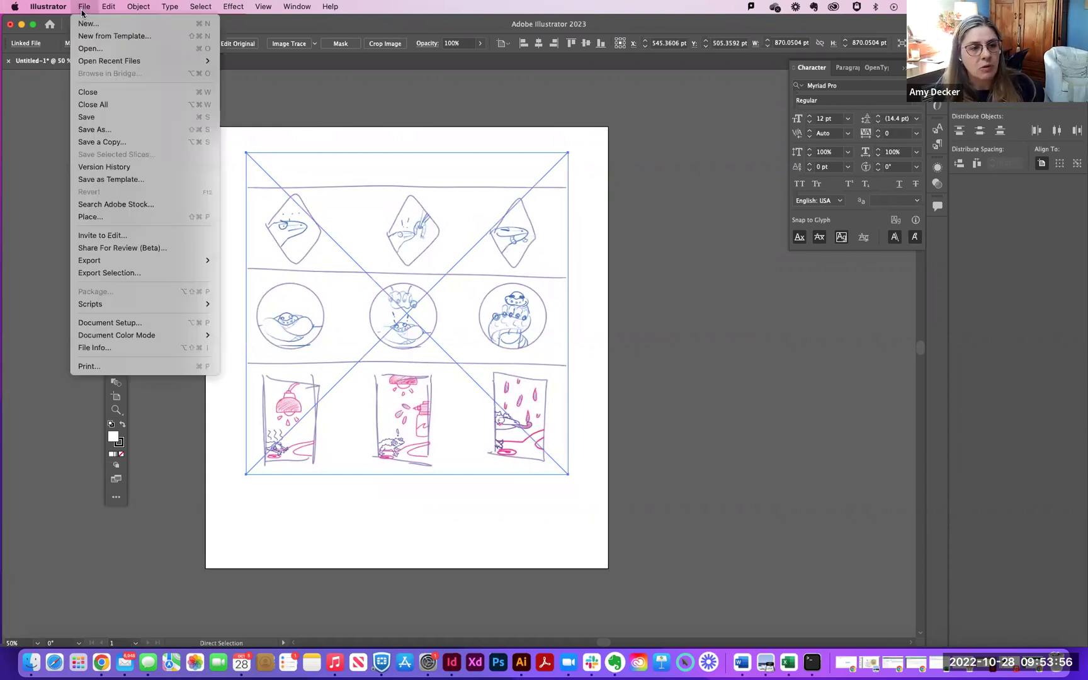
pyautogui.click(89, 220)
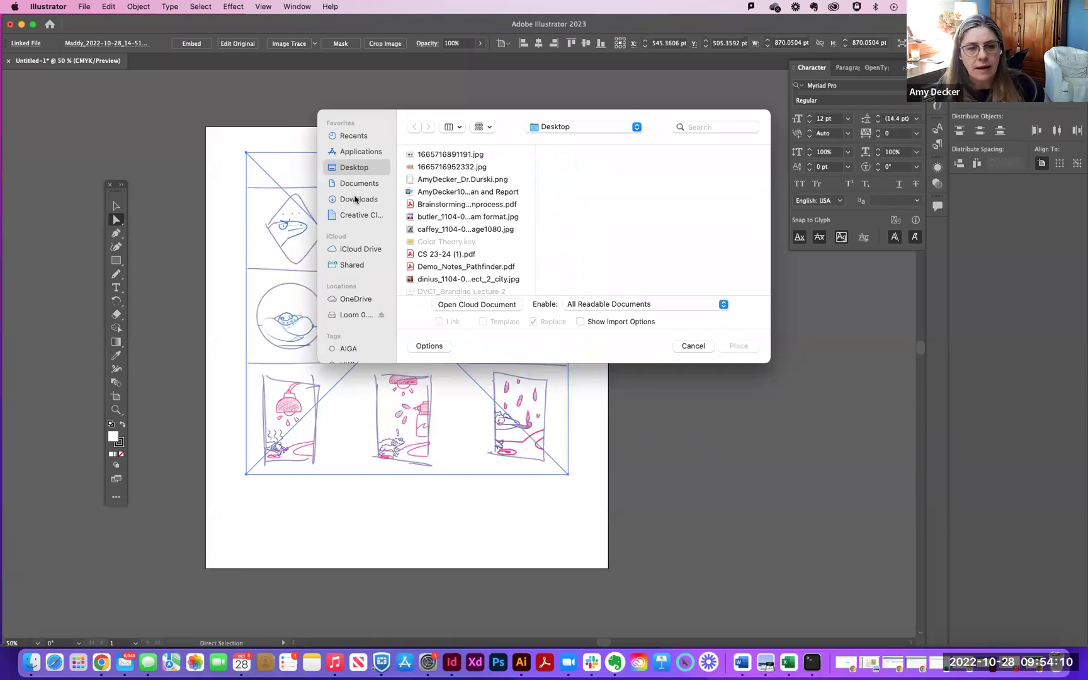
pyautogui.click(356, 201)
pyautogui.scroll(-10, 448, 211)
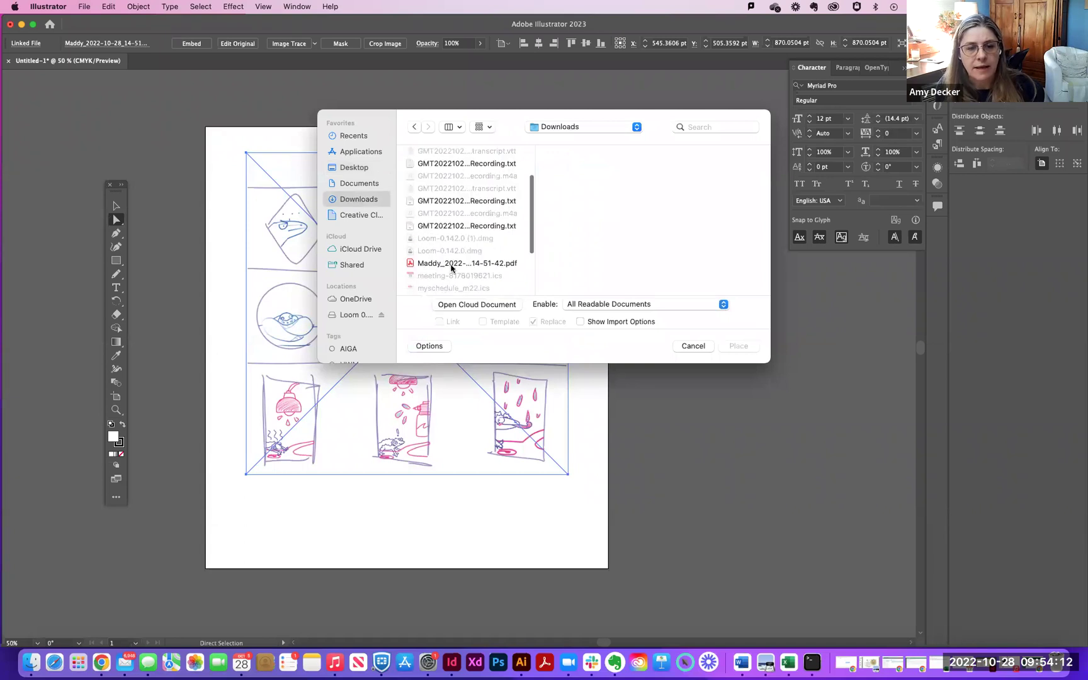
pyautogui.click(451, 265)
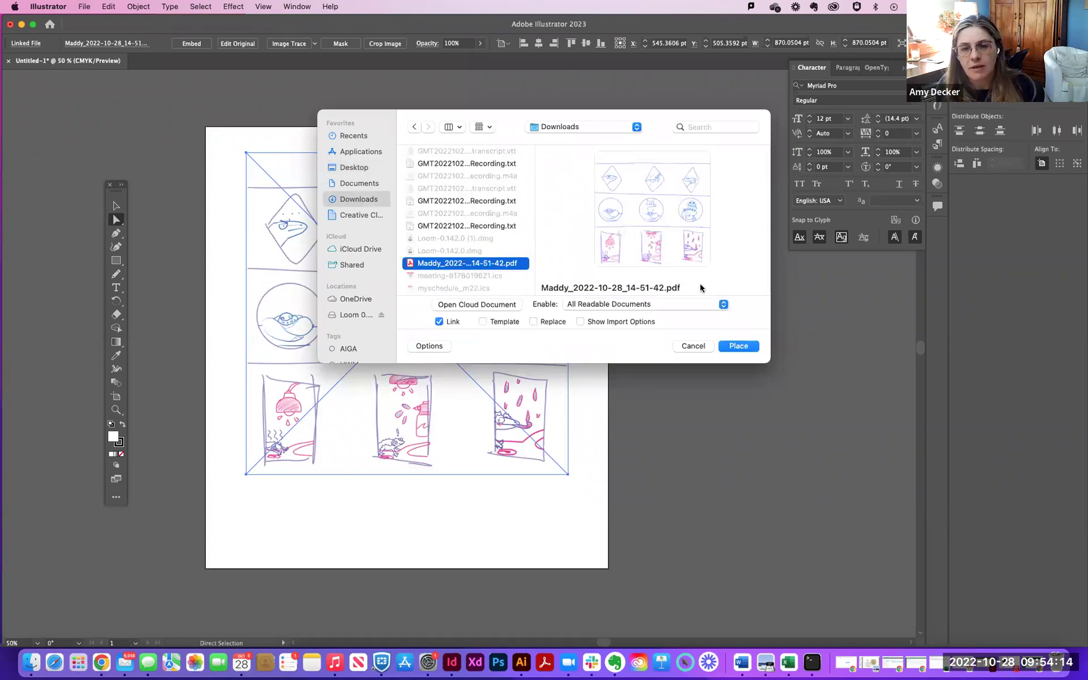
pyautogui.click(691, 347)
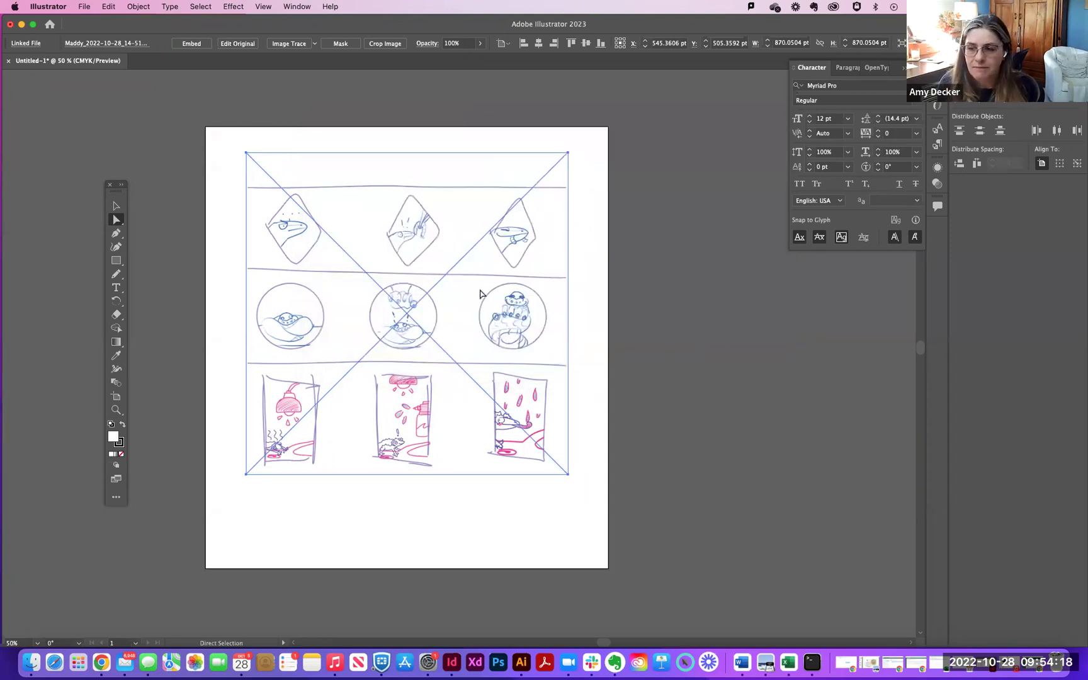
pyautogui.click(620, 287)
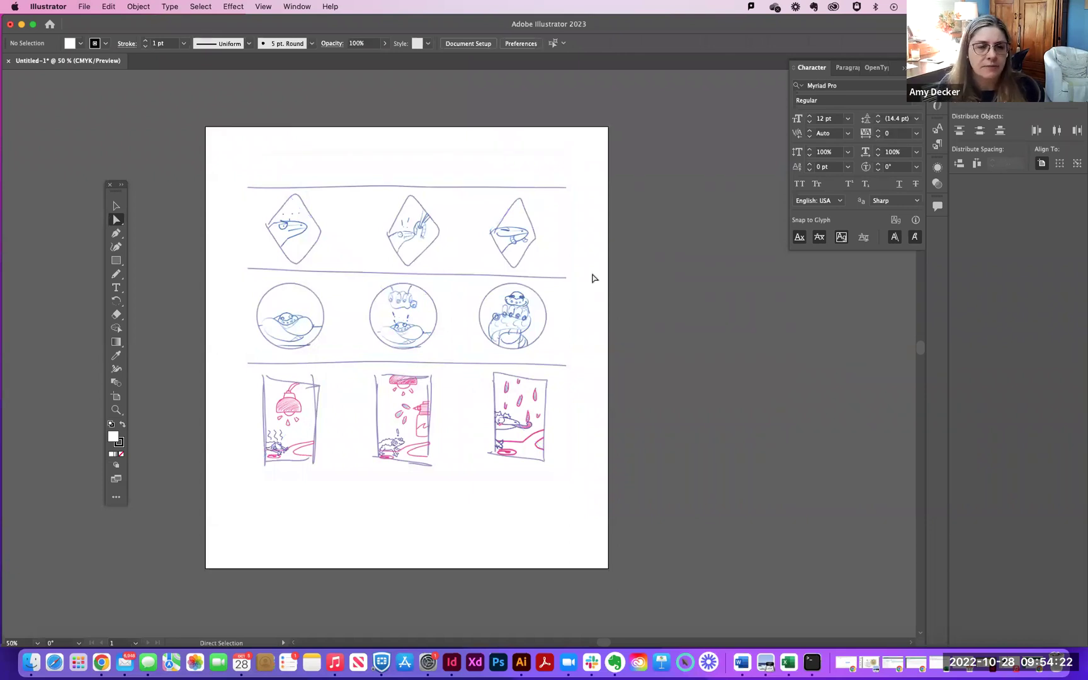
# Step: Show the document's layers and lock Layer 1, which holds the sketch
pyautogui.click(289, 7)
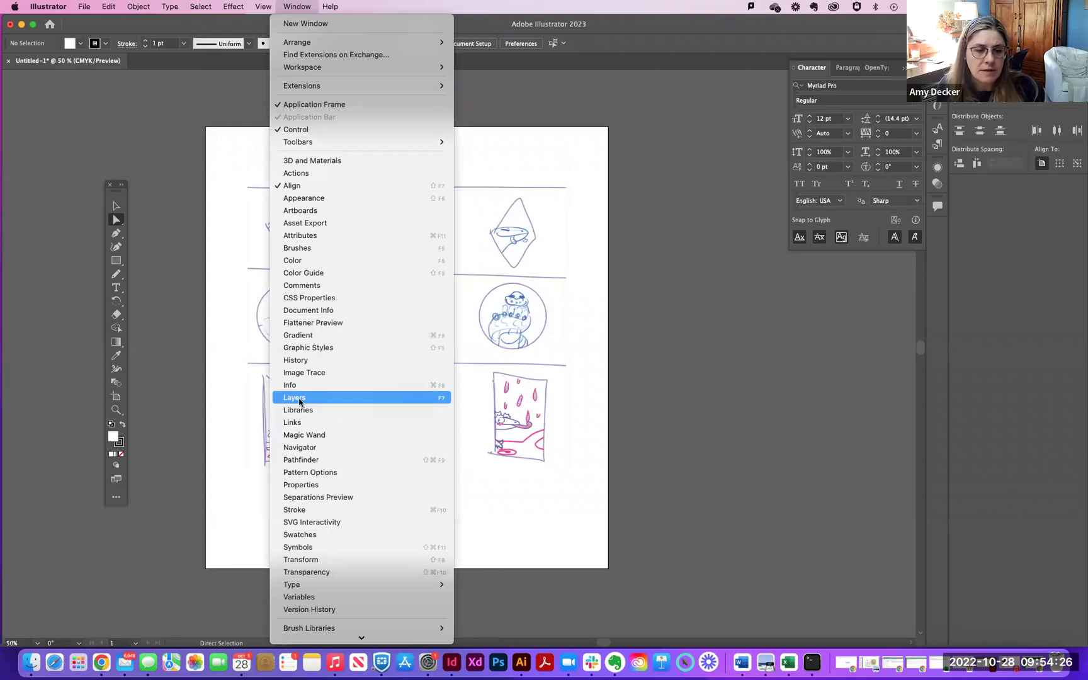
pyautogui.click(300, 400)
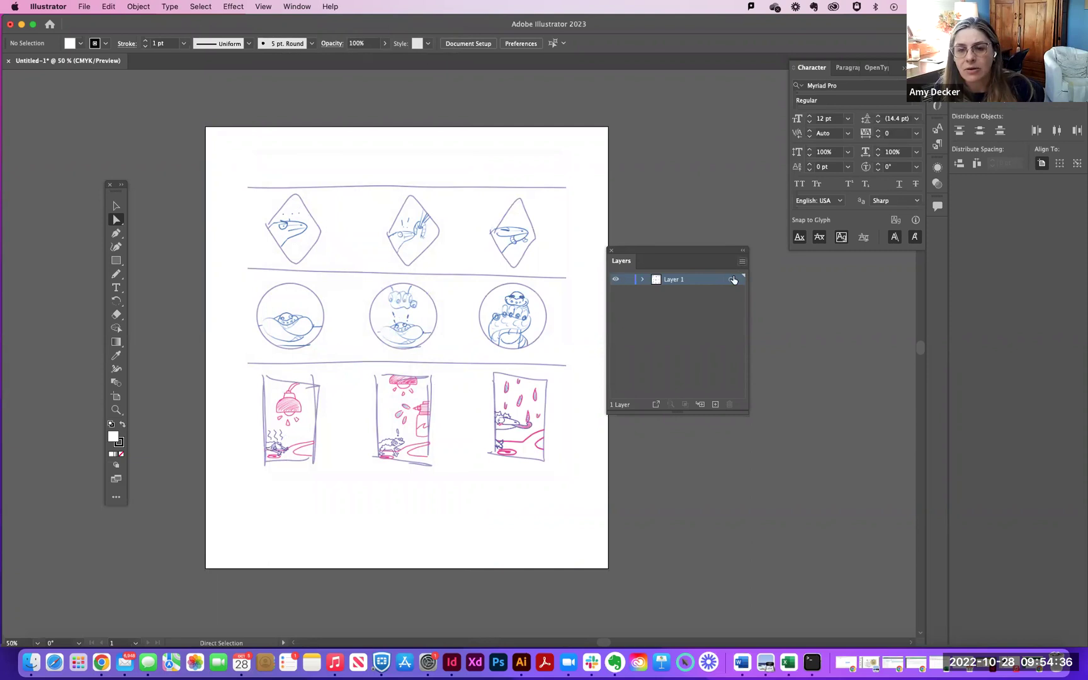
pyautogui.click(628, 280)
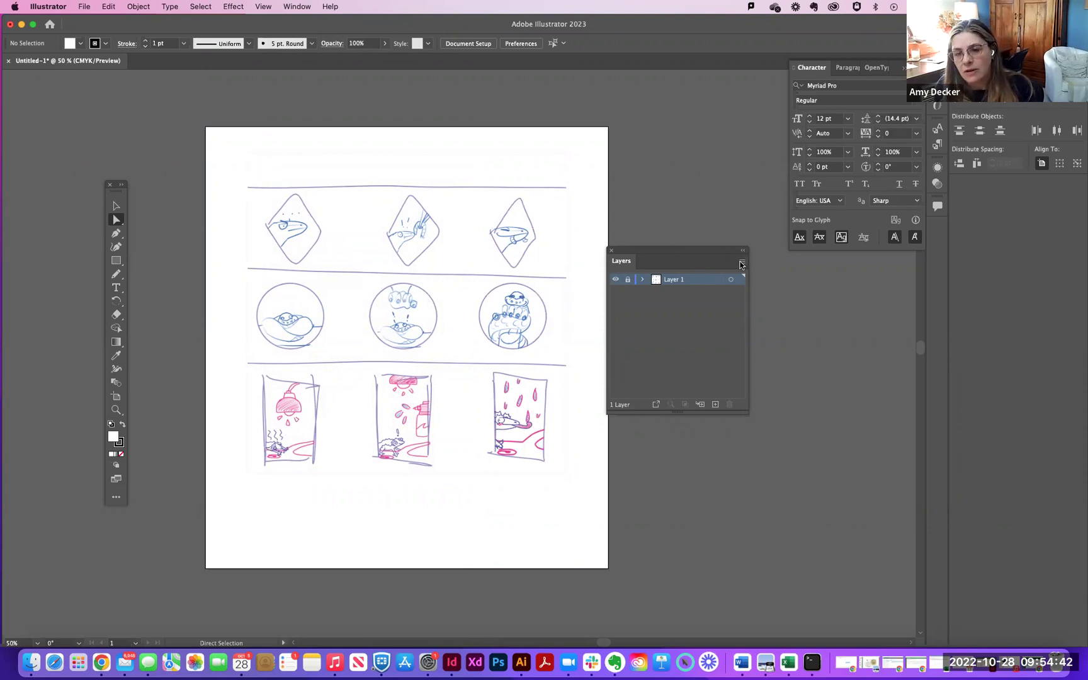
# Step: Create a new layer named "Working" above the sketch layer
pyautogui.click(742, 261)
pyautogui.click(766, 265)
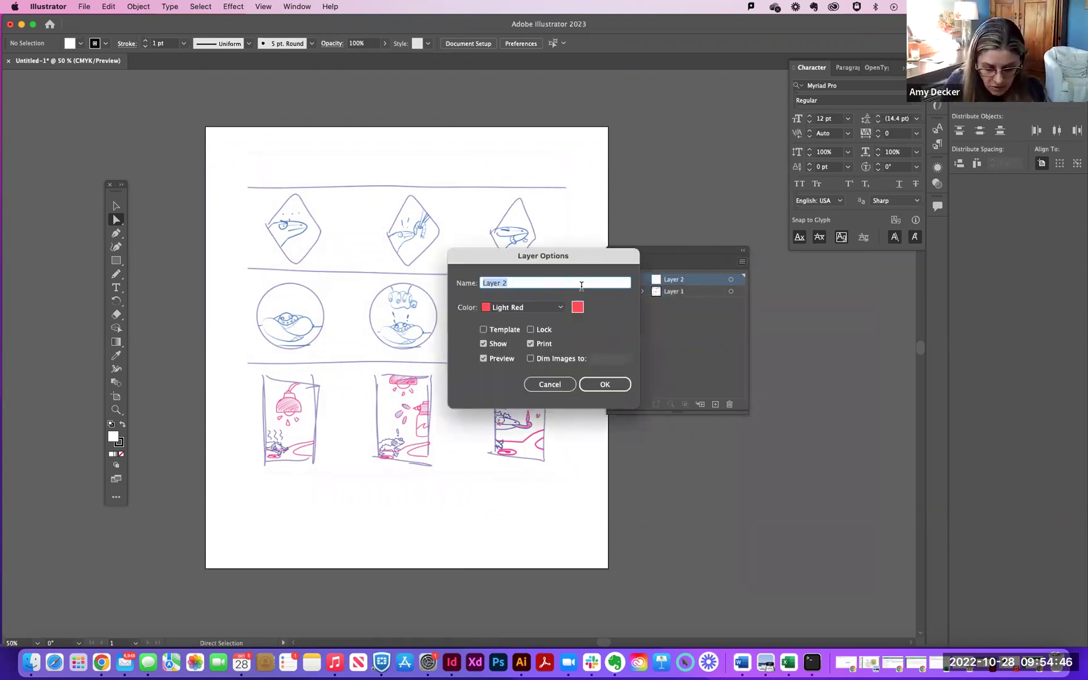
pyautogui.write('W')
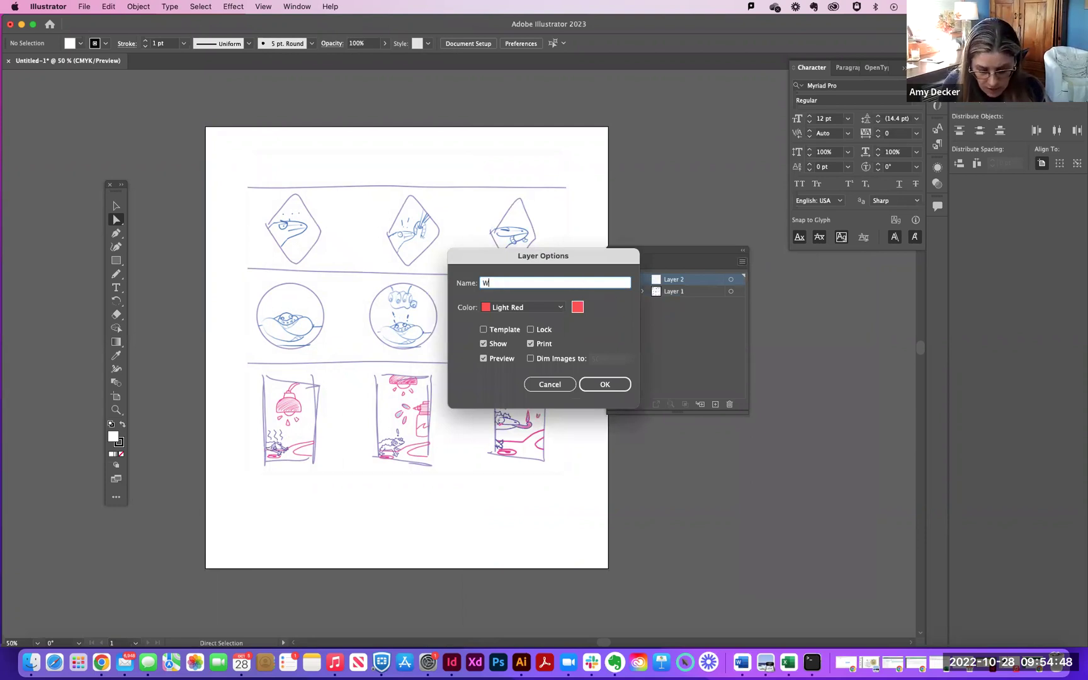
pyautogui.write('orking')
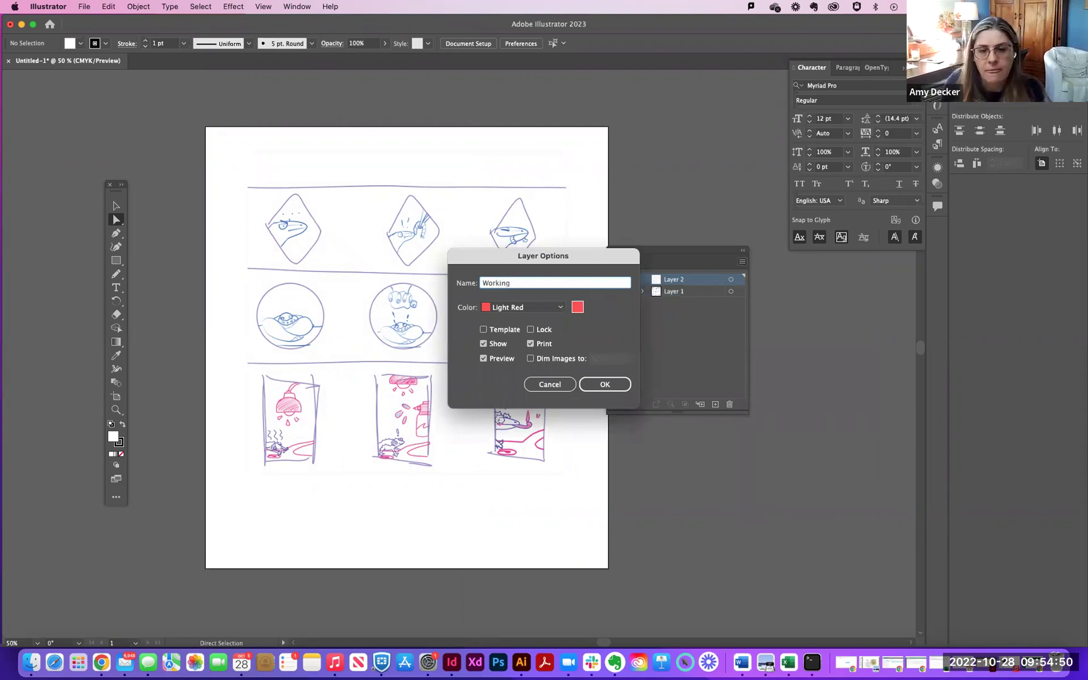
pyautogui.click(604, 384)
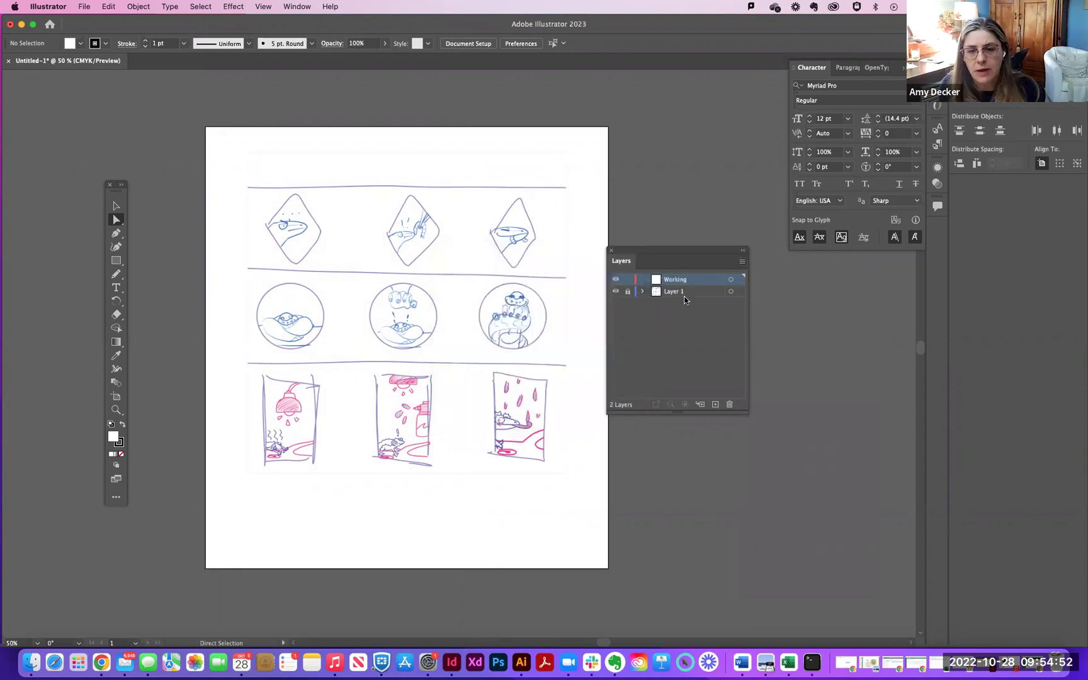
# Step: Rename Layer 1 as "Sketch"
pyautogui.doubleClick(677, 292)
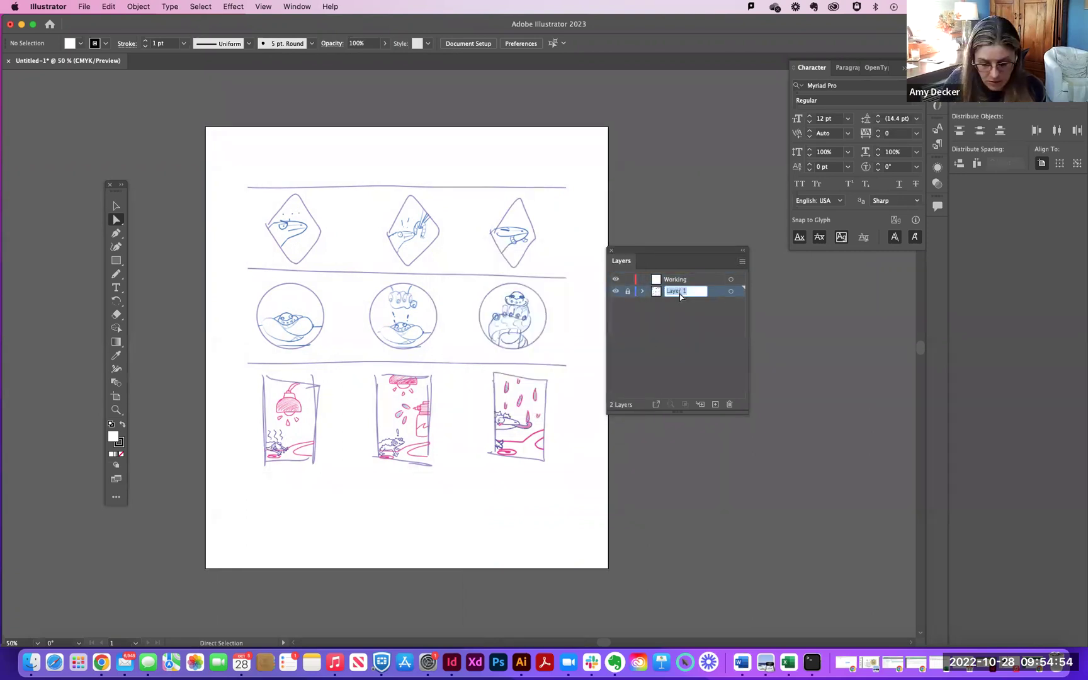
pyautogui.write('Sketch')
pyautogui.click(672, 333)
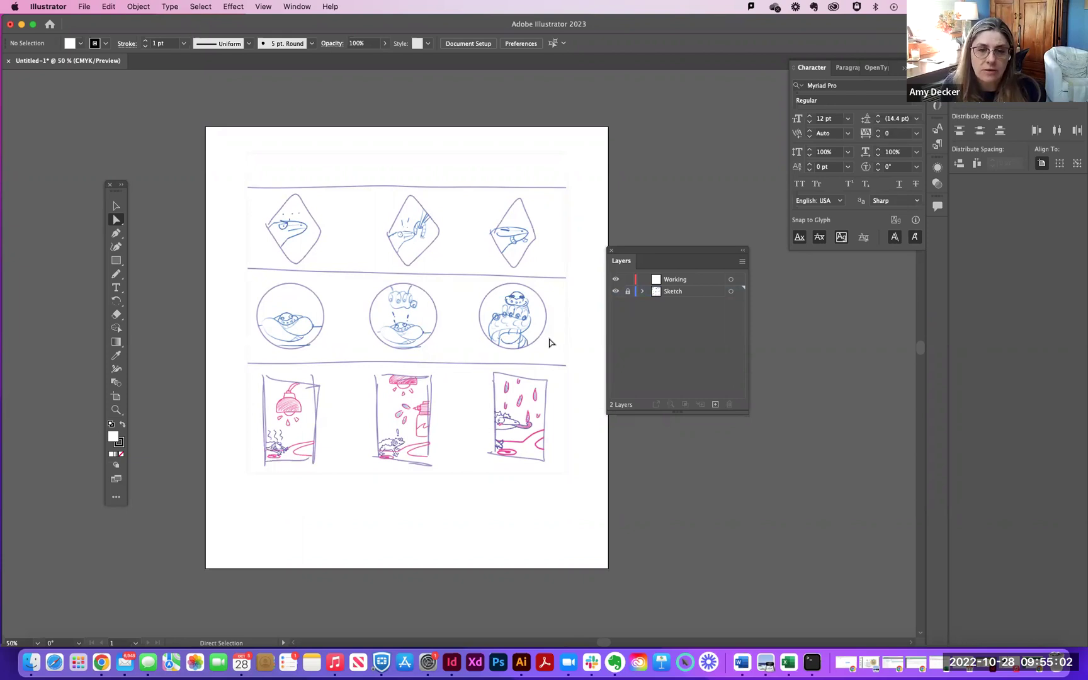
# Step: On the Working layer, draw a circle about 78.5 pt across over the lamp shade in the first rectangular sketch
pyautogui.press('super+equal')
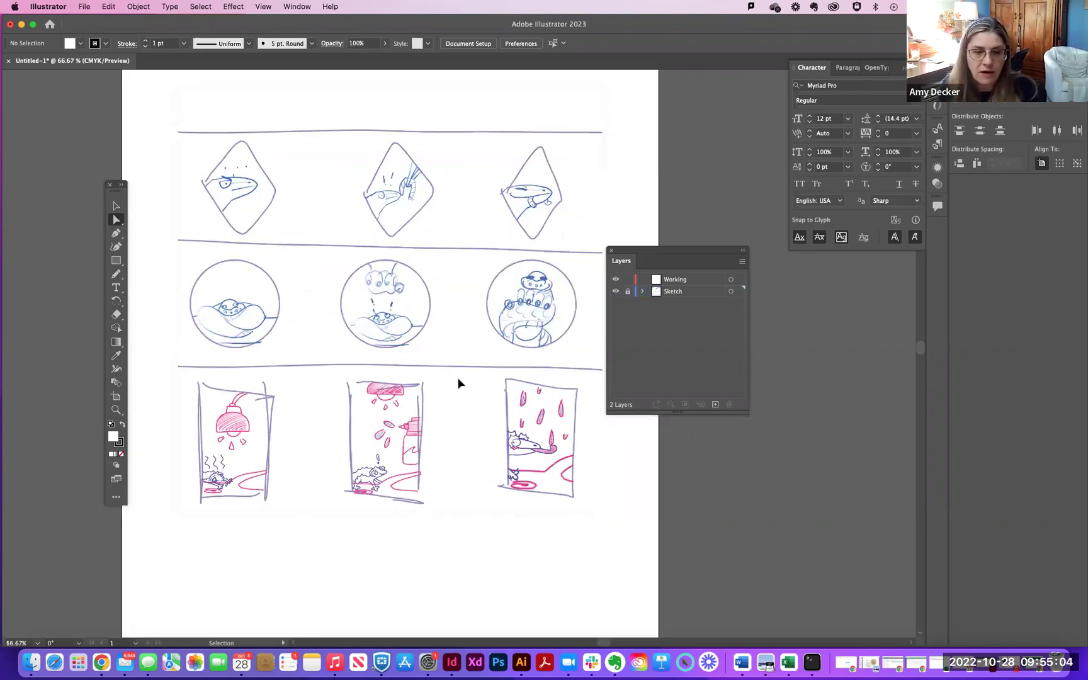
pyautogui.press('super+equal')
pyautogui.press('super+equal')
pyautogui.moveTo(508, 434); pyautogui.dragTo(590, 192)
pyautogui.moveTo(179, 215); pyautogui.dragTo(503, 204)
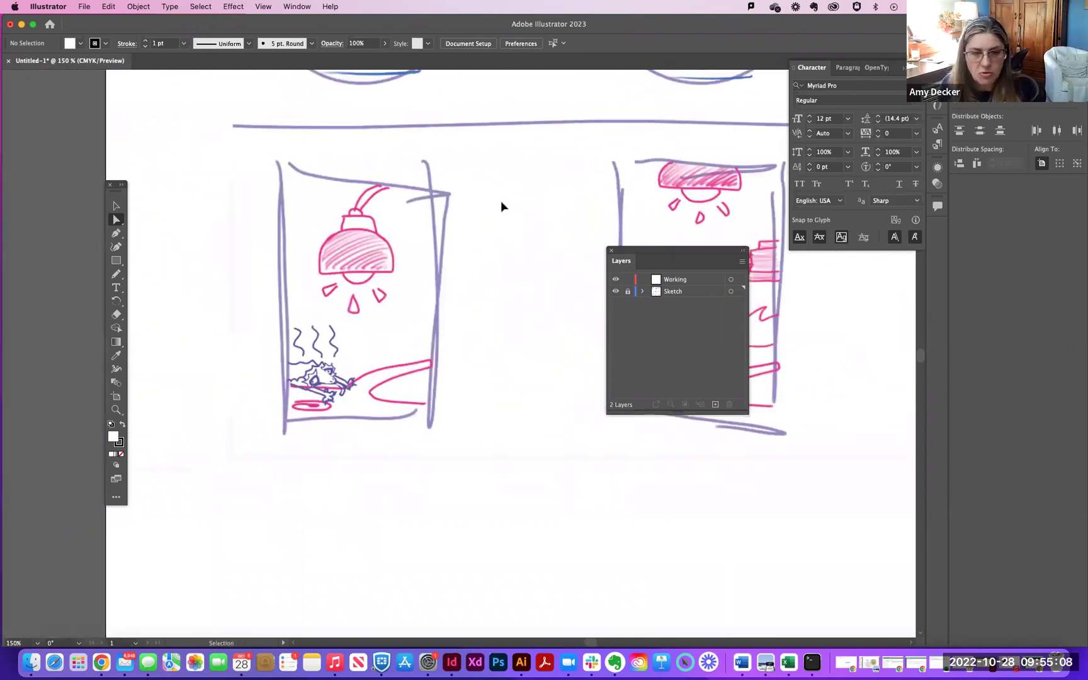
pyautogui.press('super+equal')
pyautogui.press('super+equal')
pyautogui.moveTo(331, 214); pyautogui.dragTo(469, 331)
pyautogui.press('super+minus')
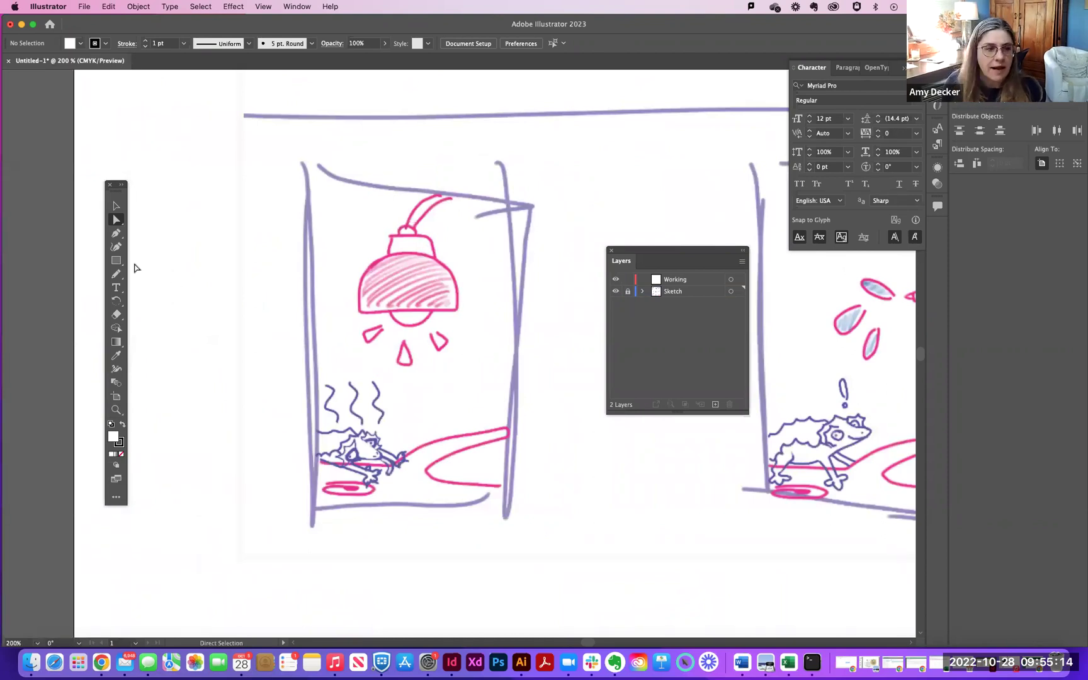
pyautogui.click(115, 261)
pyautogui.click(117, 261)
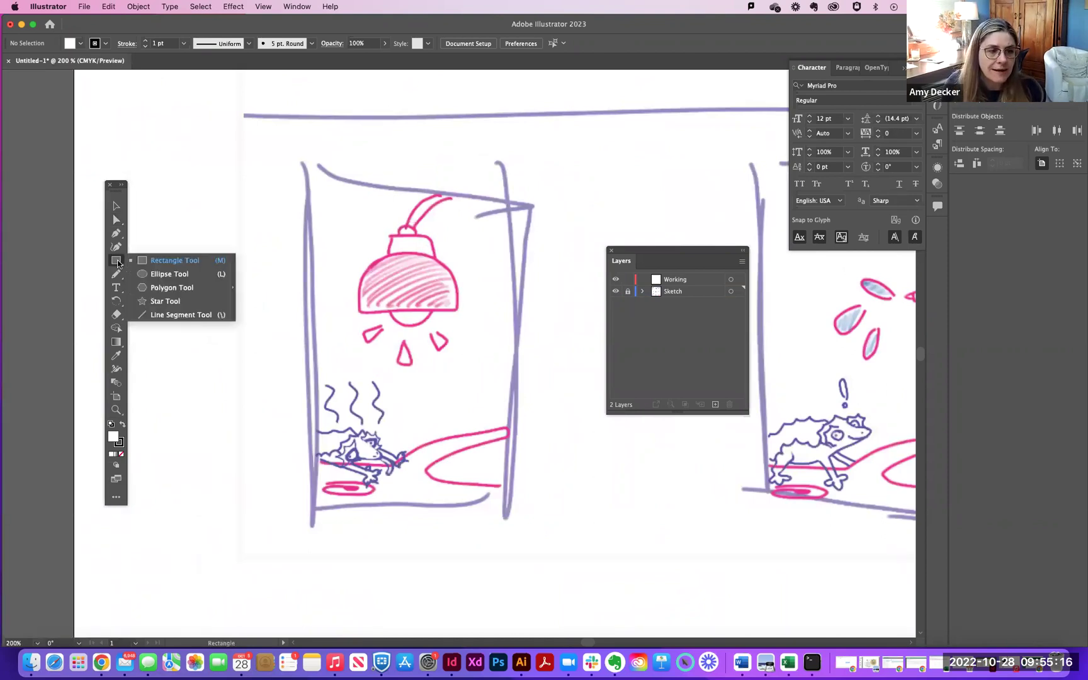
pyautogui.click(174, 274)
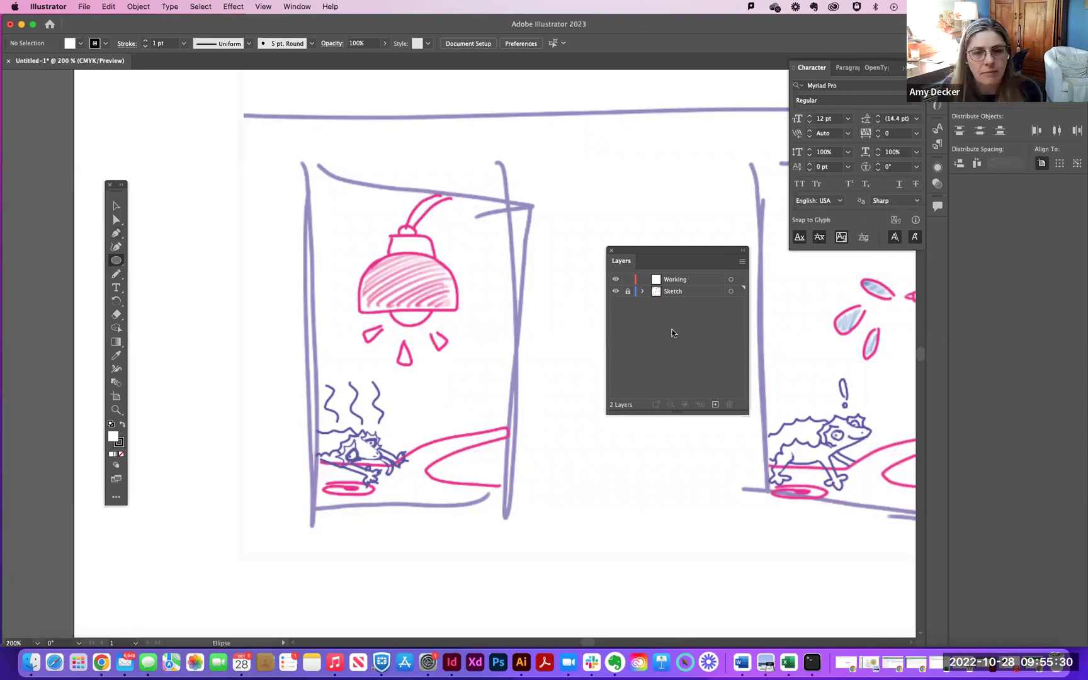
pyautogui.click(677, 279)
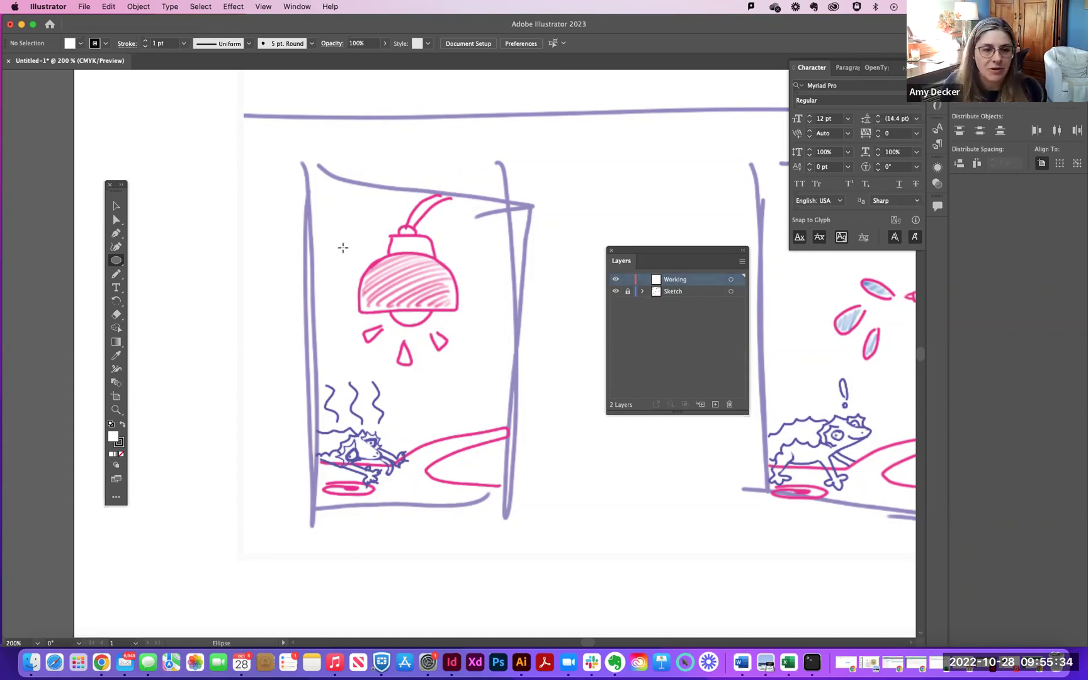
pyautogui.moveTo(345, 251); pyautogui.dragTo(469, 309)
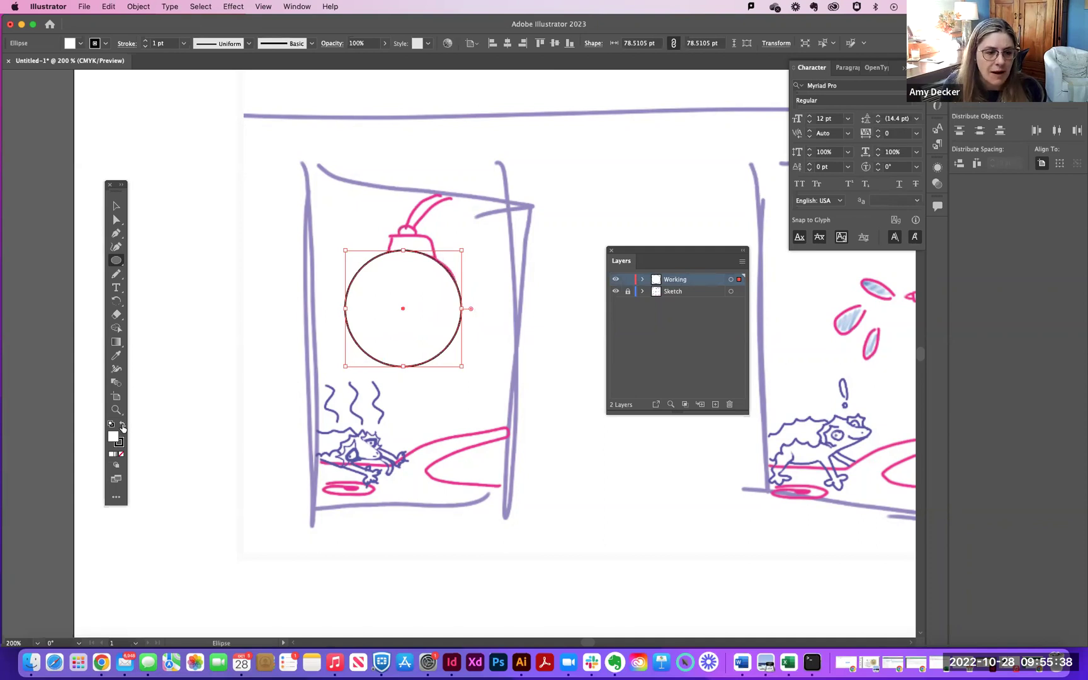
# Step: Remove the circle's stroke and fill it with red D31E1E
pyautogui.click(123, 425)
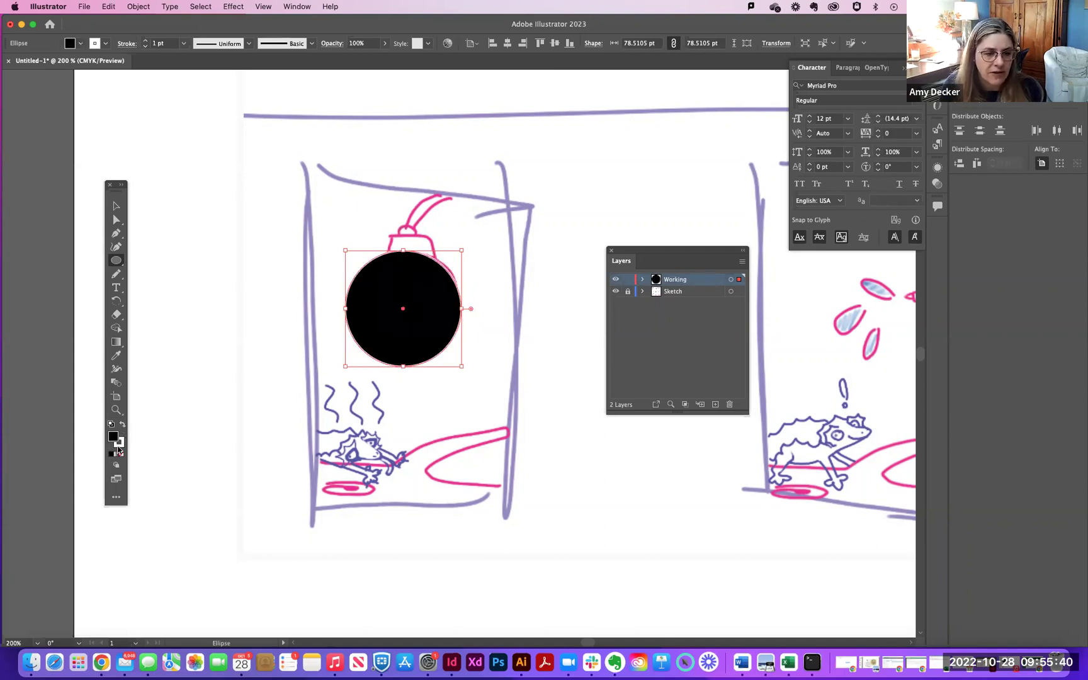
pyautogui.click(120, 453)
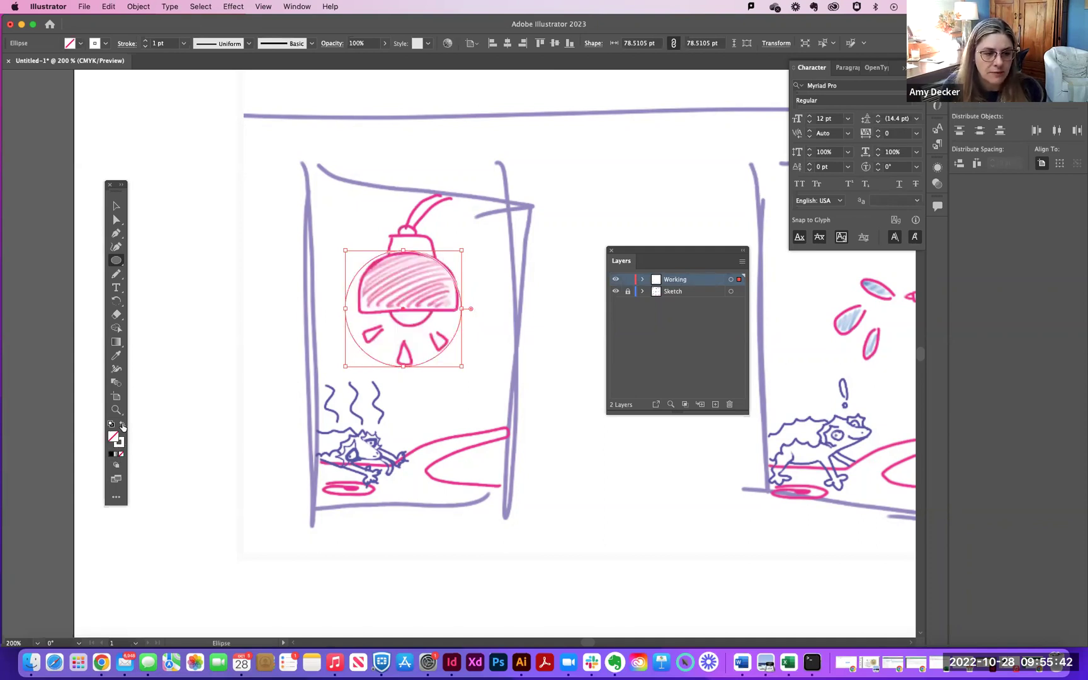
pyautogui.click(123, 425)
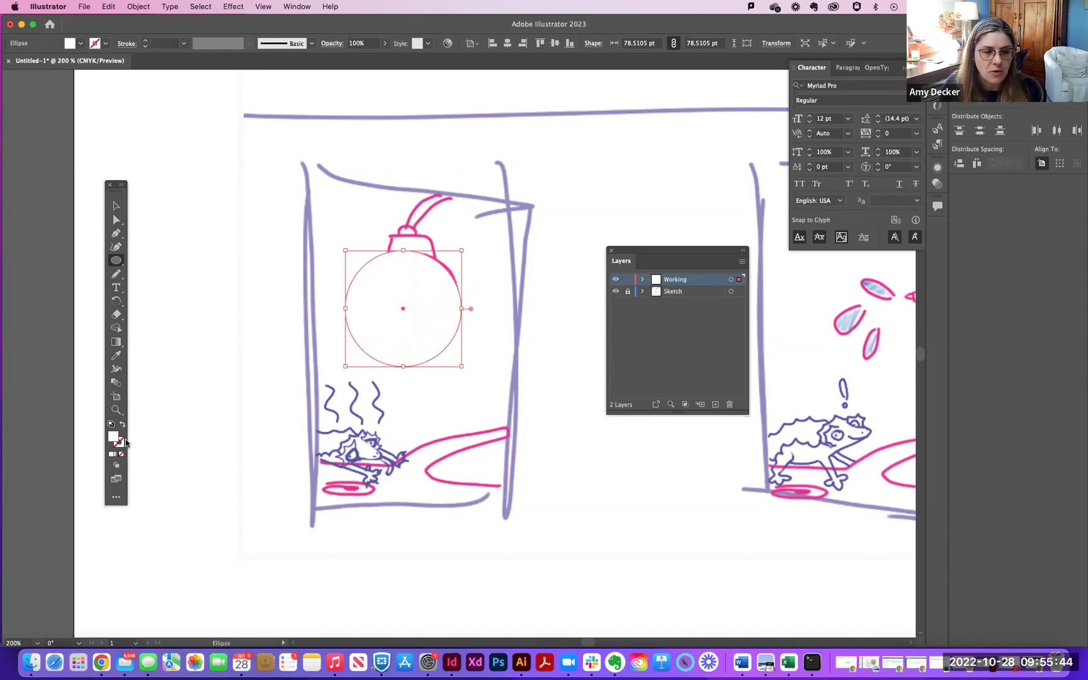
pyautogui.doubleClick(114, 436)
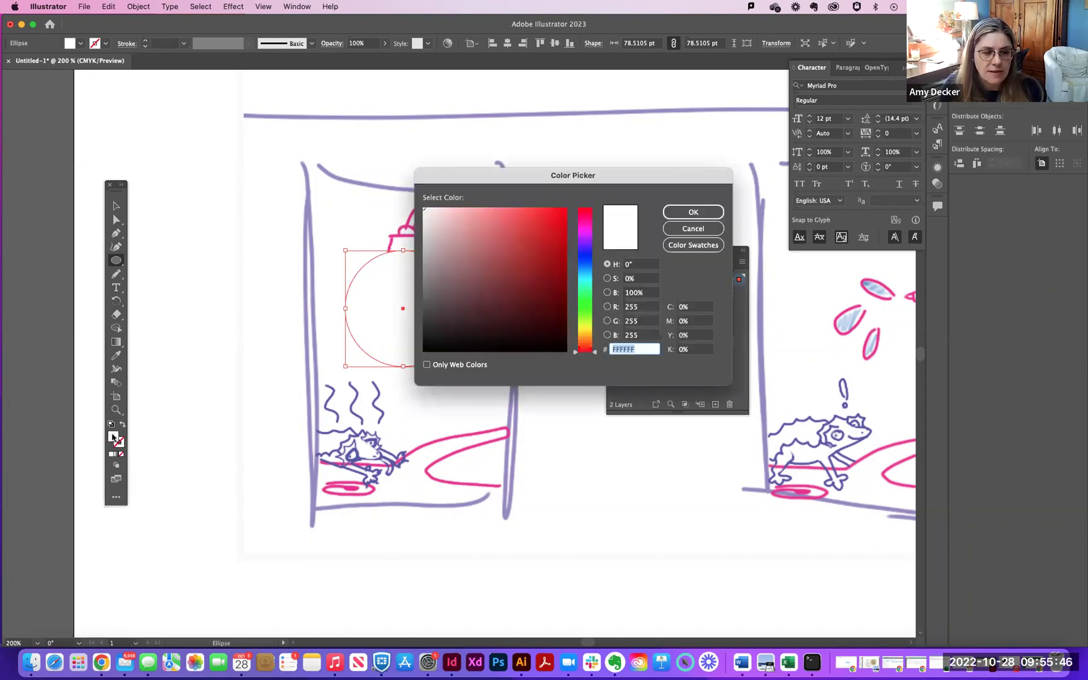
pyautogui.click(546, 231)
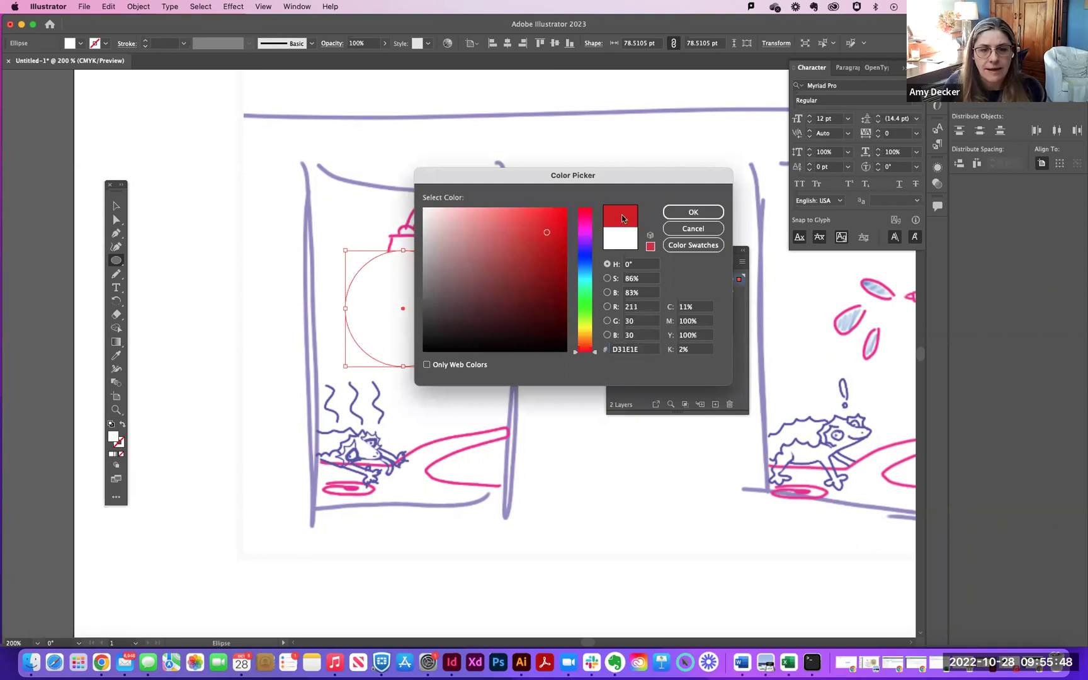
pyautogui.click(682, 212)
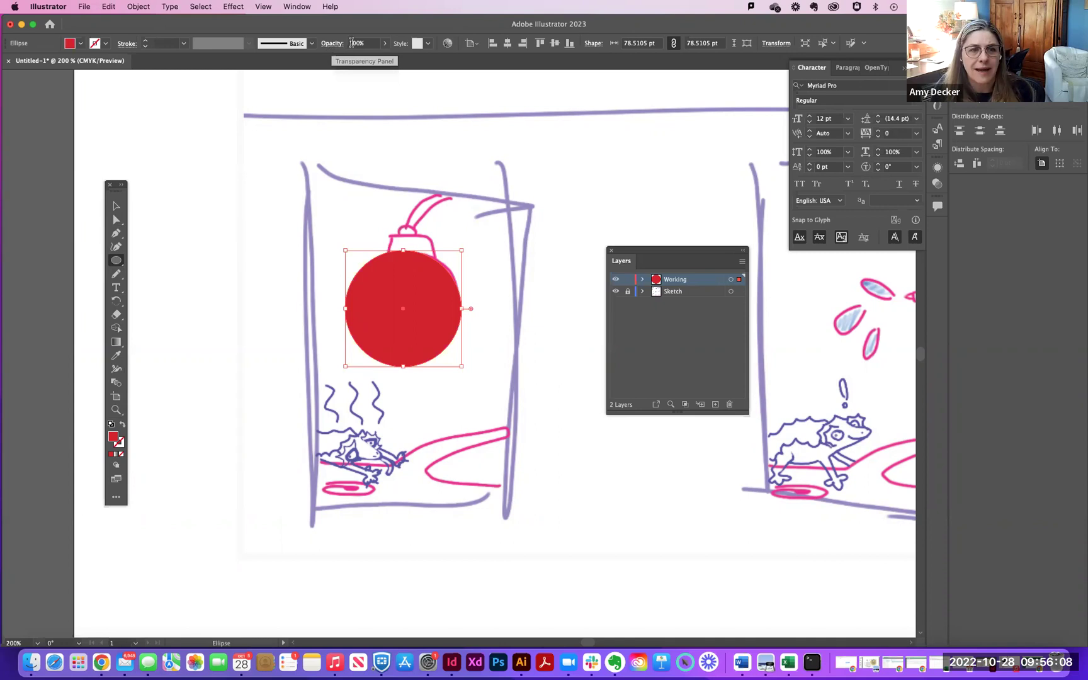
# Step: Lower the circle's opacity to 44% and scale it to about 69 pt to match the sketched lamp shade's curve
pyautogui.click(385, 44)
pyautogui.moveTo(383, 58); pyautogui.dragTo(359, 58)
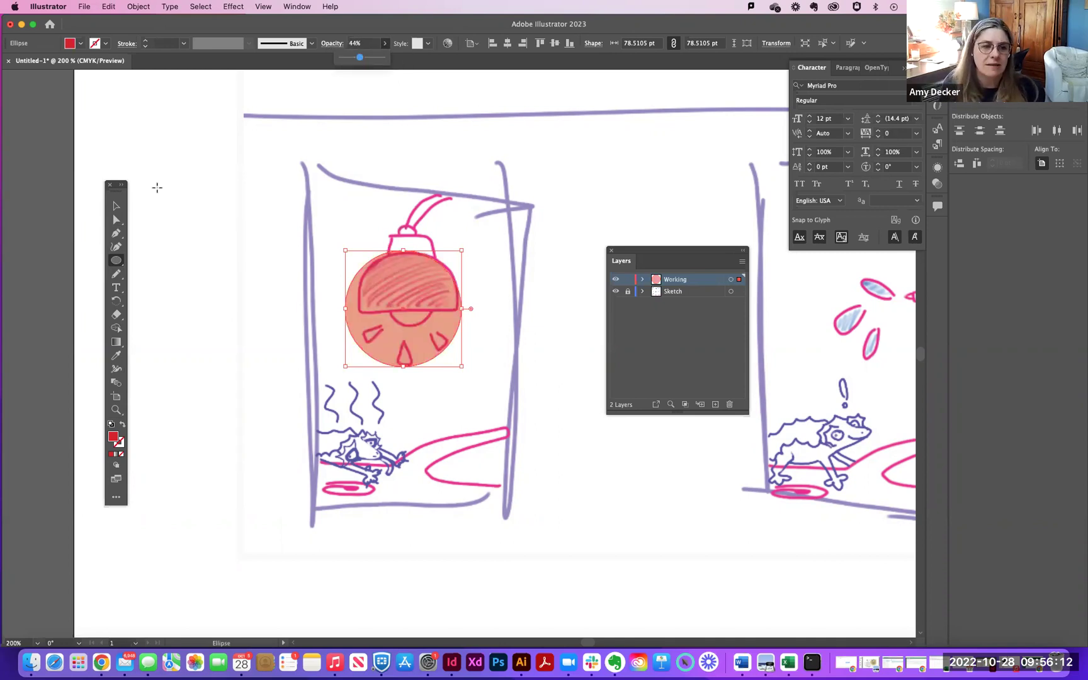
pyautogui.click(115, 208)
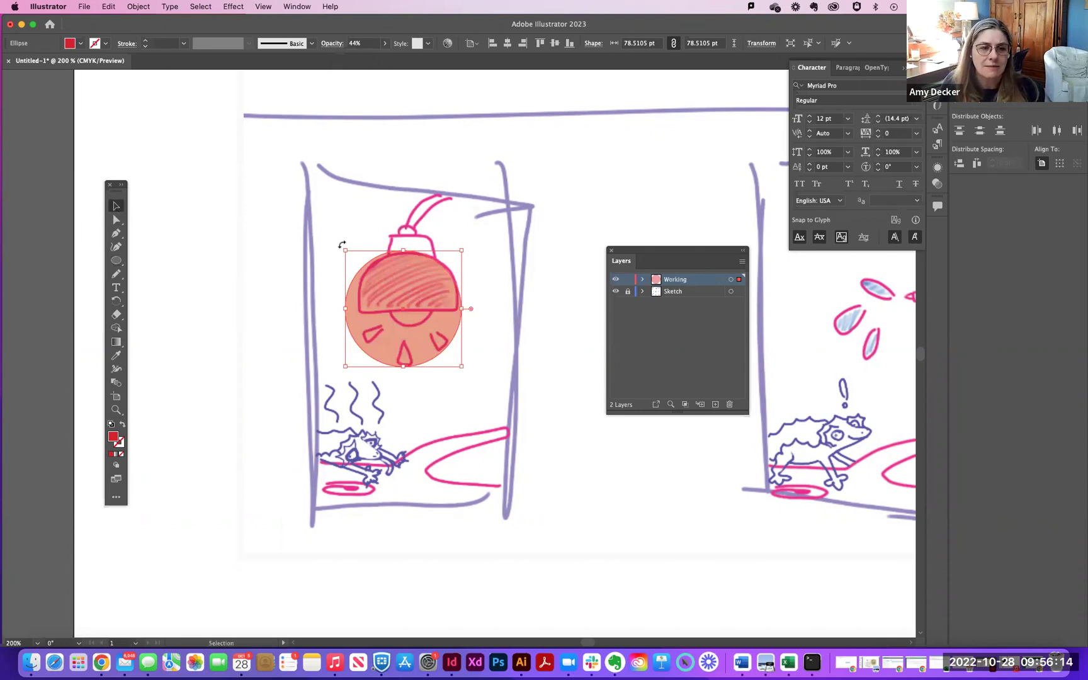
pyautogui.moveTo(343, 367); pyautogui.dragTo(359, 356)
pyautogui.moveTo(461, 357); pyautogui.dragTo(459, 353)
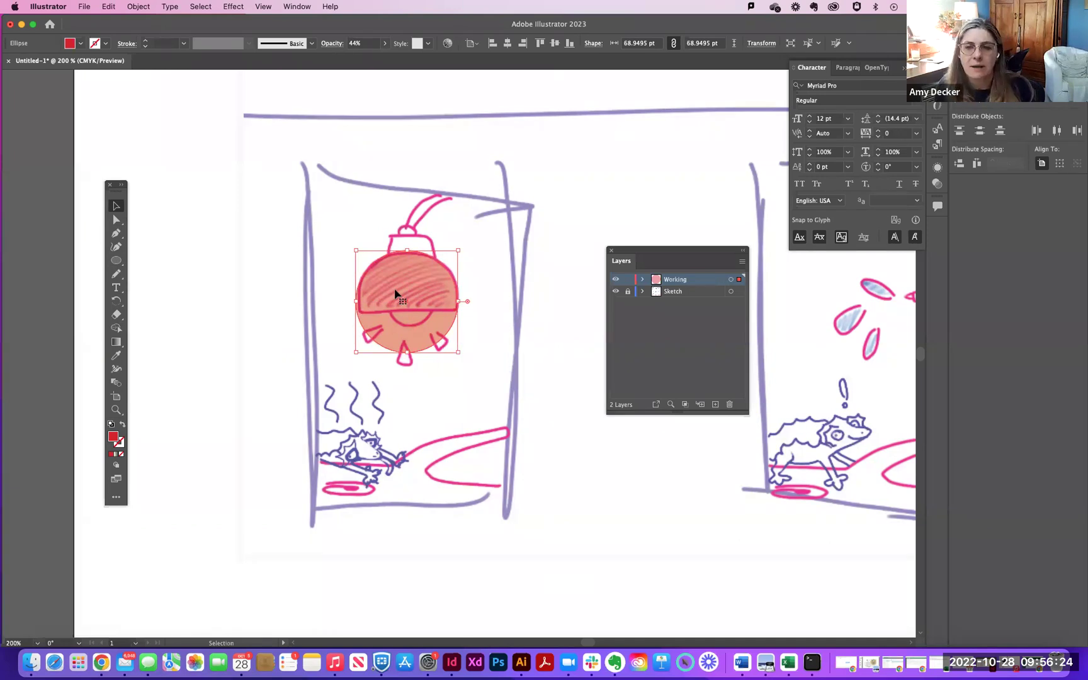
pyautogui.moveTo(426, 296); pyautogui.dragTo(425, 297)
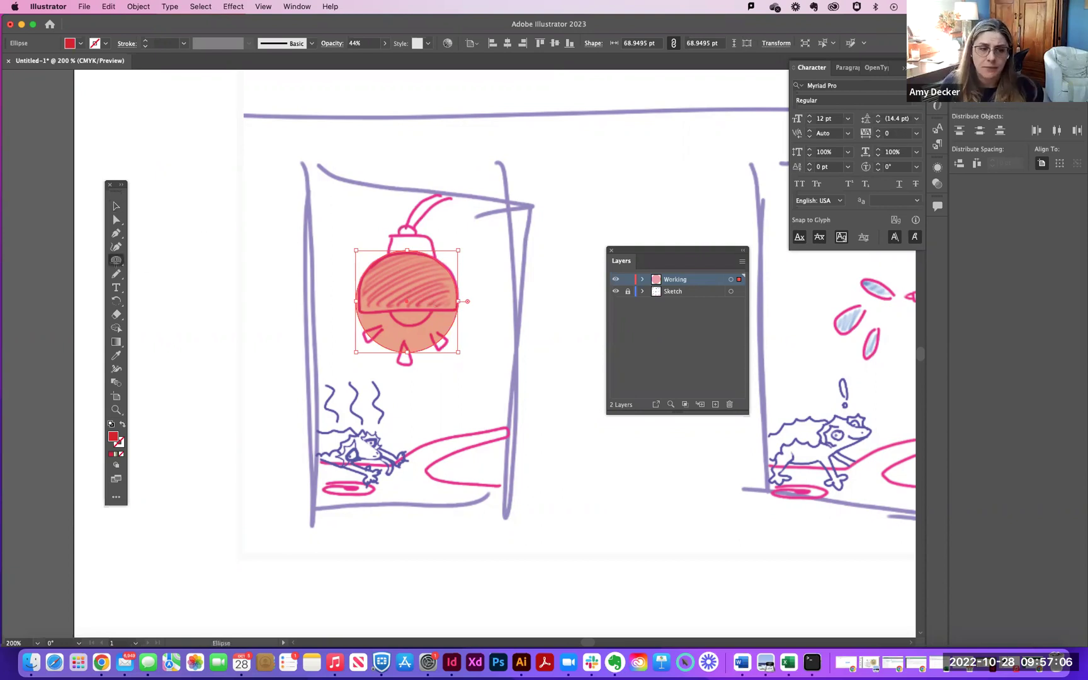
# Step: Draw a rectangle about 120 by 34 pt covering the circle's lower half, starting at the lamp shade's bottom edge
pyautogui.click(116, 262)
pyautogui.moveTo(115, 262); pyautogui.dragTo(169, 264)
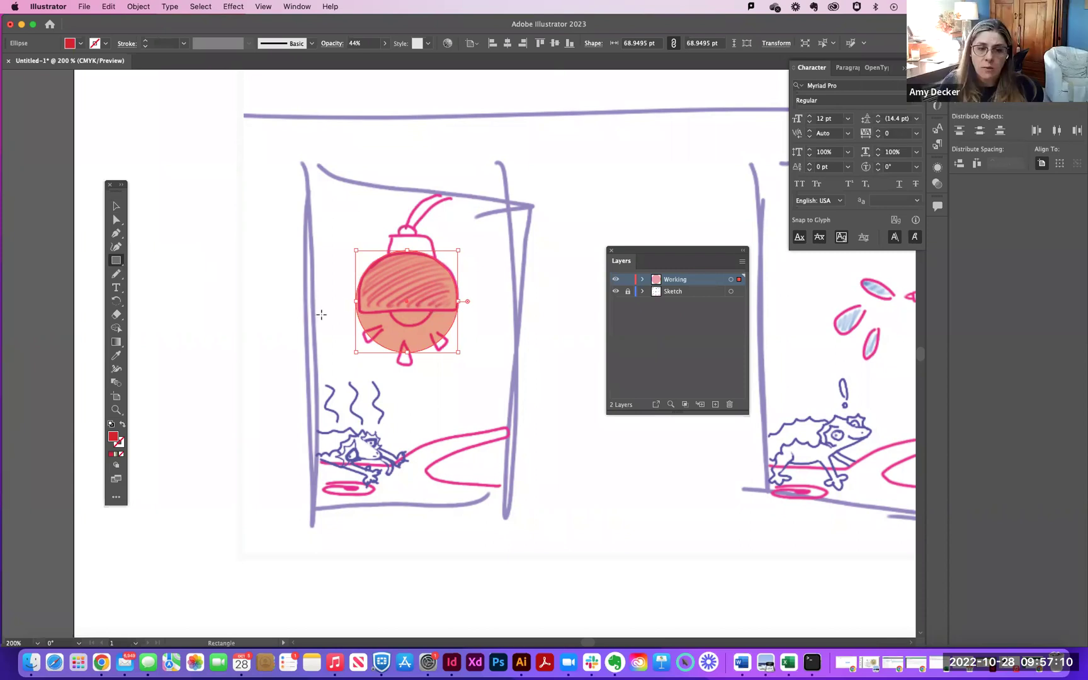
pyautogui.moveTo(328, 313)
pyautogui.mouseDown()
pyautogui.moveTo(461, 328)
pyautogui.moveTo(503, 343)
pyautogui.moveTo(504, 362)
pyautogui.mouseUp()
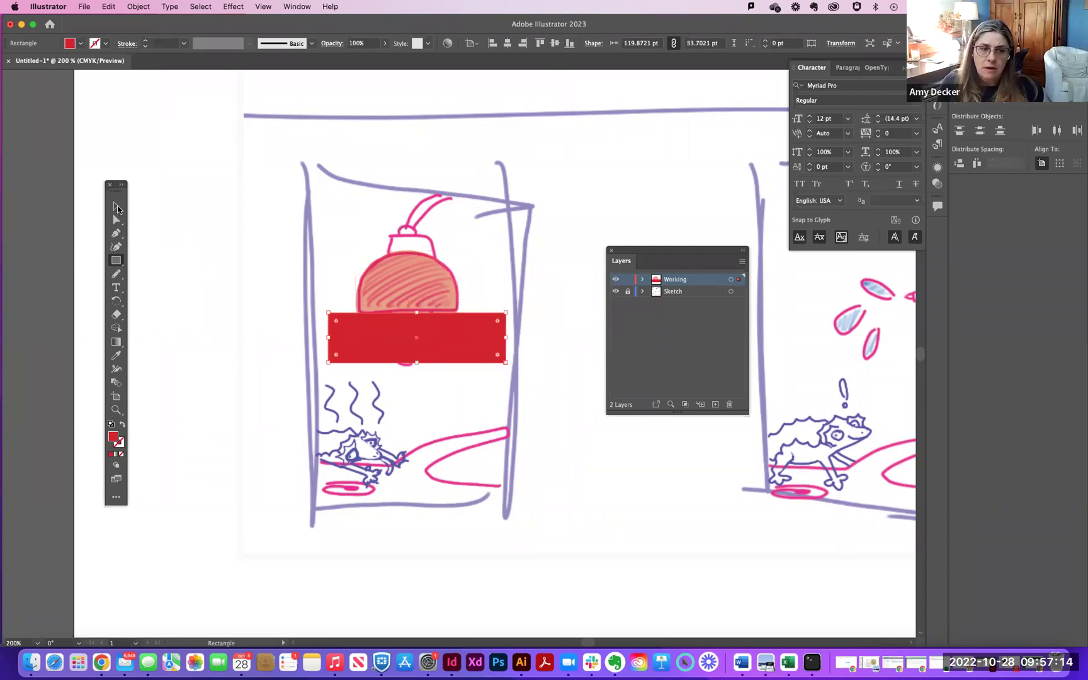
# Step: Move the red rectangle up slightly over the lamp shade's bottom edge and lower its opacity to 44%
pyautogui.click(115, 208)
pyautogui.moveTo(437, 341); pyautogui.dragTo(437, 338)
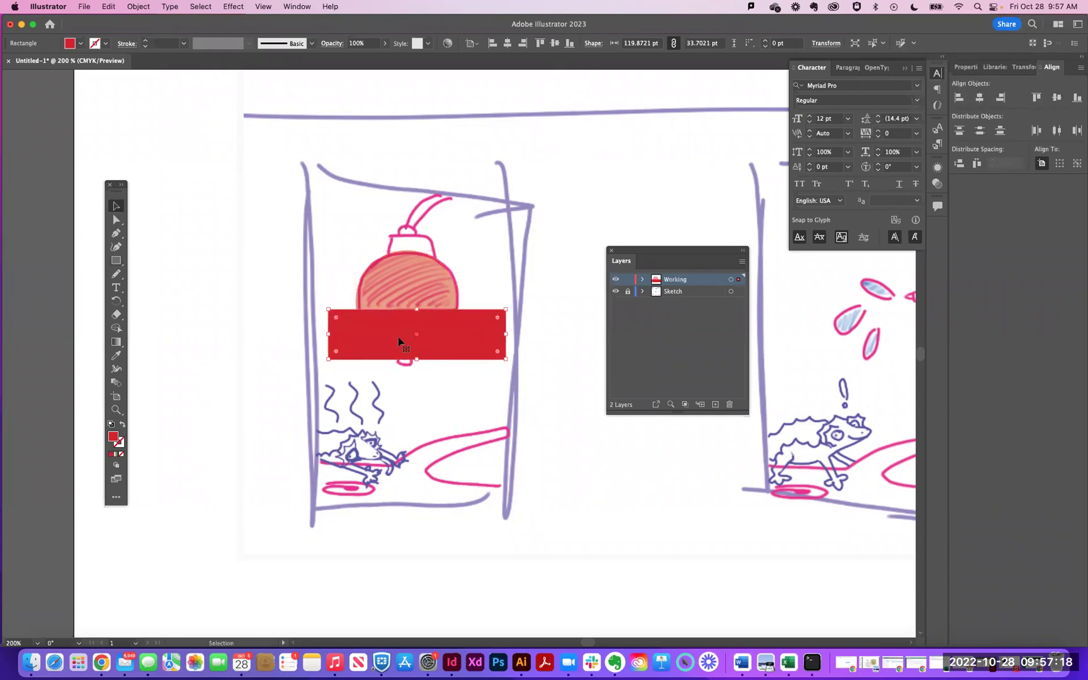
pyautogui.click(360, 58)
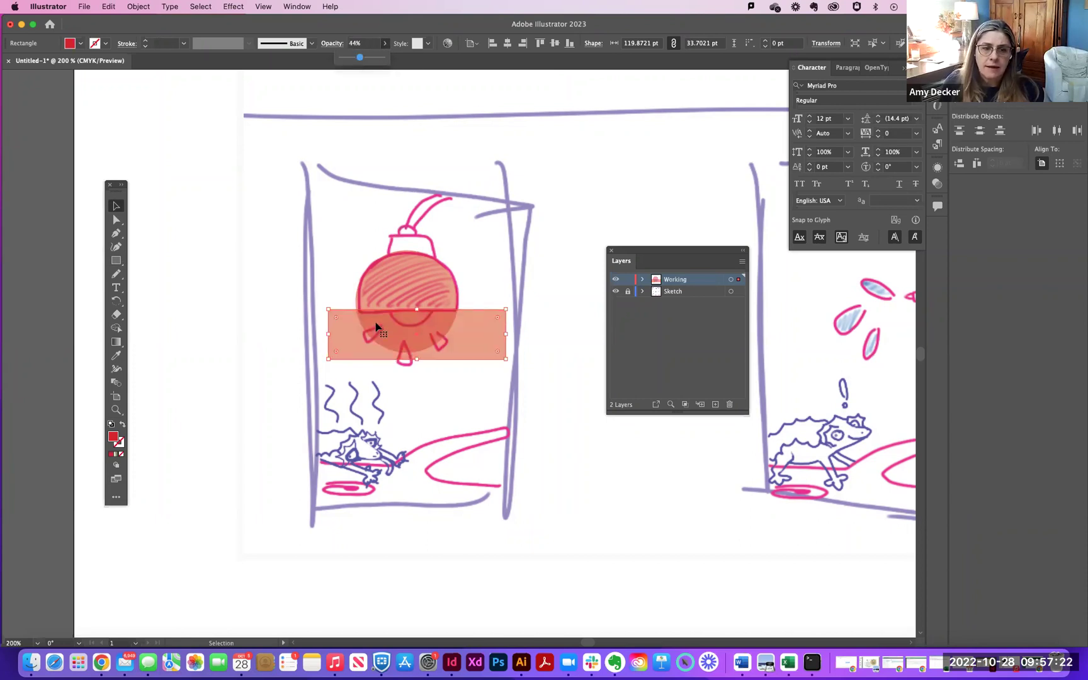
# Step: Subtract the rectangle from the circle with Pathfinder's Minus Front and set the resulting dome's opacity to 100%
pyautogui.keyDown('shift'); pyautogui.click(401, 291); pyautogui.keyUp('shift')
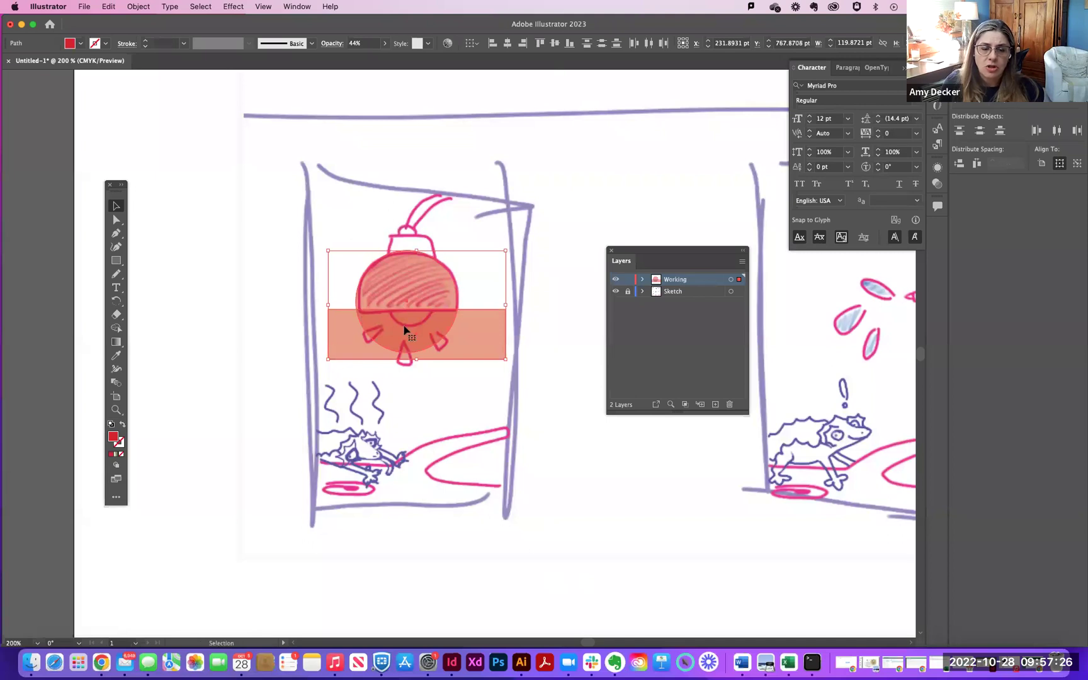
pyautogui.click(295, 7)
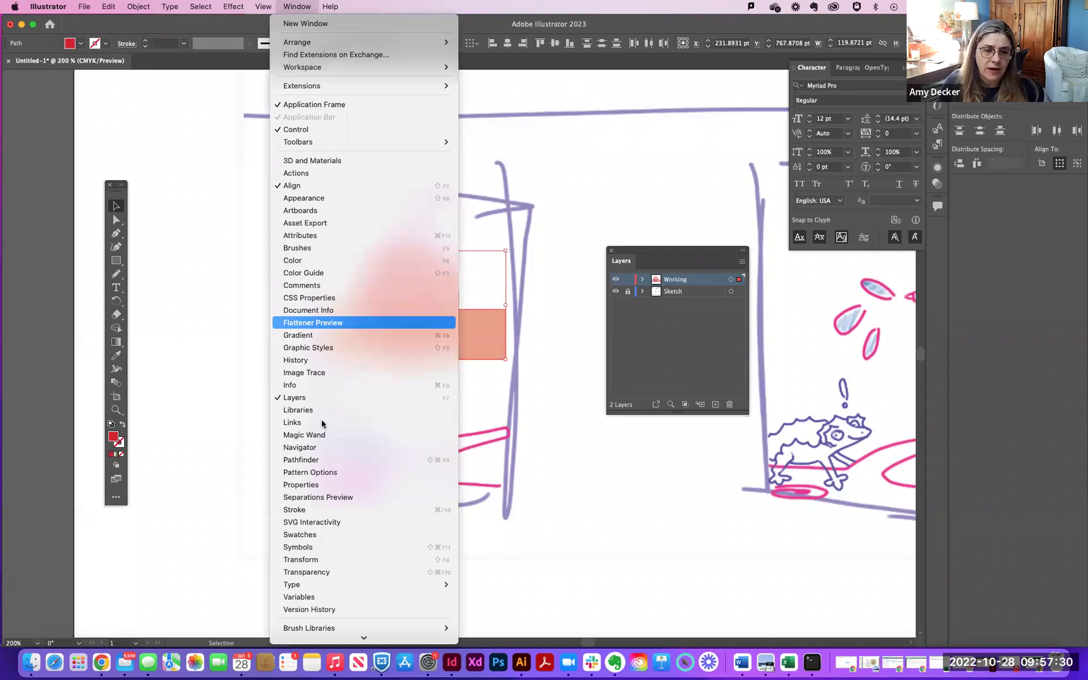
pyautogui.click(309, 460)
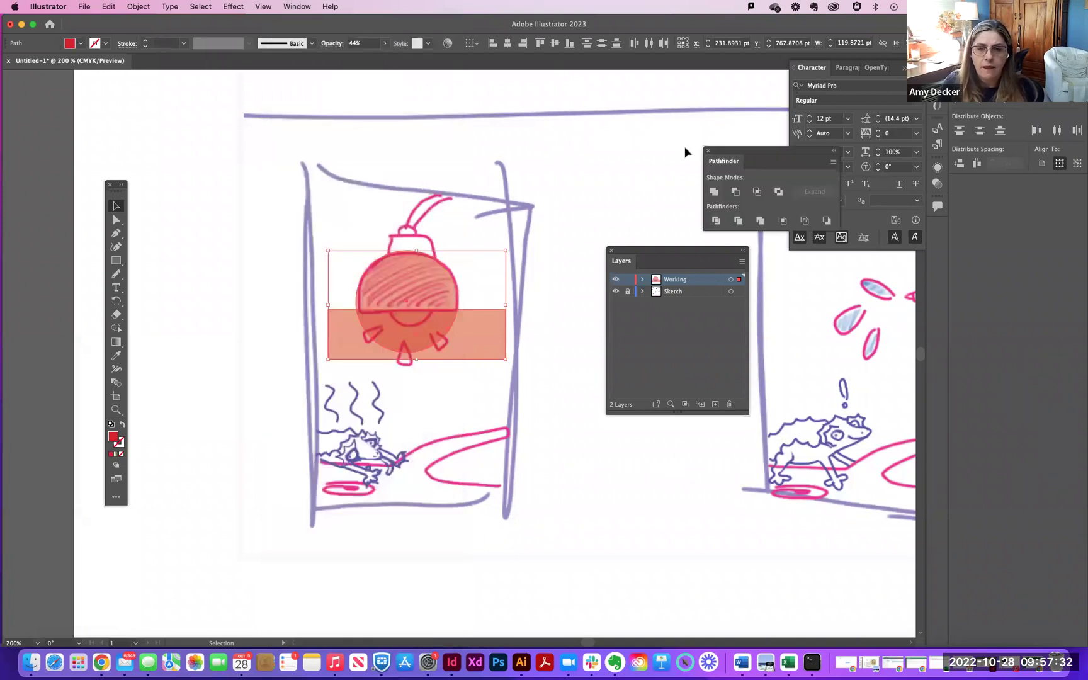
pyautogui.moveTo(746, 152); pyautogui.dragTo(587, 154)
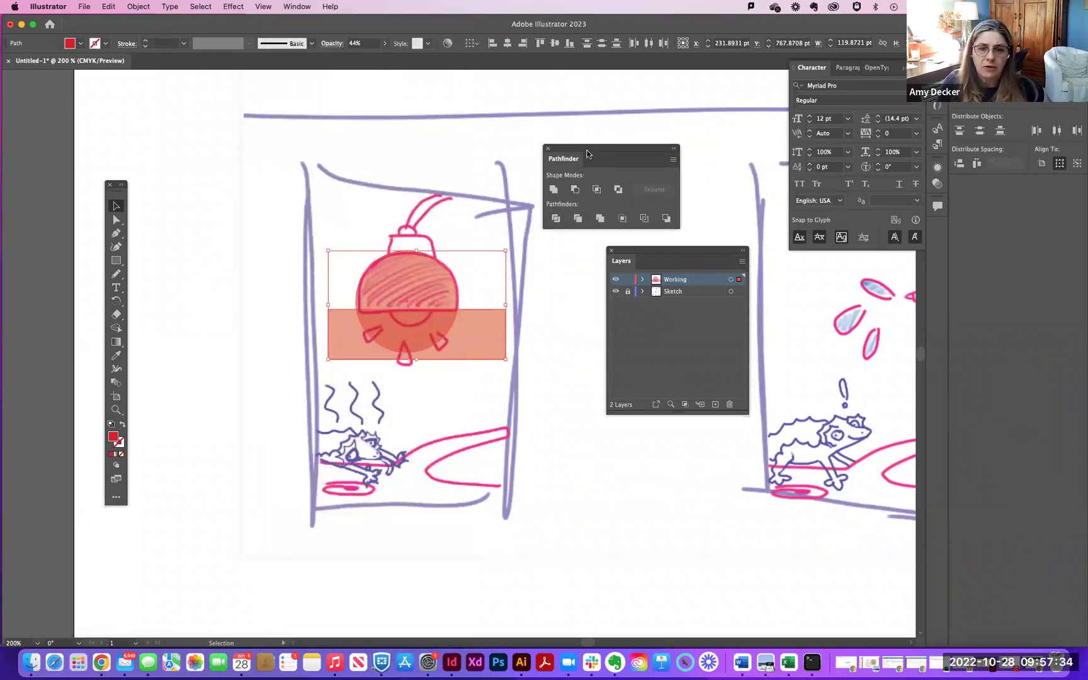
pyautogui.click(575, 190)
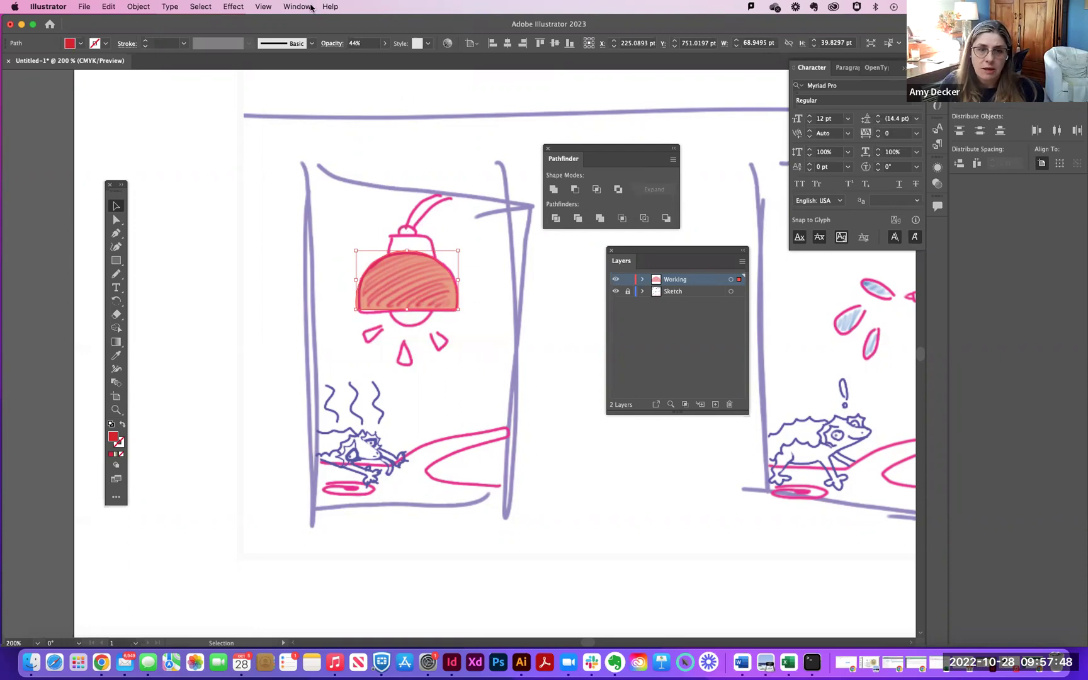
pyautogui.moveTo(357, 59); pyautogui.dragTo(422, 62)
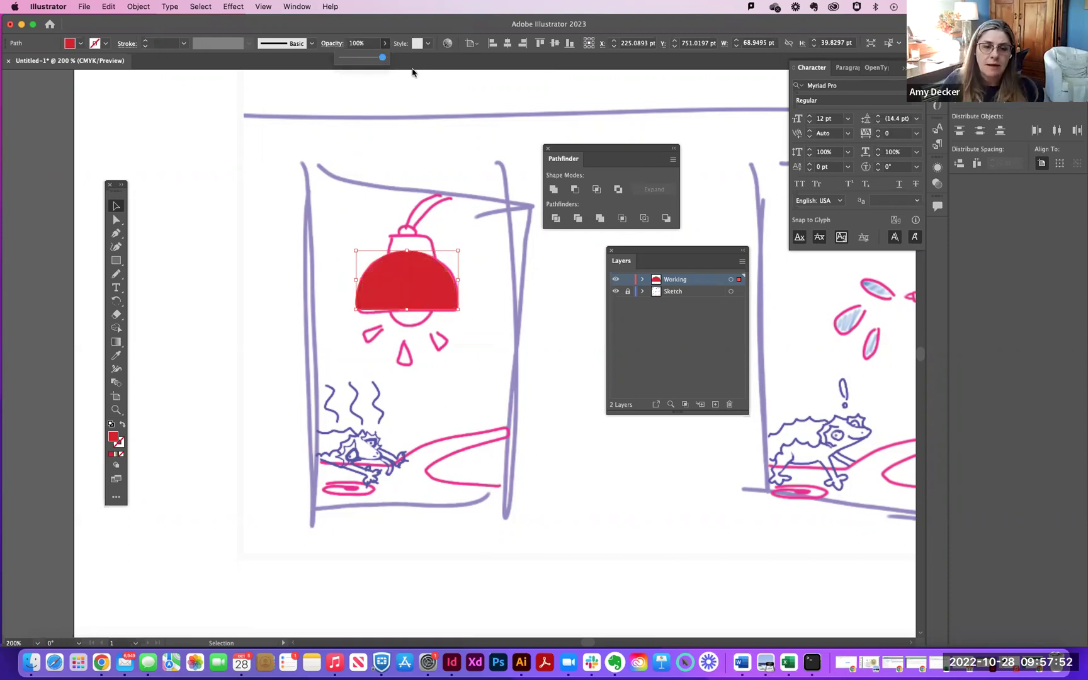
pyautogui.click(467, 229)
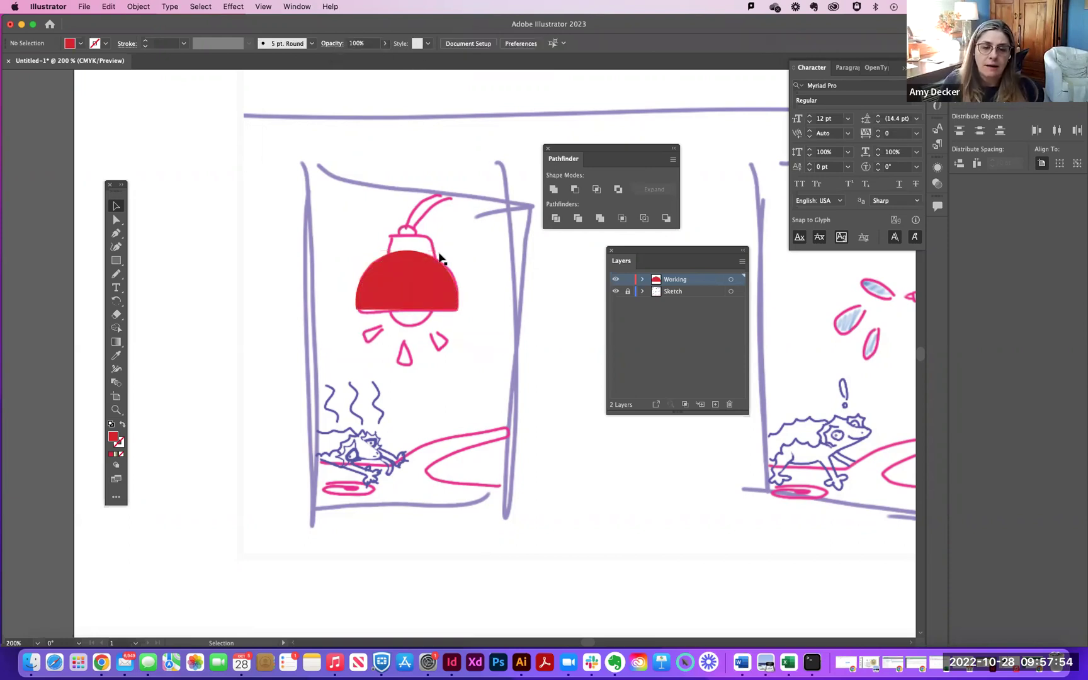
# Step: Draw a circle about 26.4 pt across over the sketched bulb and fill it with yellow D1D120
pyautogui.moveTo(118, 261); pyautogui.dragTo(157, 274)
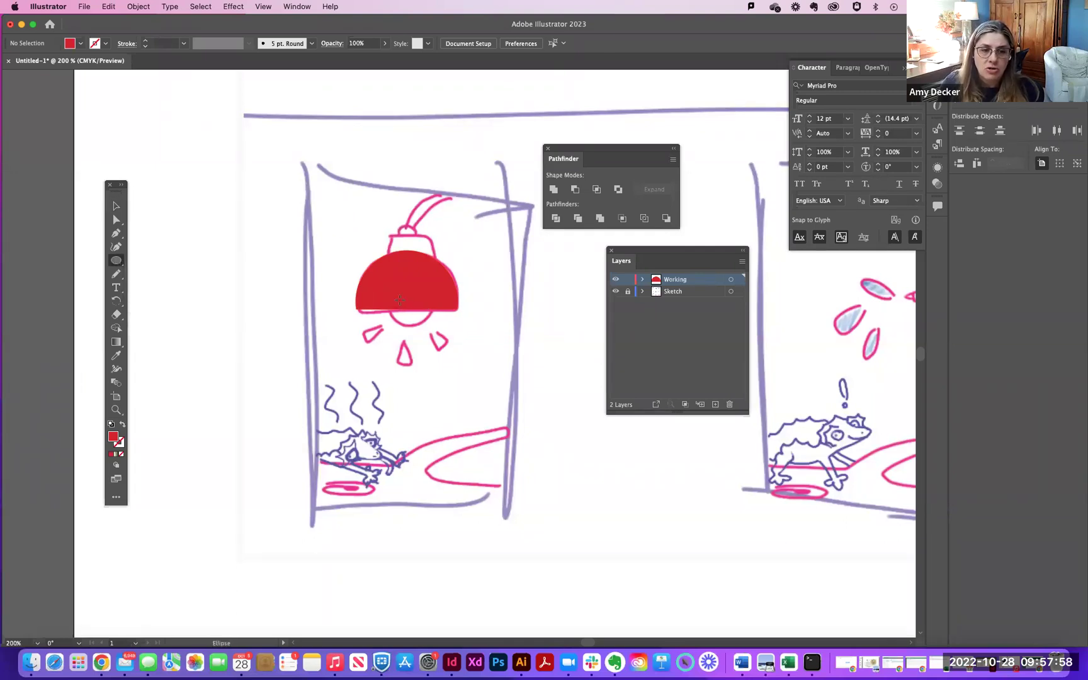
pyautogui.moveTo(389, 299); pyautogui.dragTo(428, 315)
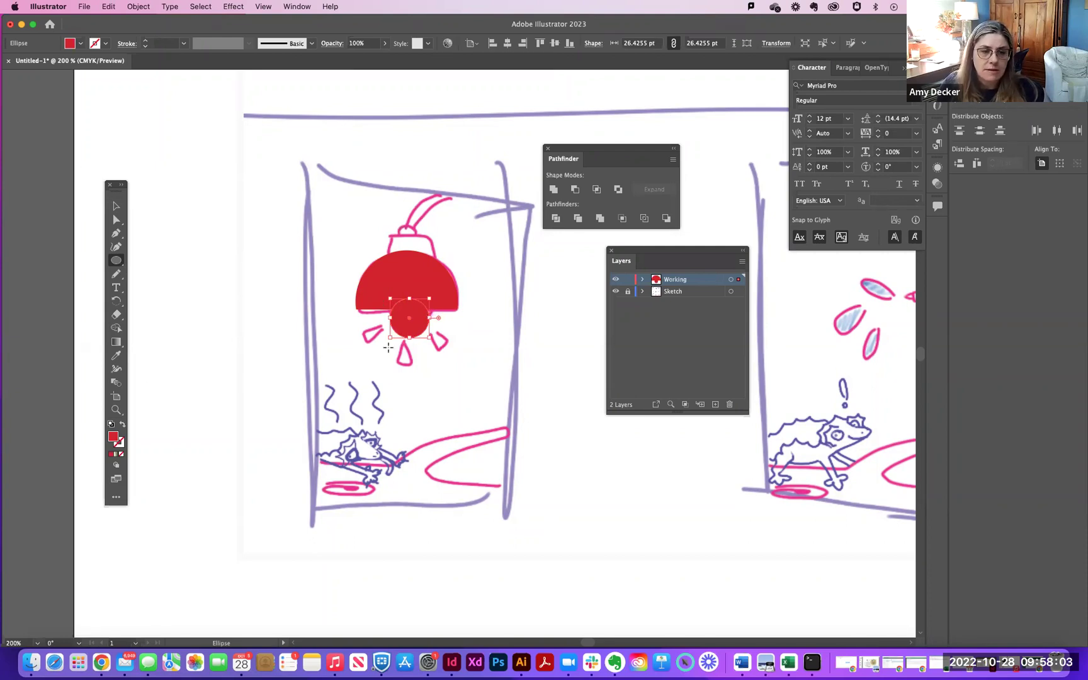
pyautogui.doubleClick(115, 439)
pyautogui.click(585, 328)
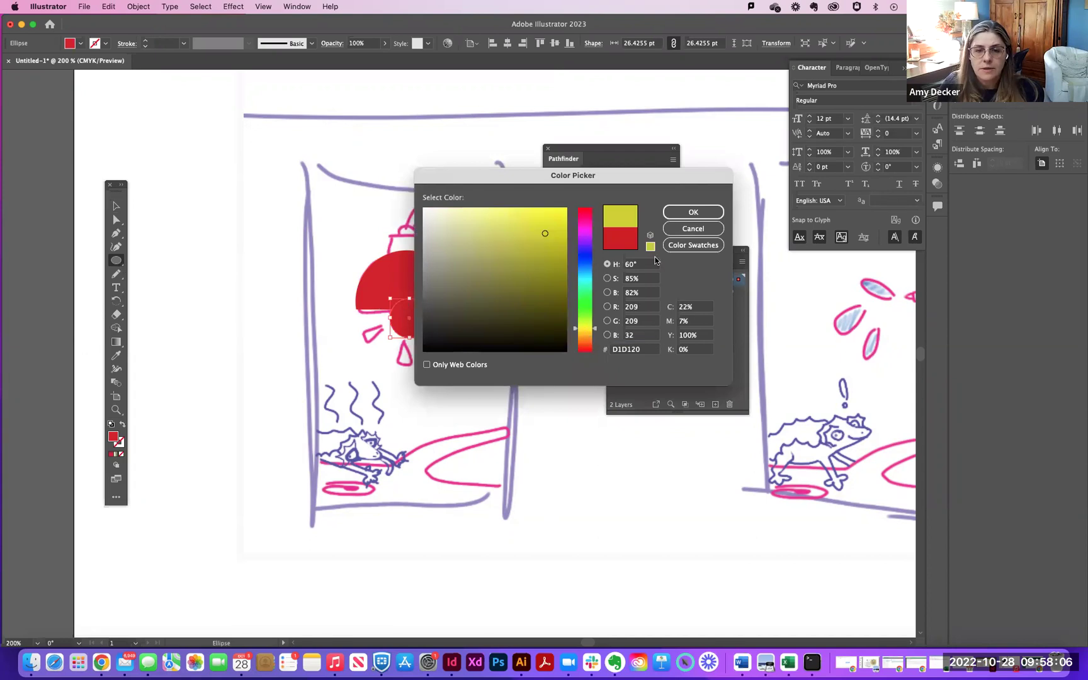
pyautogui.click(691, 213)
# Step: Change the bulb circle's fill to brighter yellow FFFA43 and center the circle on the dome's bottom edge
pyautogui.doubleClick(113, 436)
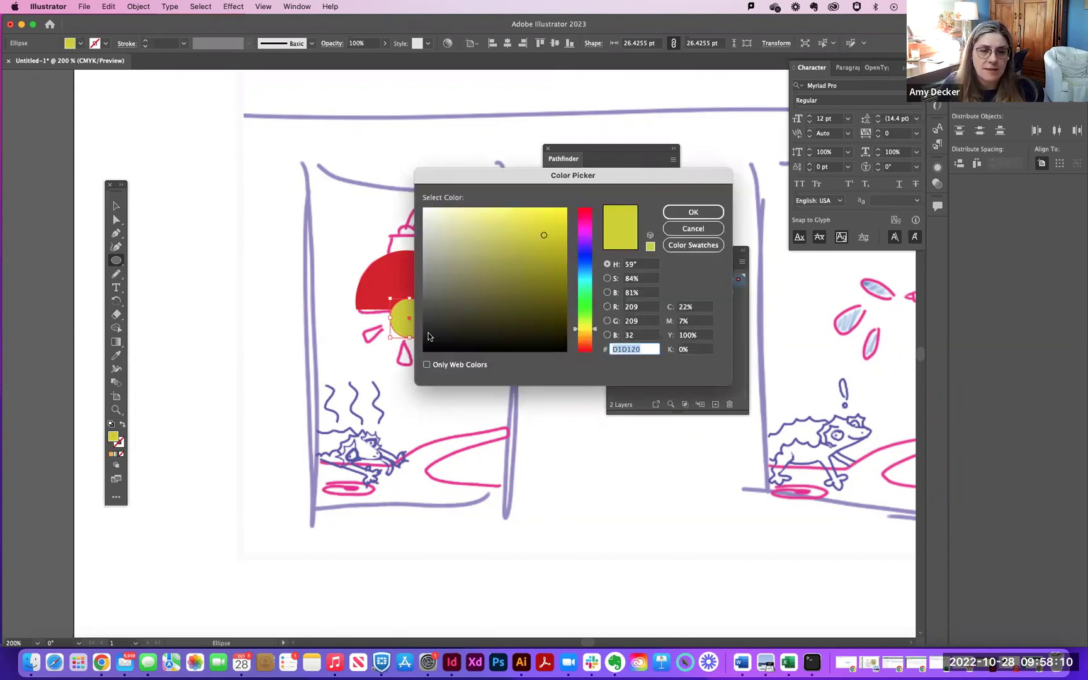
pyautogui.click(569, 258)
pyautogui.moveTo(474, 210); pyautogui.dragTo(529, 209)
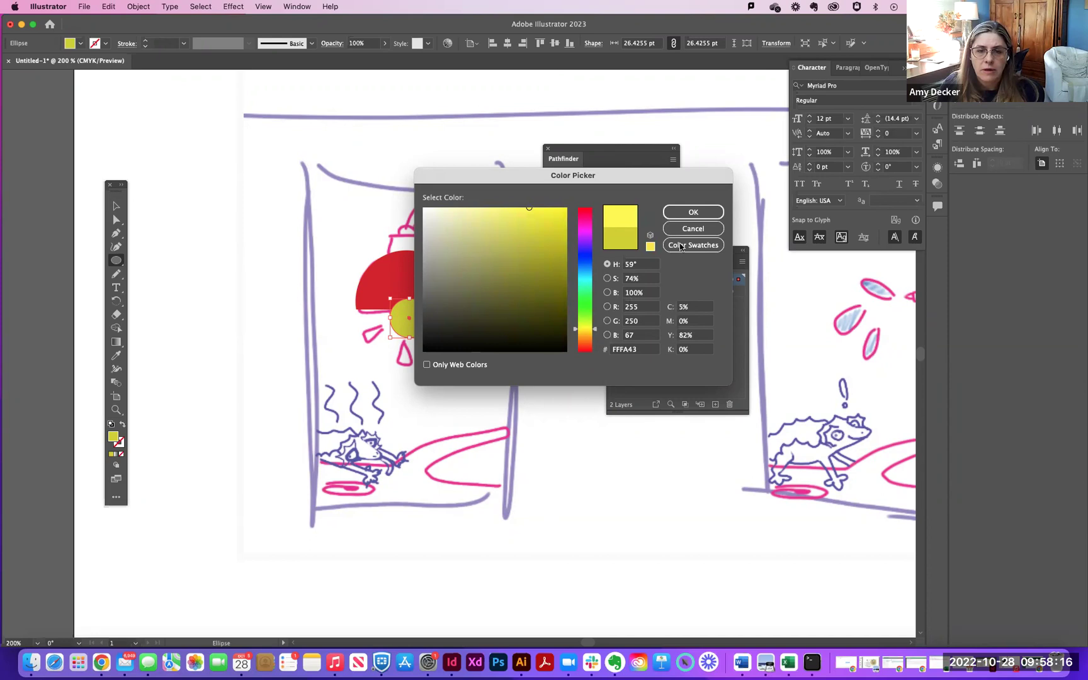
pyautogui.click(693, 212)
pyautogui.click(116, 208)
pyautogui.moveTo(411, 310); pyautogui.dragTo(407, 325)
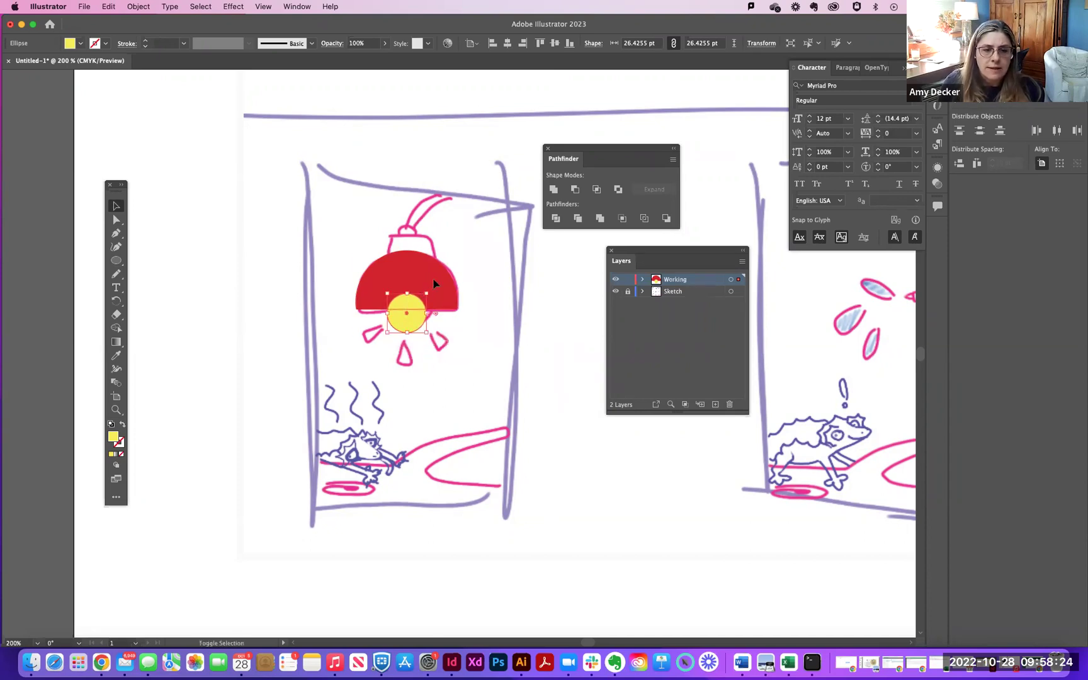
# Step: Unite the dome and bulb circle into one shape and swap its fill and stroke to show only an outline
pyautogui.keyDown('shift'); pyautogui.click(433, 284); pyautogui.keyUp('shift')
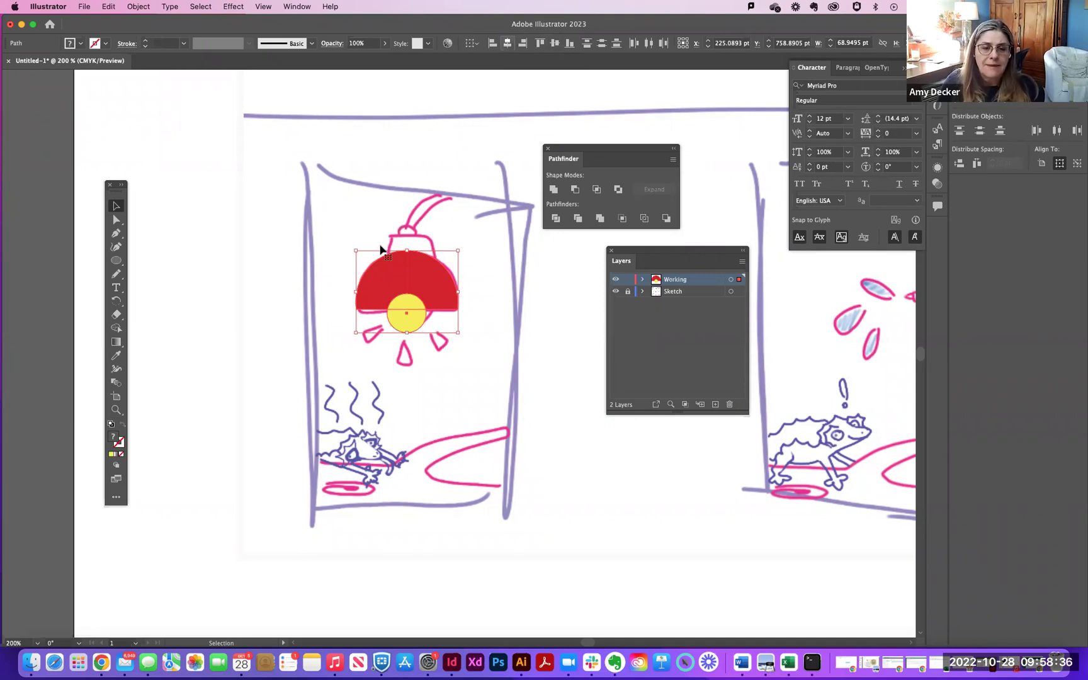
pyautogui.click(554, 190)
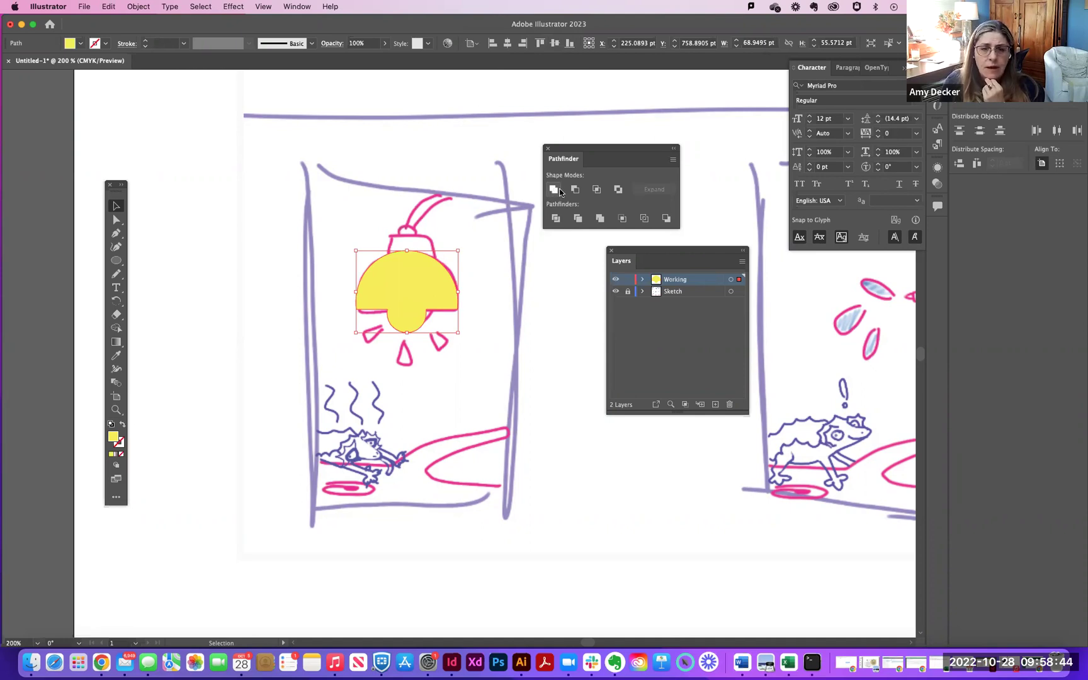
pyautogui.click(123, 427)
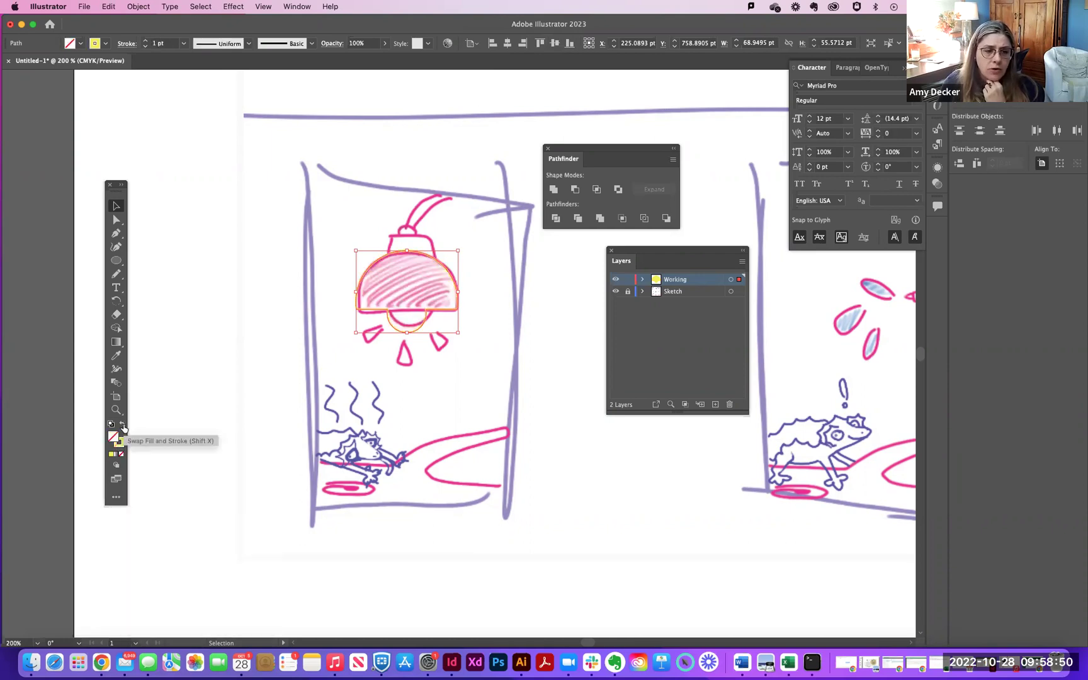
# Step: Color the united lamp outline blue 4E57F9 and set its stroke weight to 5 pt
pyautogui.doubleClick(119, 445)
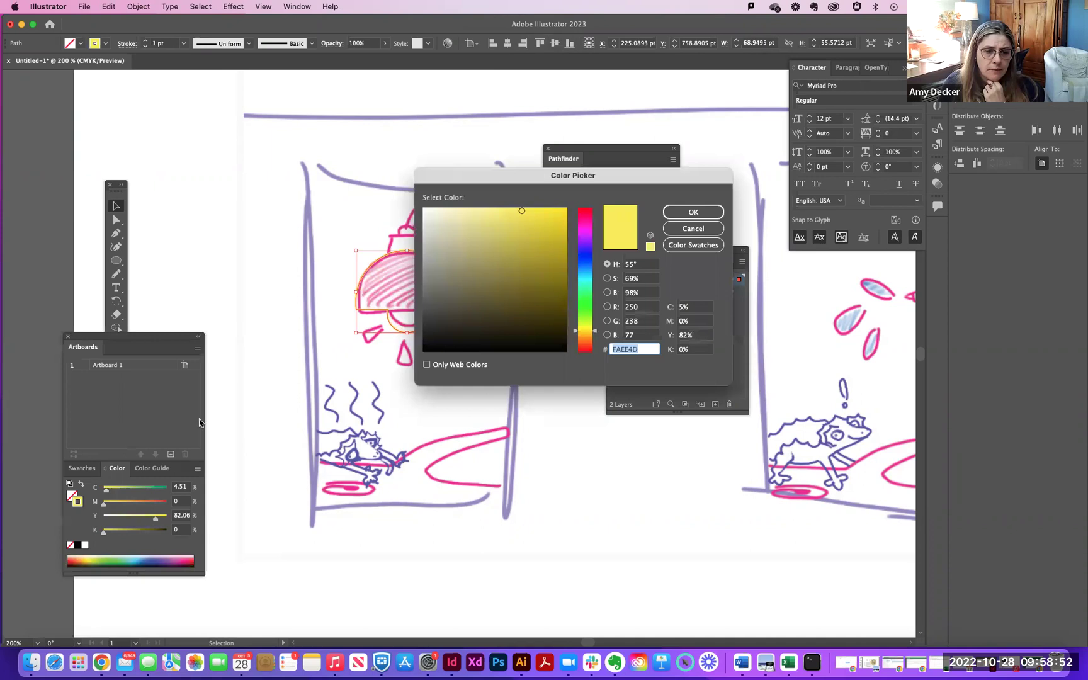
pyautogui.click(588, 256)
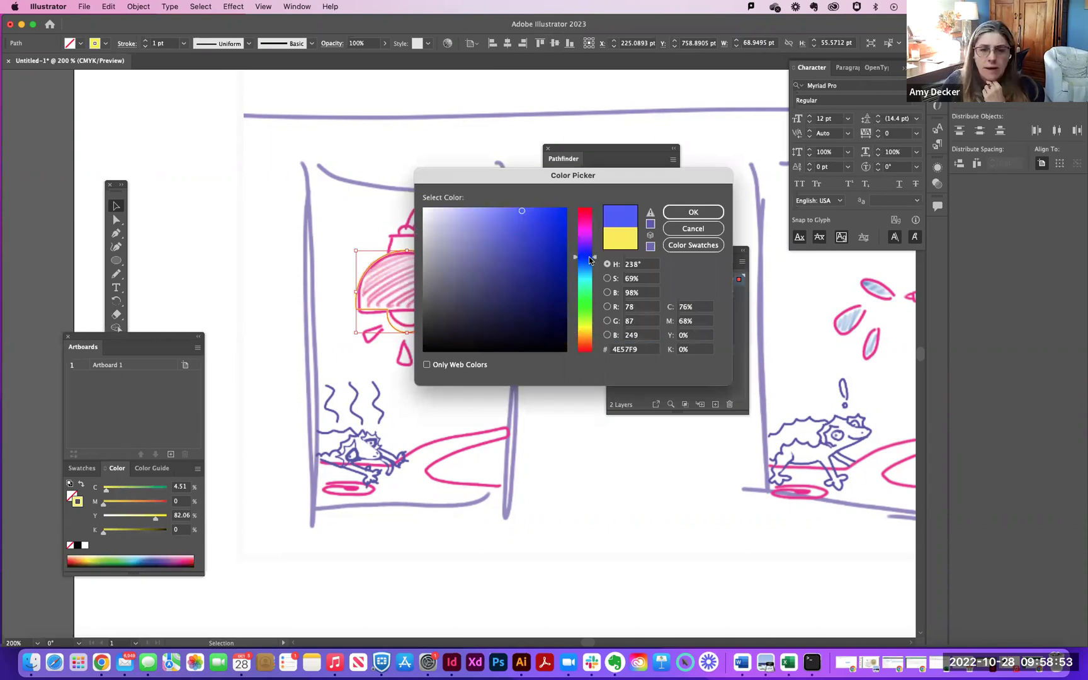
pyautogui.click(693, 213)
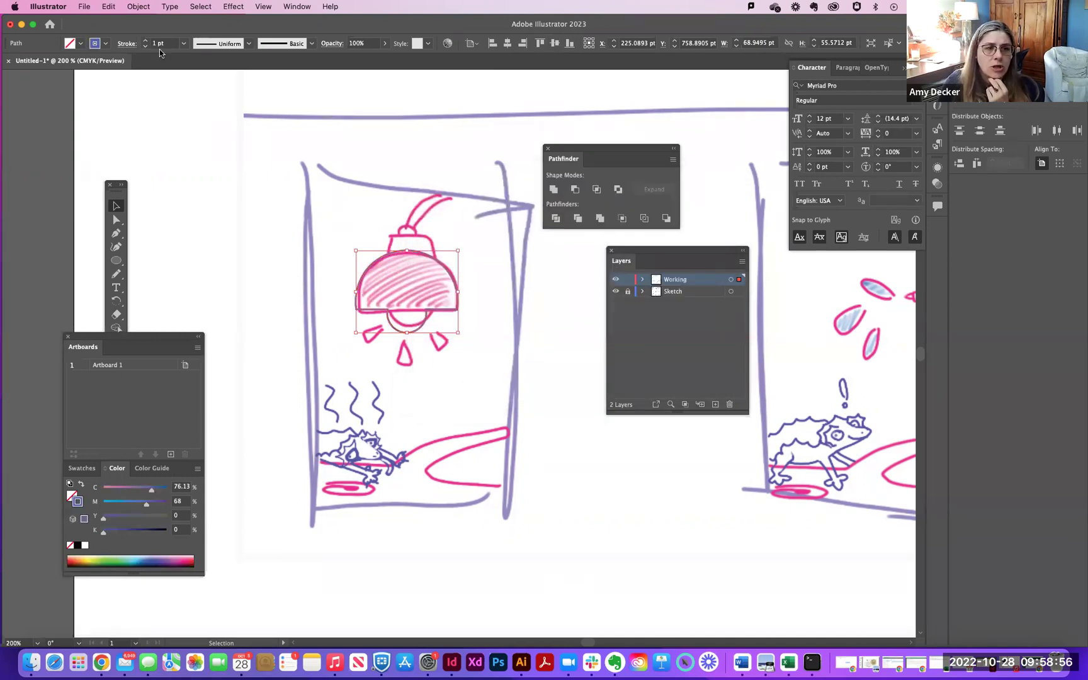
pyautogui.click(183, 43)
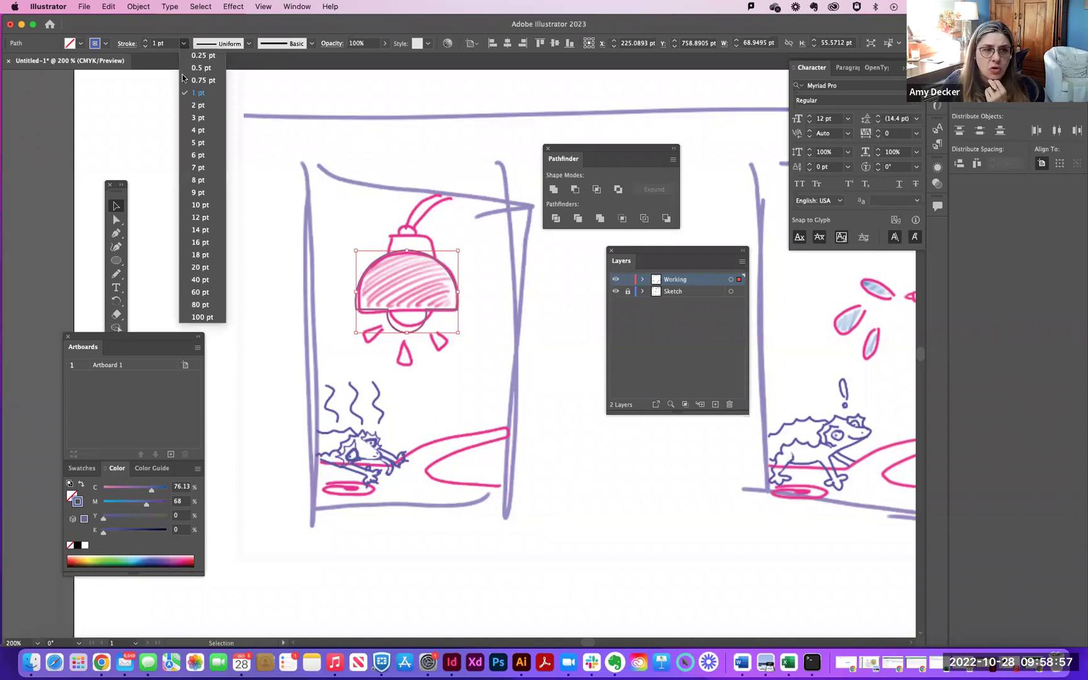
pyautogui.click(196, 155)
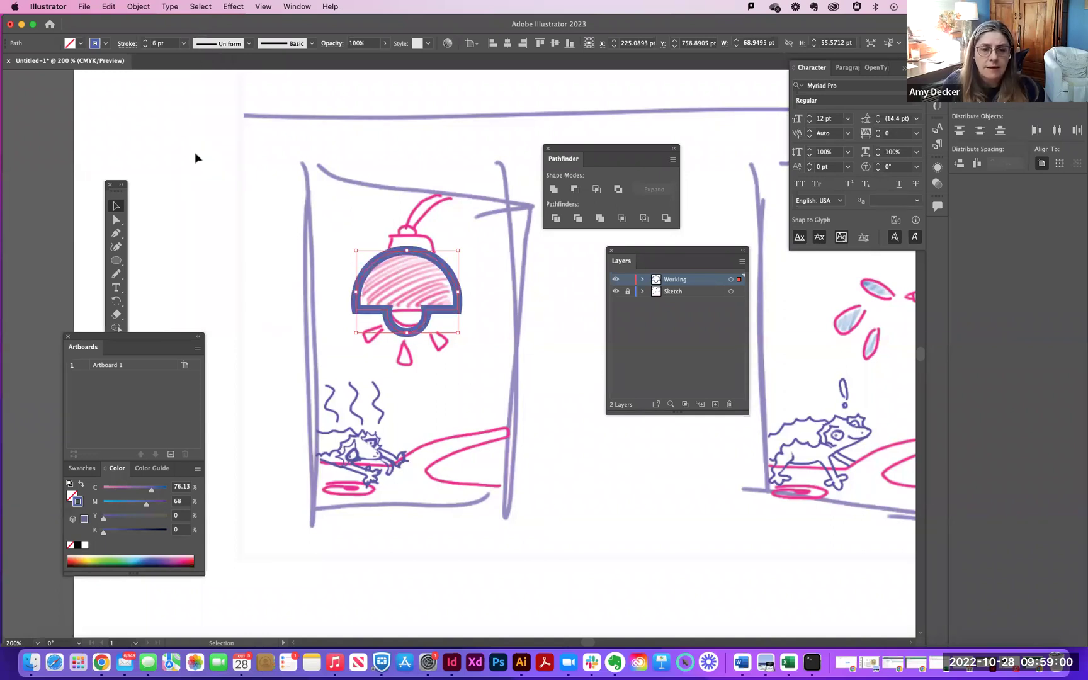
pyautogui.click(183, 43)
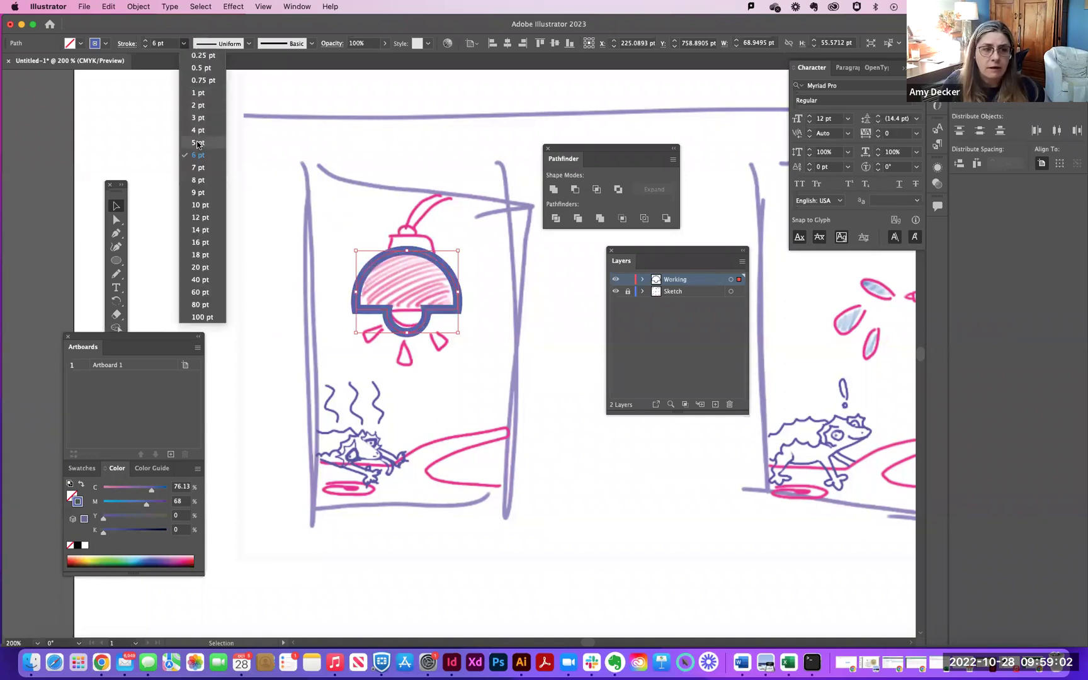
pyautogui.click(197, 143)
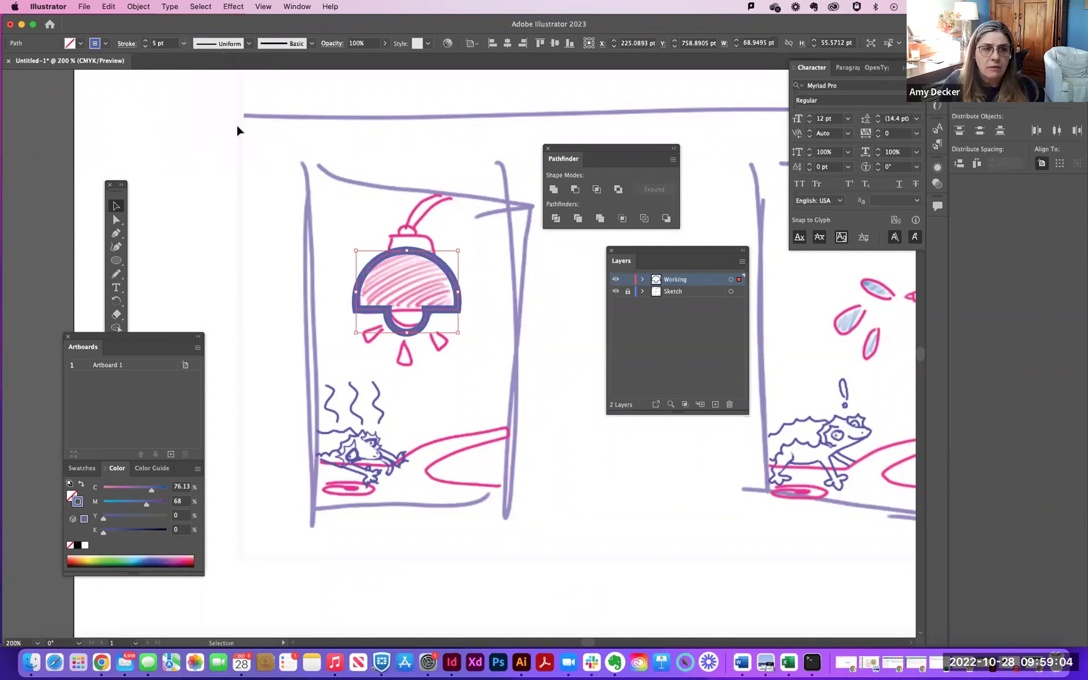
pyautogui.click(239, 153)
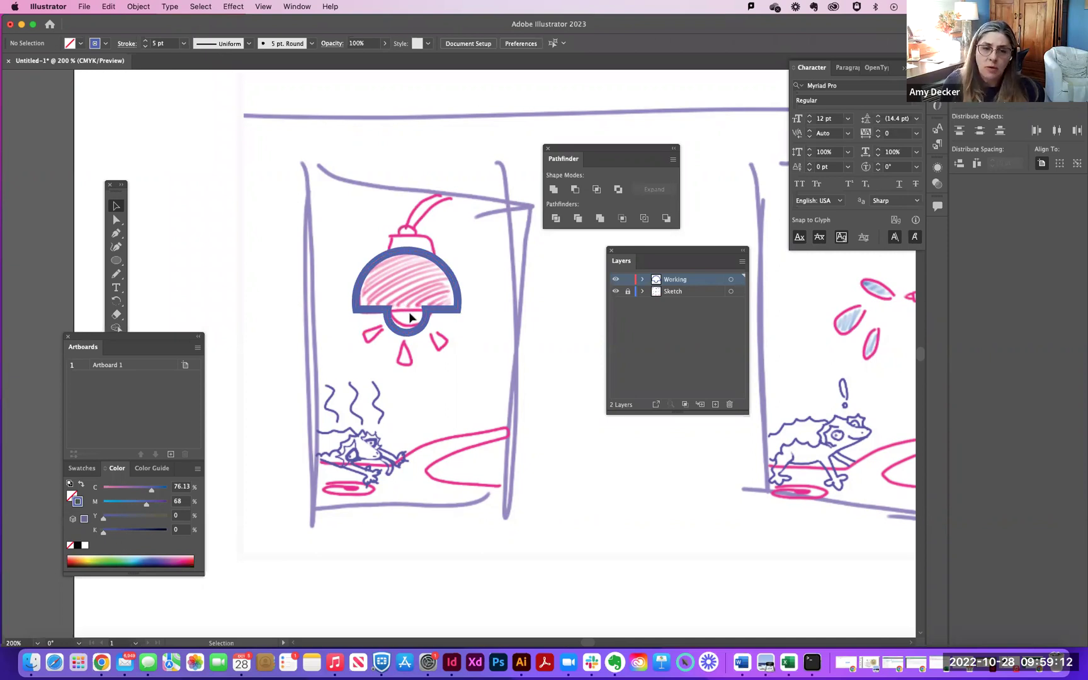
# Step: Undo the outline changes and the Unite operation on the lamp shape
pyautogui.press('super+z')
pyautogui.press('super+z')
pyautogui.press('super+z')
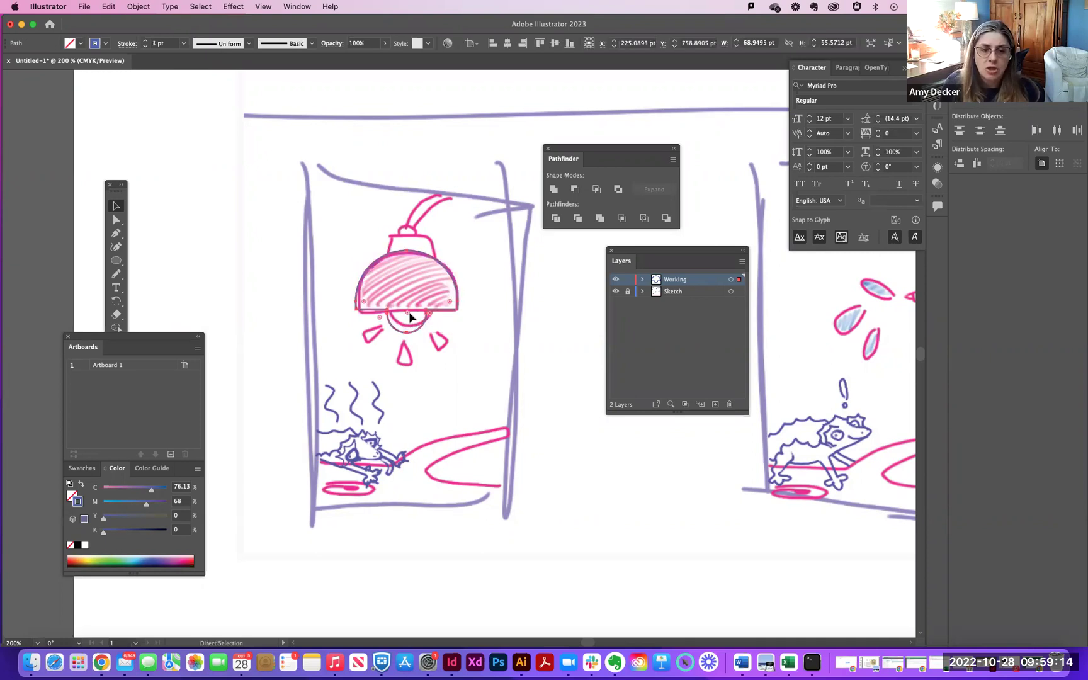
pyautogui.hotkey('shift', 'x')
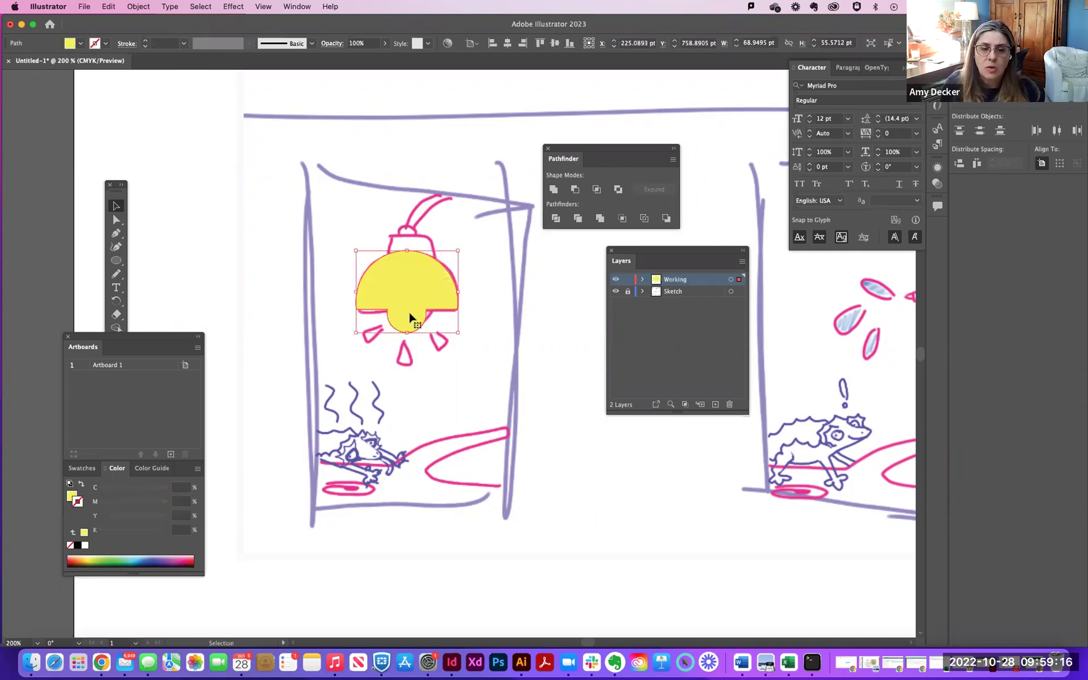
pyautogui.press('super+z')
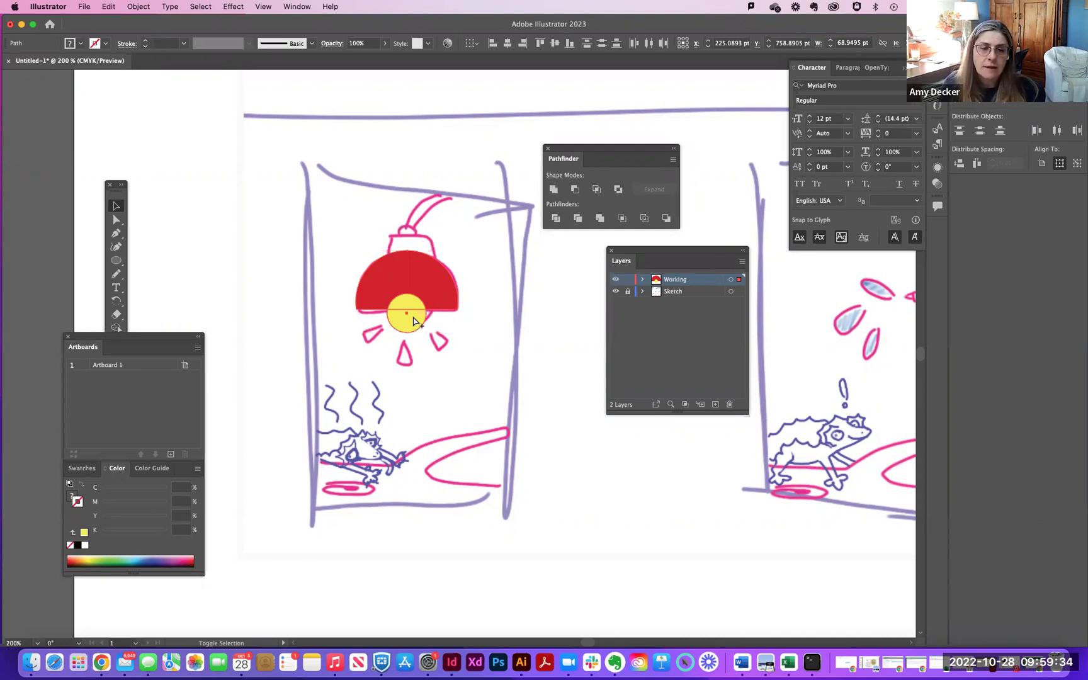
# Step: Duplicate the red dome and yellow bulb circle together, placing the copy about 99 pt to the left of the originals
pyautogui.keyDown('shift'); pyautogui.click(413, 321); pyautogui.keyUp('shift')
pyautogui.keyDown('shift'); pyautogui.click(436, 292); pyautogui.keyUp('shift')
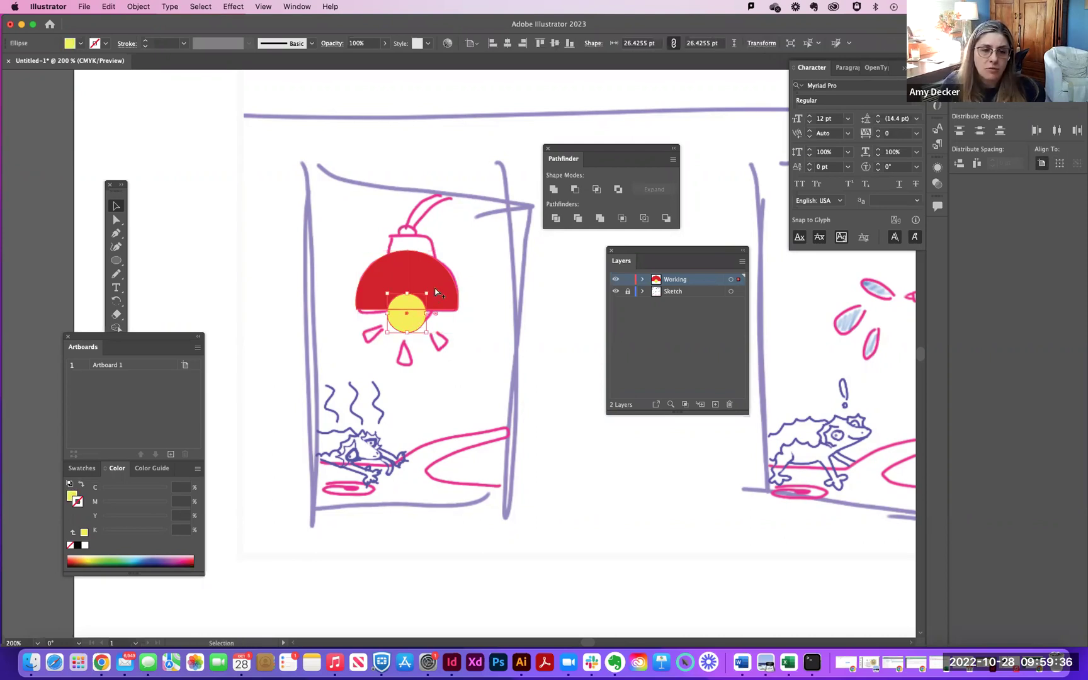
pyautogui.keyDown('shift'); pyautogui.click(449, 296); pyautogui.keyUp('shift')
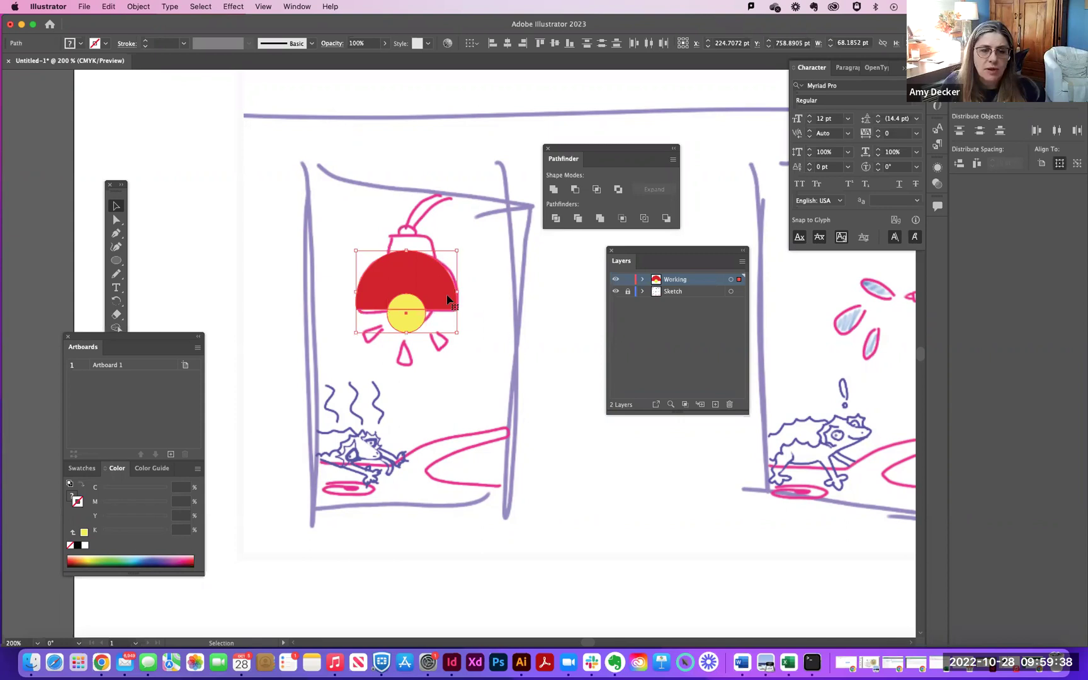
pyautogui.press('super+z')
pyautogui.moveTo(392, 299); pyautogui.dragTo(245, 300)
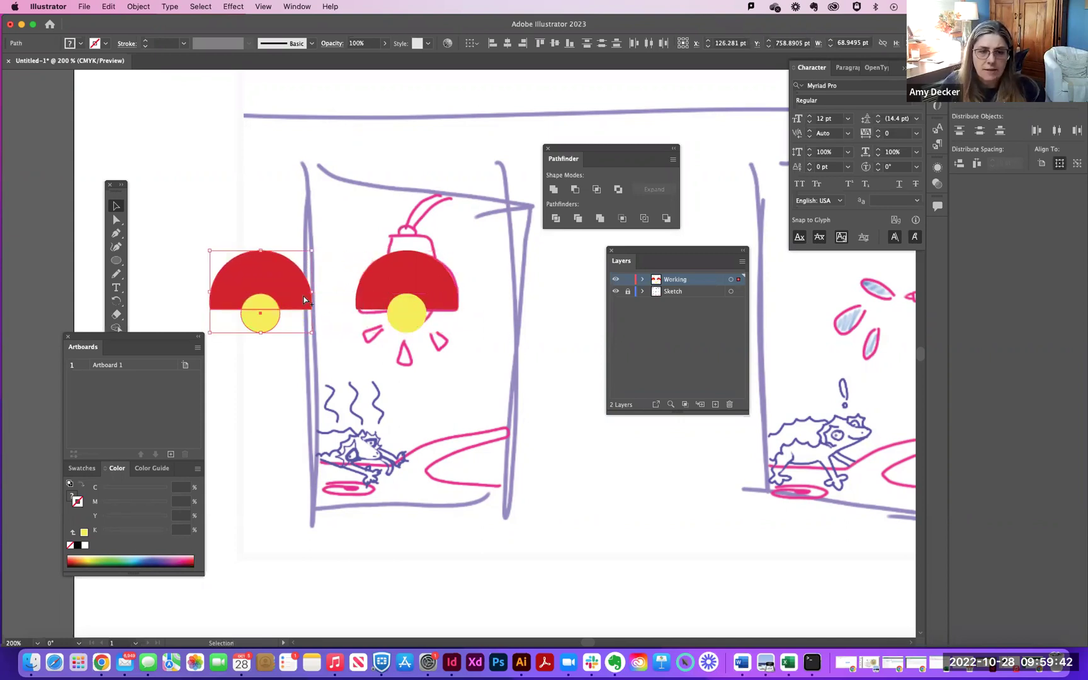
# Step: Unite the original dome and bulb circle over the sketched lamp into a single shape
pyautogui.click(428, 298)
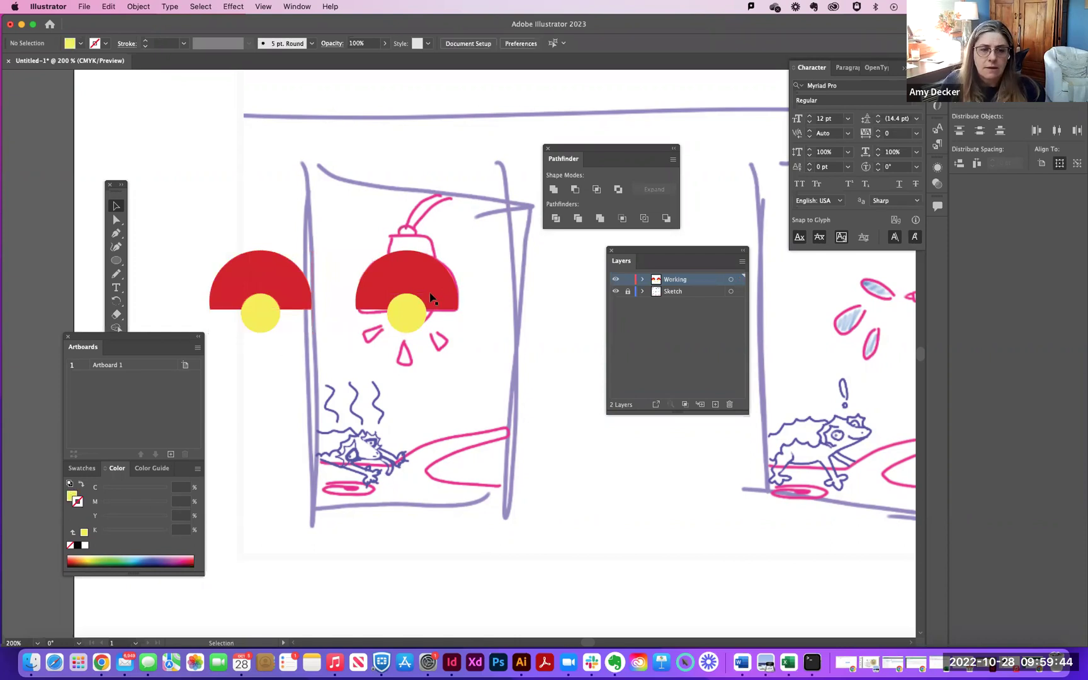
pyautogui.keyDown('shift'); pyautogui.click(409, 315); pyautogui.keyUp('shift')
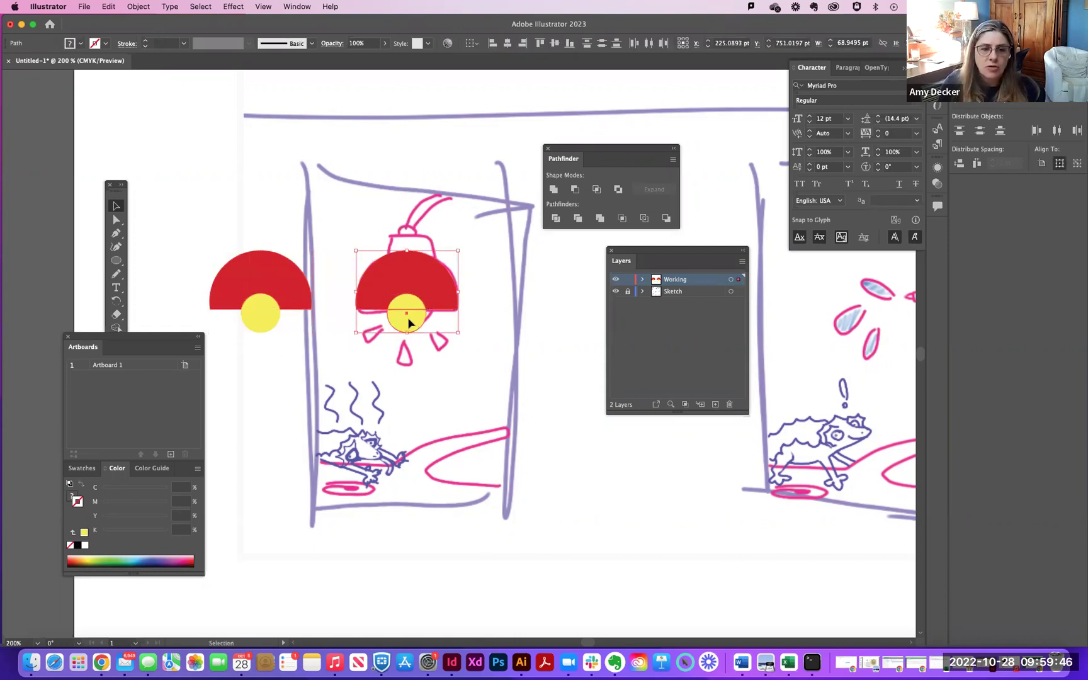
pyautogui.click(553, 189)
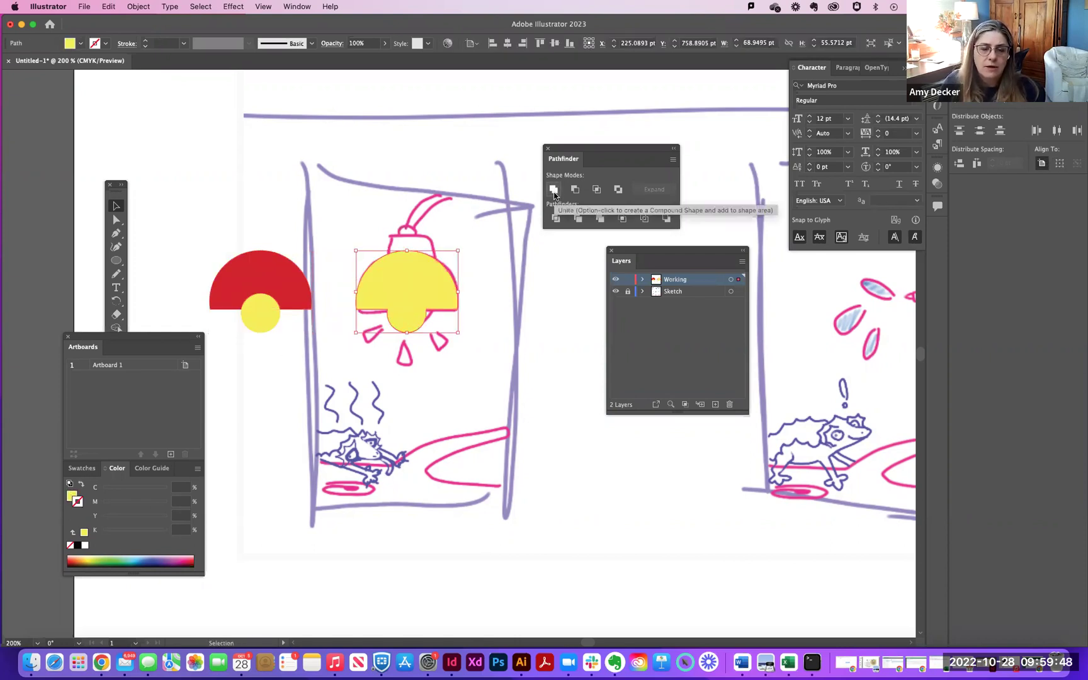
# Step: Give the united lamp shape a black 4 pt stroke with no fill
pyautogui.click(82, 485)
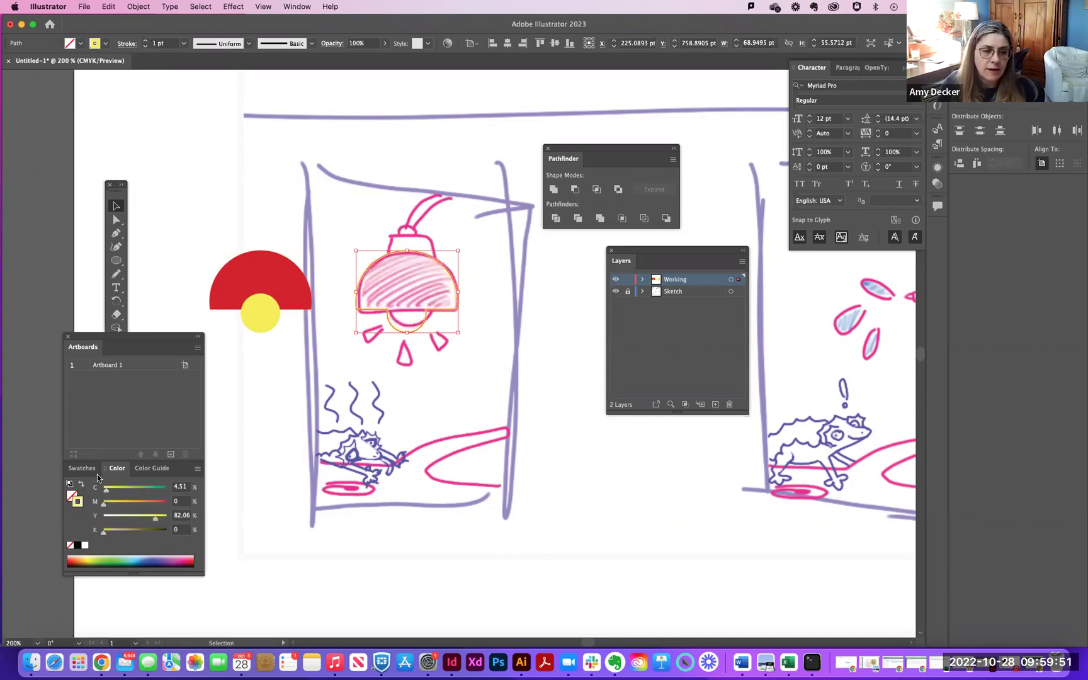
pyautogui.click(184, 43)
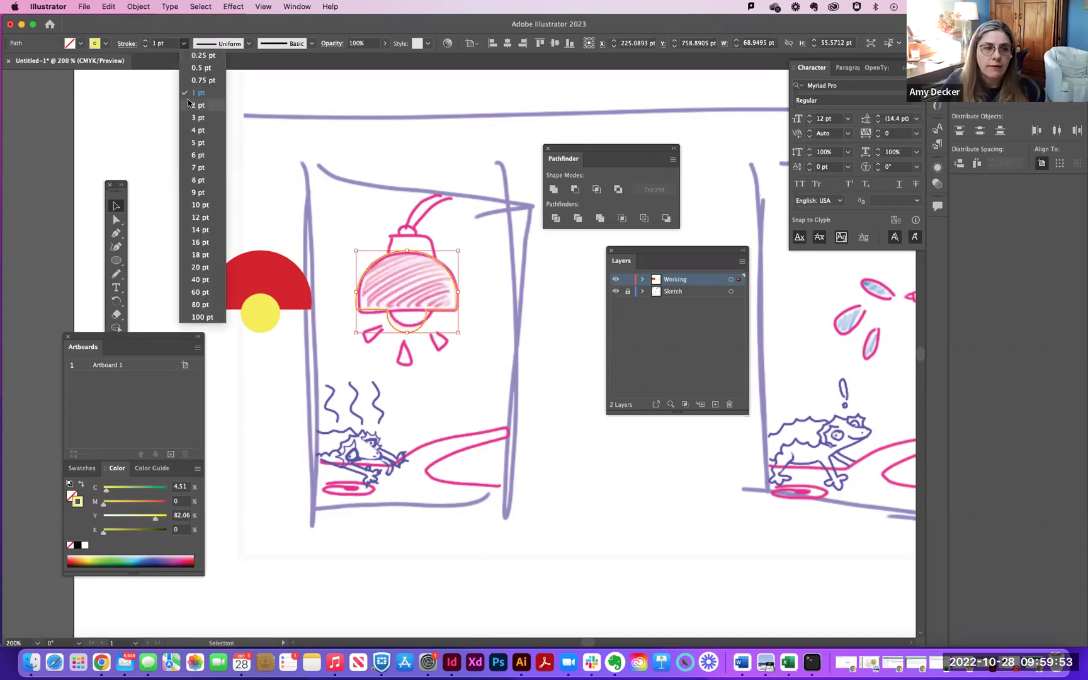
pyautogui.click(196, 131)
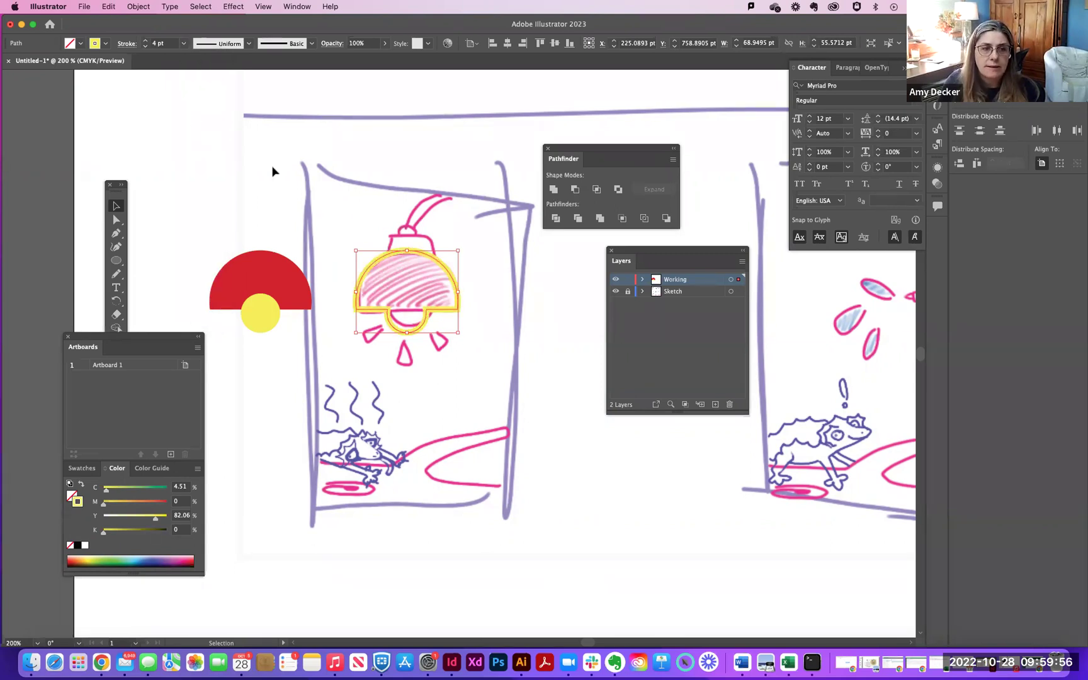
pyautogui.click(78, 546)
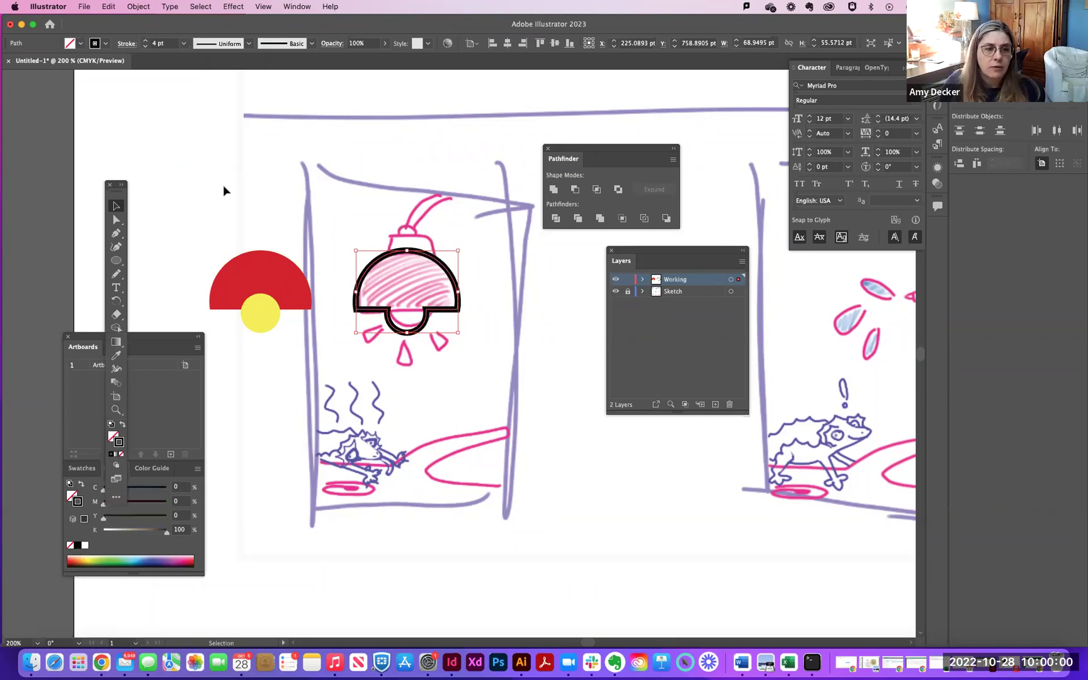
pyautogui.click(342, 229)
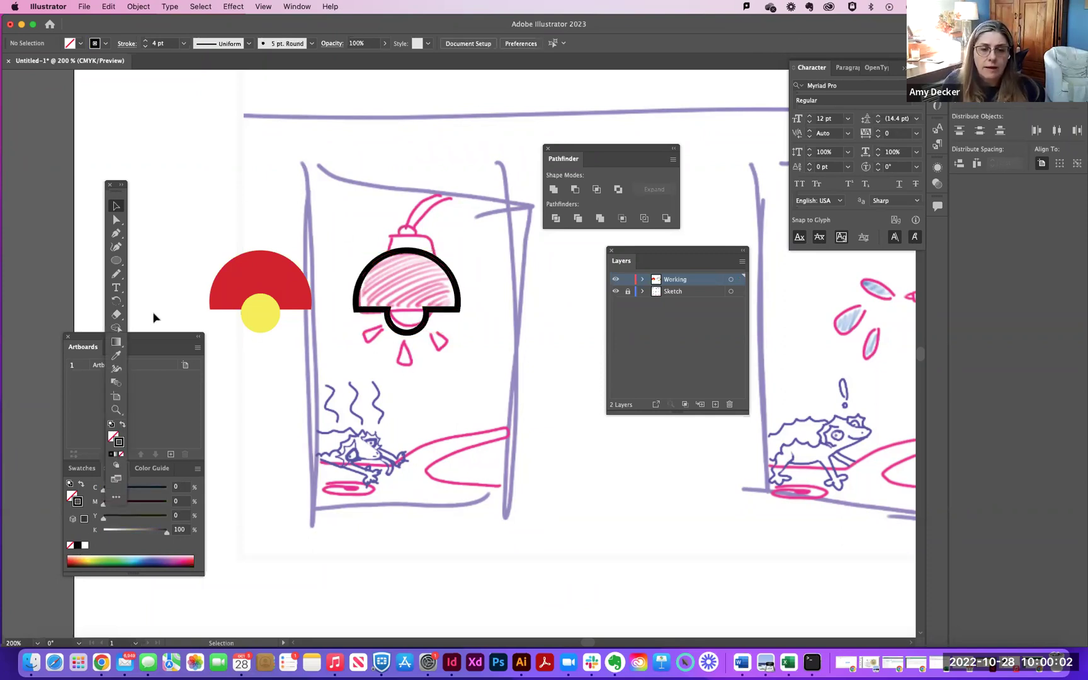
pyautogui.click(117, 262)
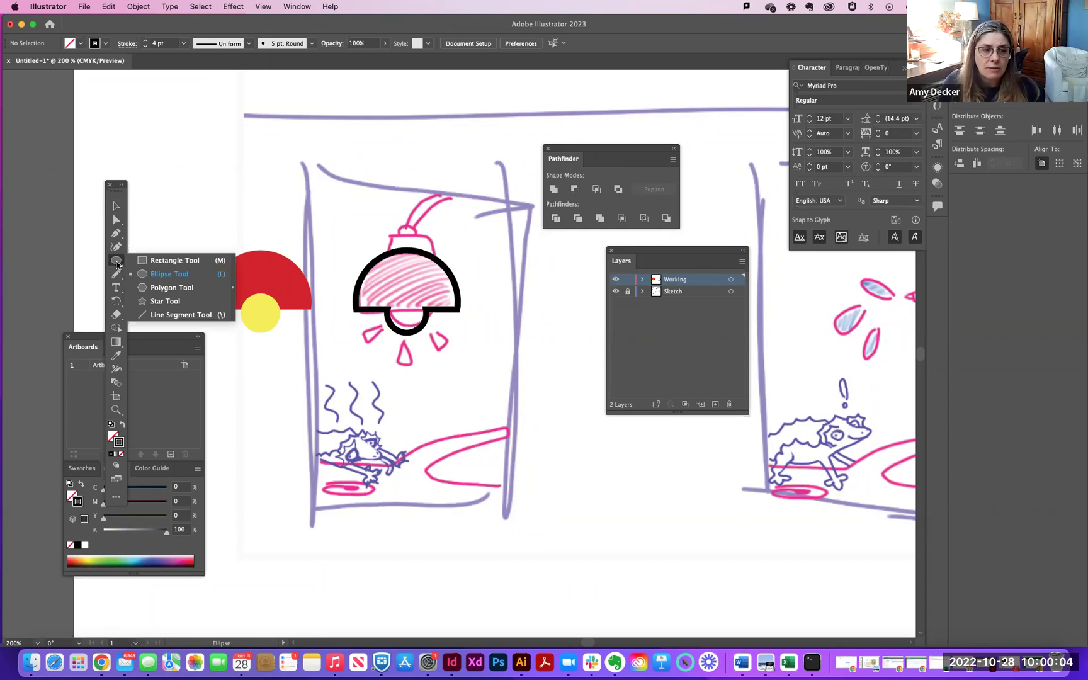
pyautogui.click(150, 276)
pyautogui.moveTo(406, 344)
pyautogui.mouseDown()
pyautogui.moveTo(407, 367)
pyautogui.moveTo(424, 375)
pyautogui.mouseUp()
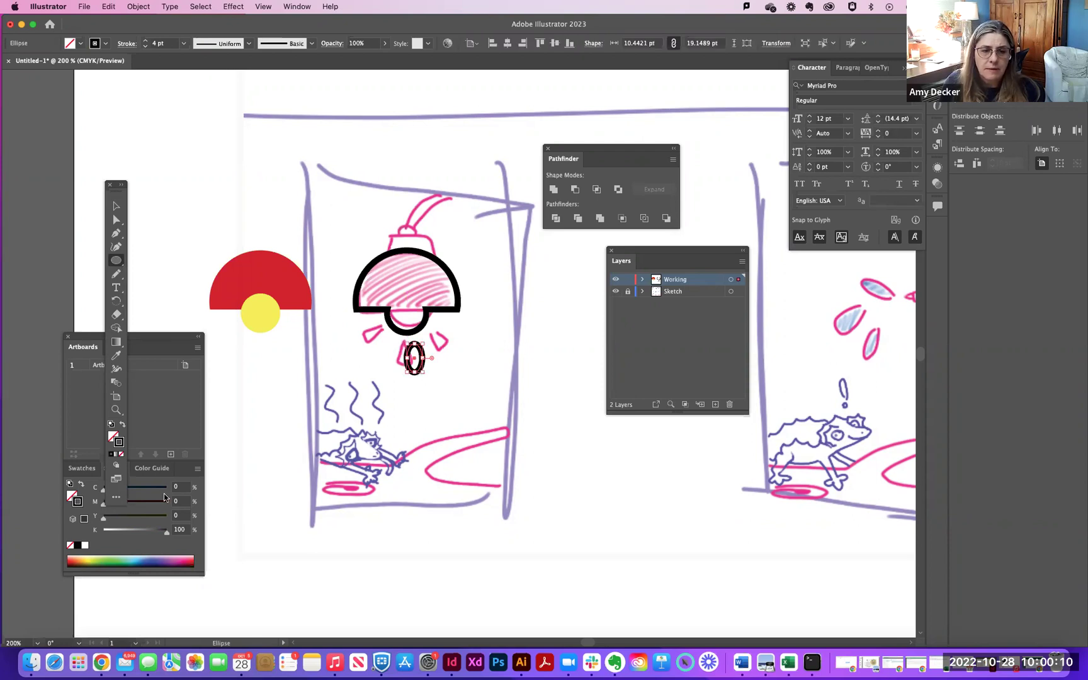
pyautogui.click(123, 425)
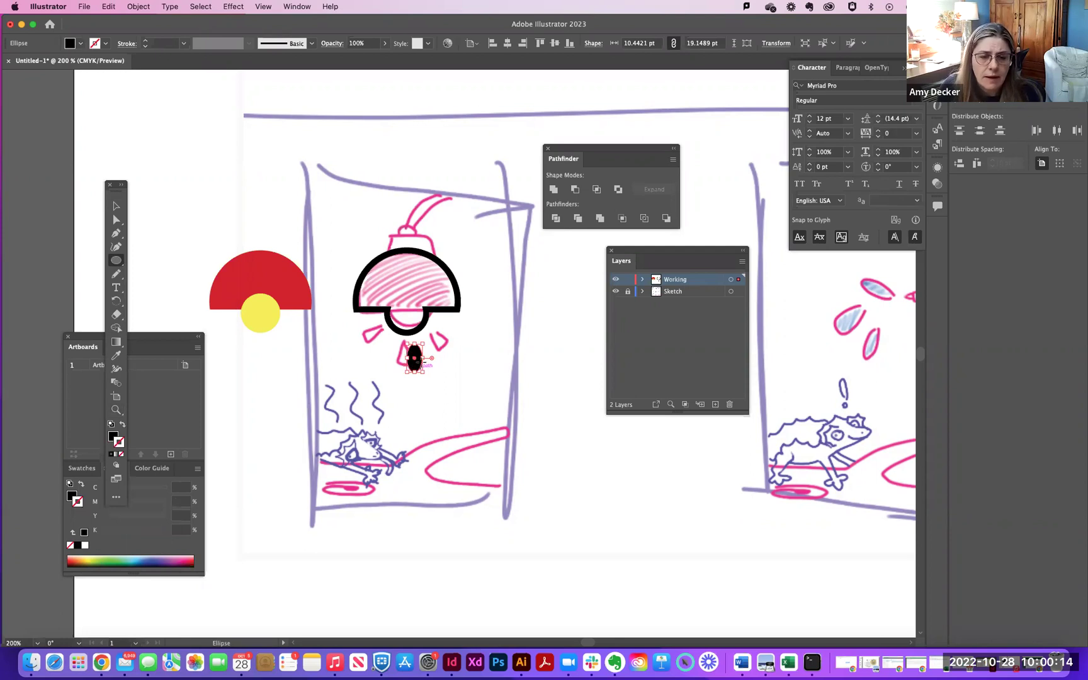
pyautogui.press('super+=')
pyautogui.press('super+=')
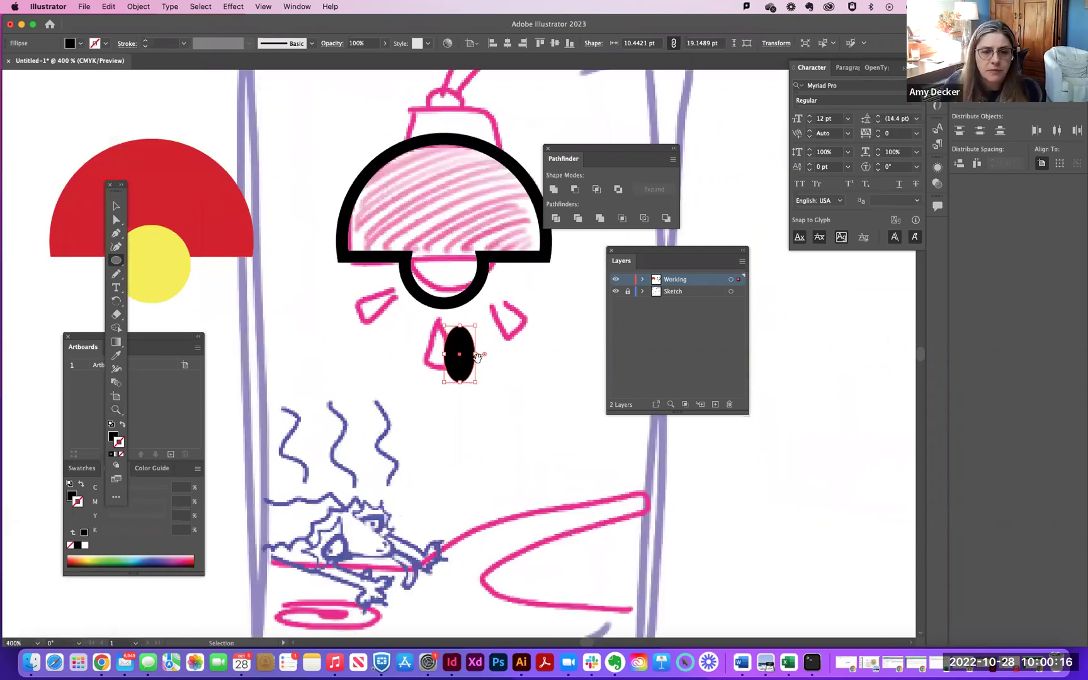
pyautogui.press('super+=')
pyautogui.moveTo(478, 357); pyautogui.dragTo(461, 403)
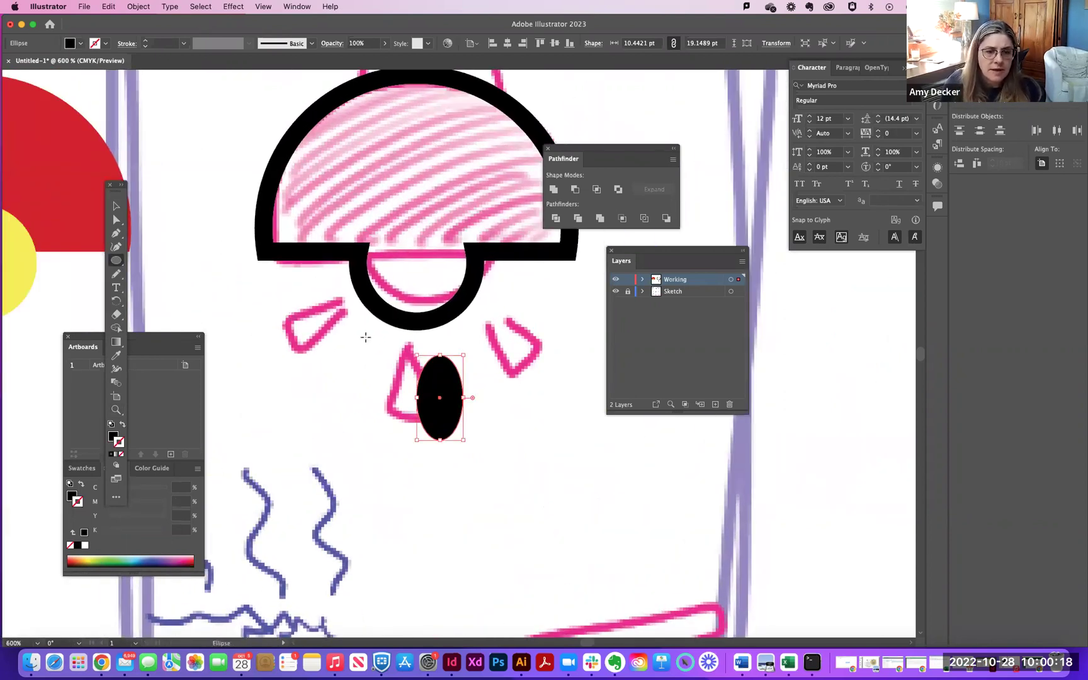
pyautogui.press('Delete')
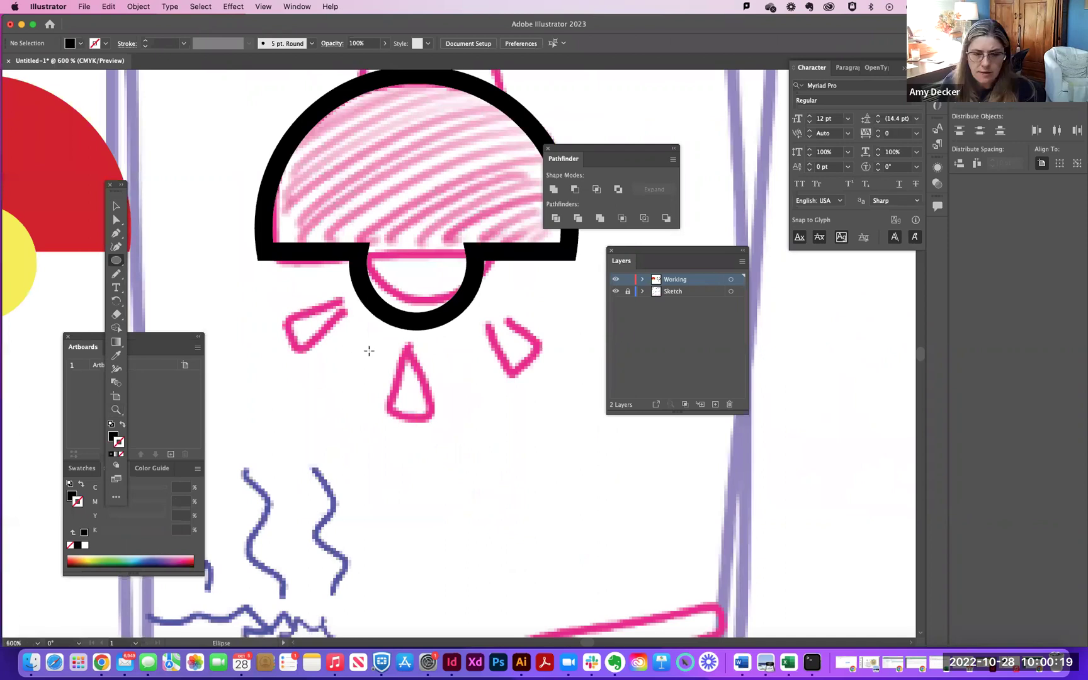
# Step: Create a triangle over the sketched middle ray as a three-point star with radii of 25 pt and 50 pt
pyautogui.click(117, 265)
pyautogui.click(165, 301)
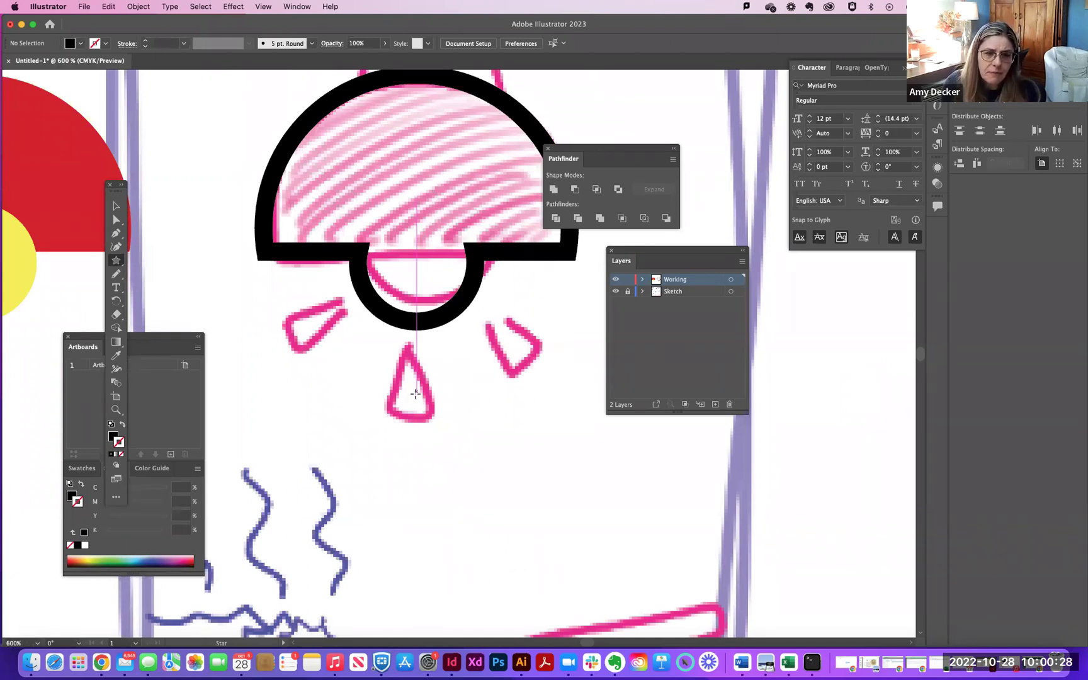
pyautogui.click(416, 392)
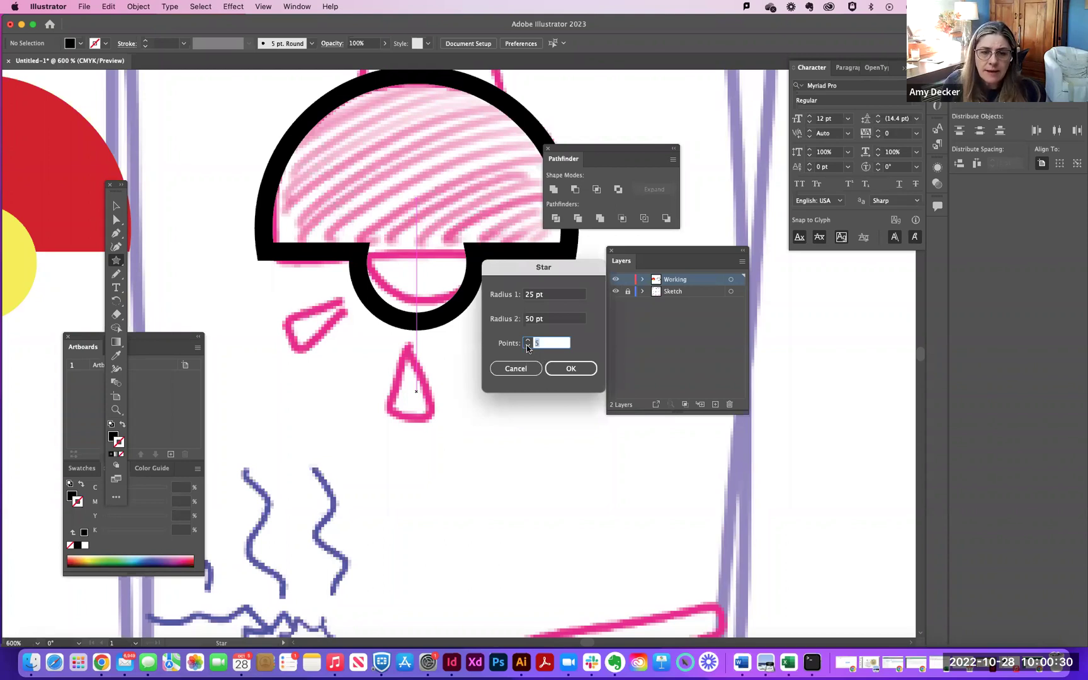
pyautogui.click(570, 368)
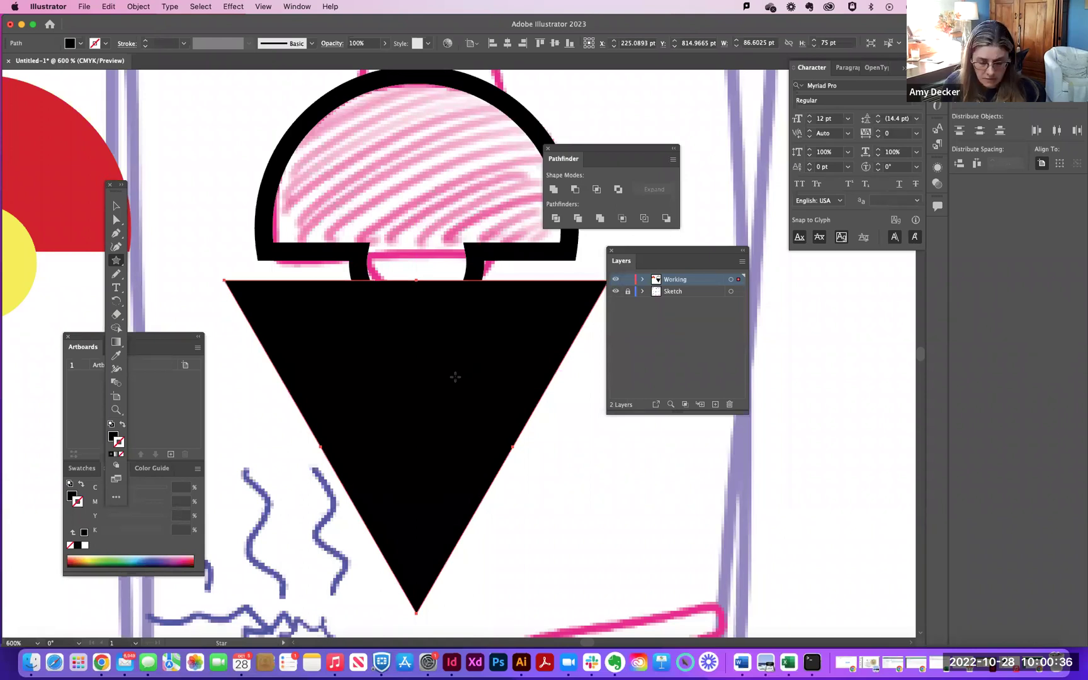
# Step: Rotate the triangle to point upward and scale it down to about 19 by 17 pt below the sketched middle ray
pyautogui.press('v')
pyautogui.press('super+minus')
pyautogui.press('super+minus')
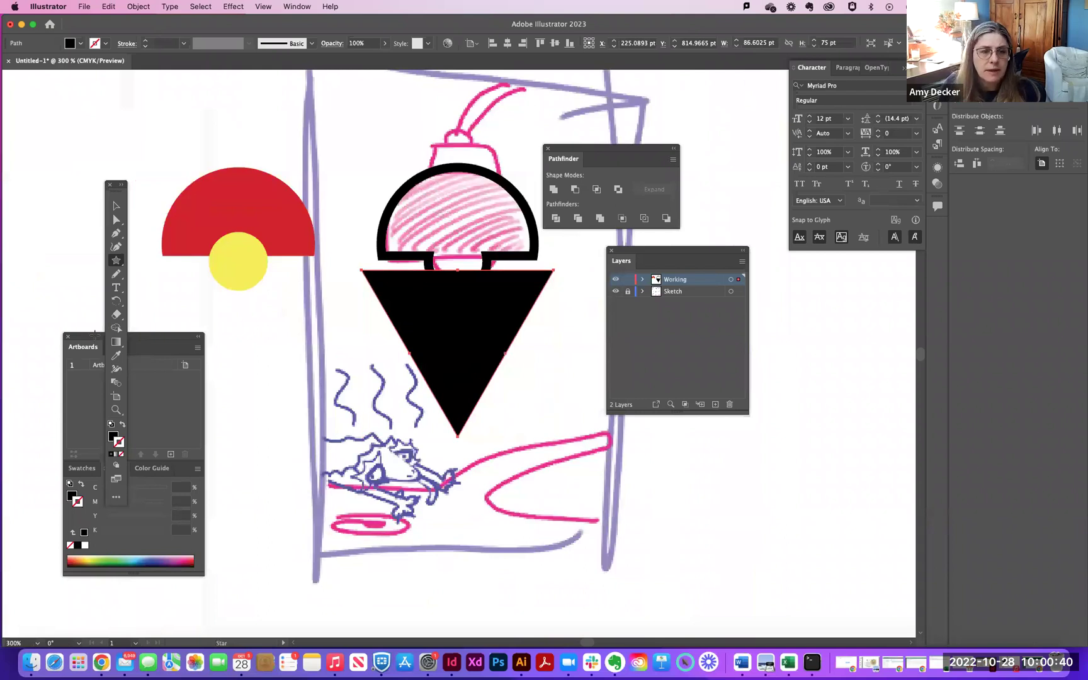
pyautogui.click(117, 206)
pyautogui.moveTo(457, 317); pyautogui.dragTo(456, 384)
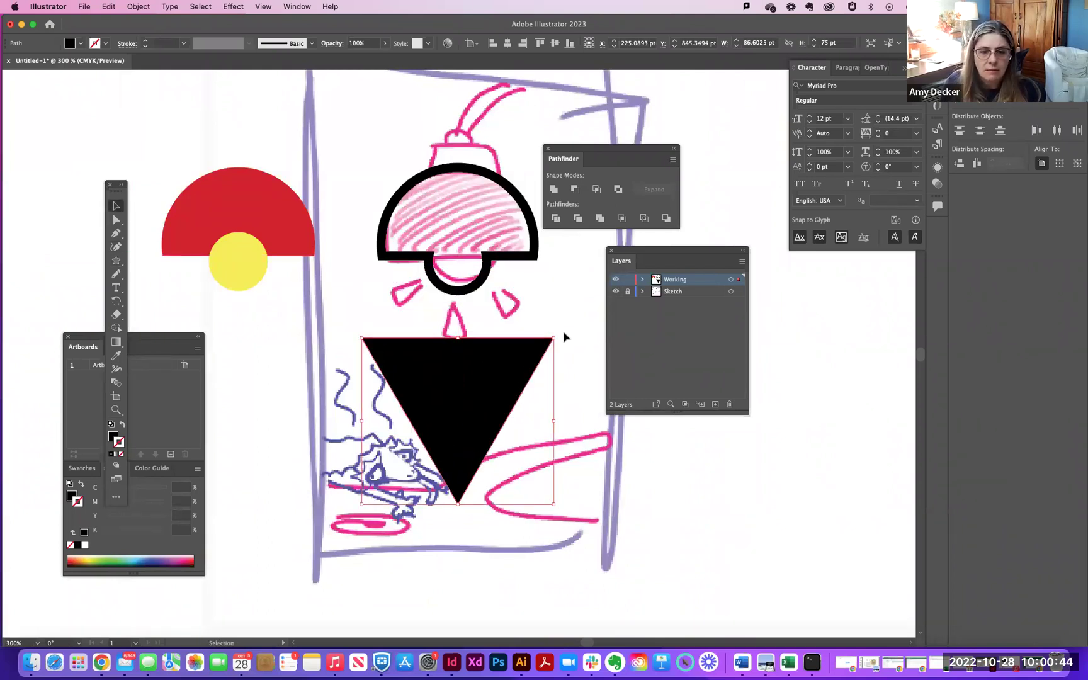
pyautogui.moveTo(553, 333); pyautogui.dragTo(385, 485)
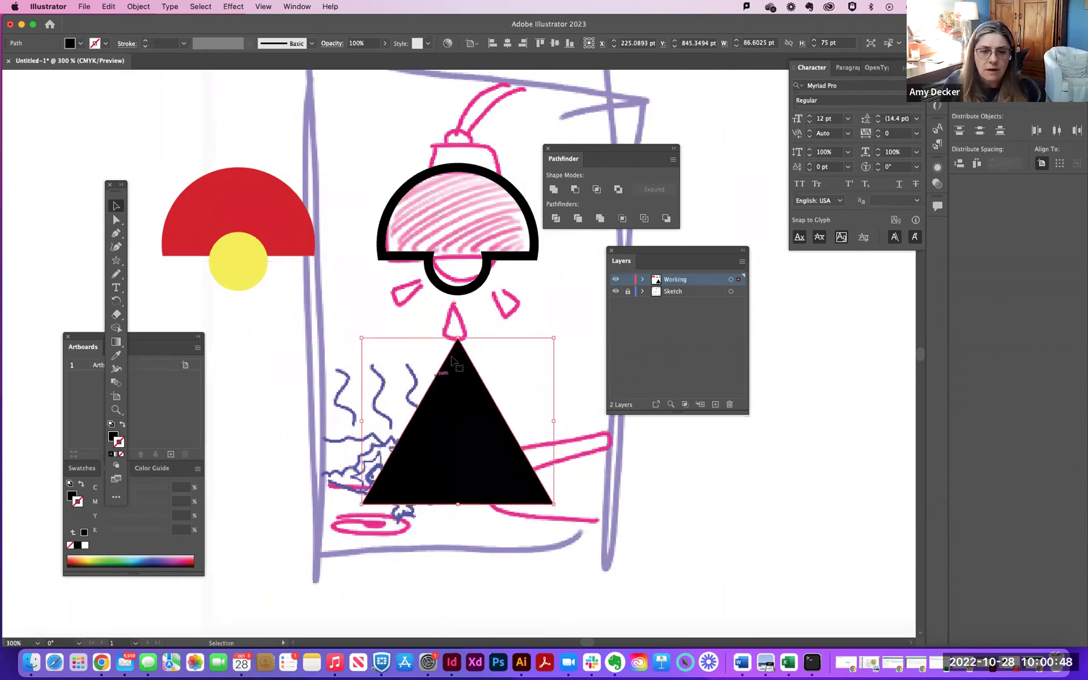
pyautogui.moveTo(459, 359); pyautogui.dragTo(457, 326)
pyautogui.moveTo(359, 472); pyautogui.dragTo(457, 387)
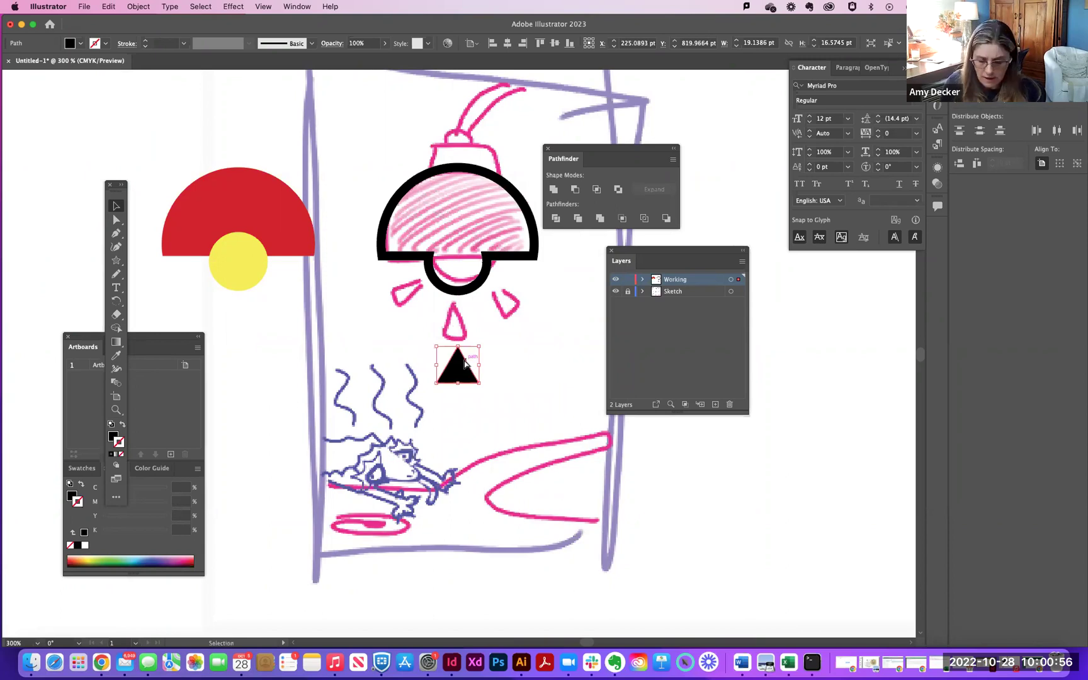
# Step: Fill the small triangle with green, about C 83, M 8, Y 100, K 1
pyautogui.press('super+equal')
pyautogui.press('super+equal')
pyautogui.press('super+equal')
pyautogui.press('super+equal')
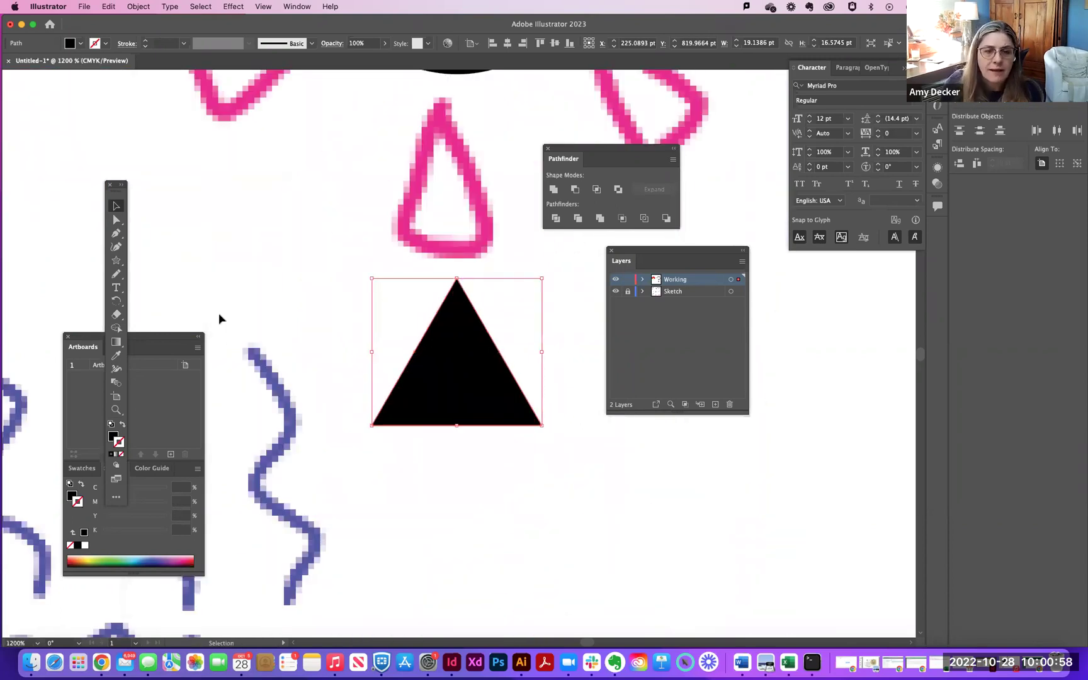
pyautogui.click(113, 437)
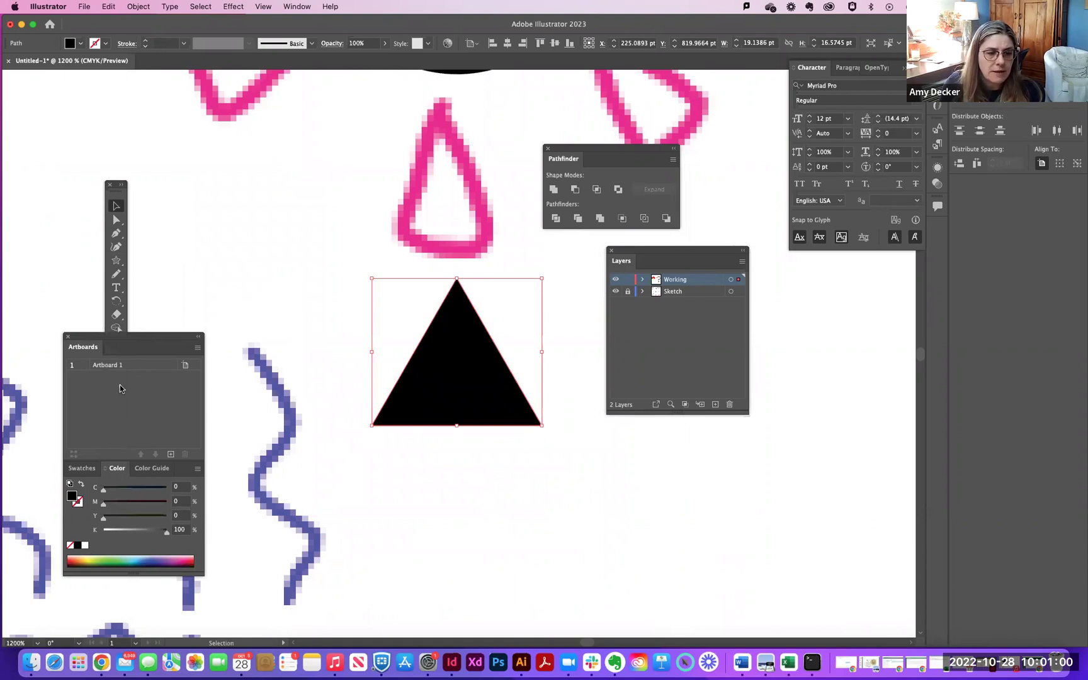
pyautogui.click(114, 560)
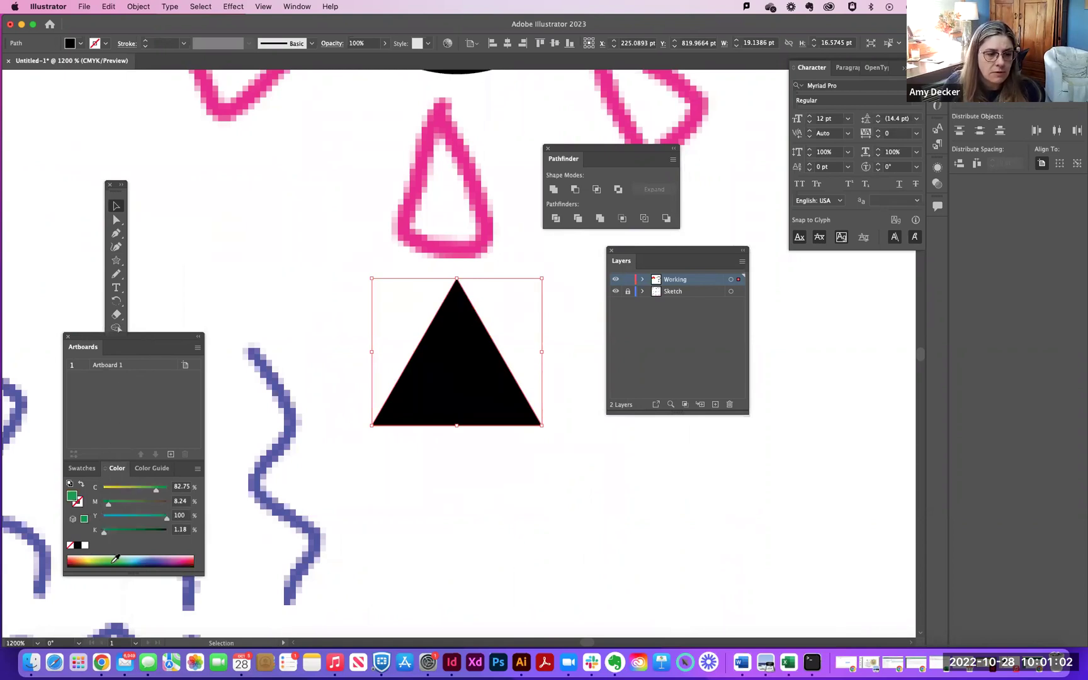
# Step: Round the green triangle's corners to a radius of about 1.24 pt
pyautogui.click(116, 219)
pyautogui.click(456, 279)
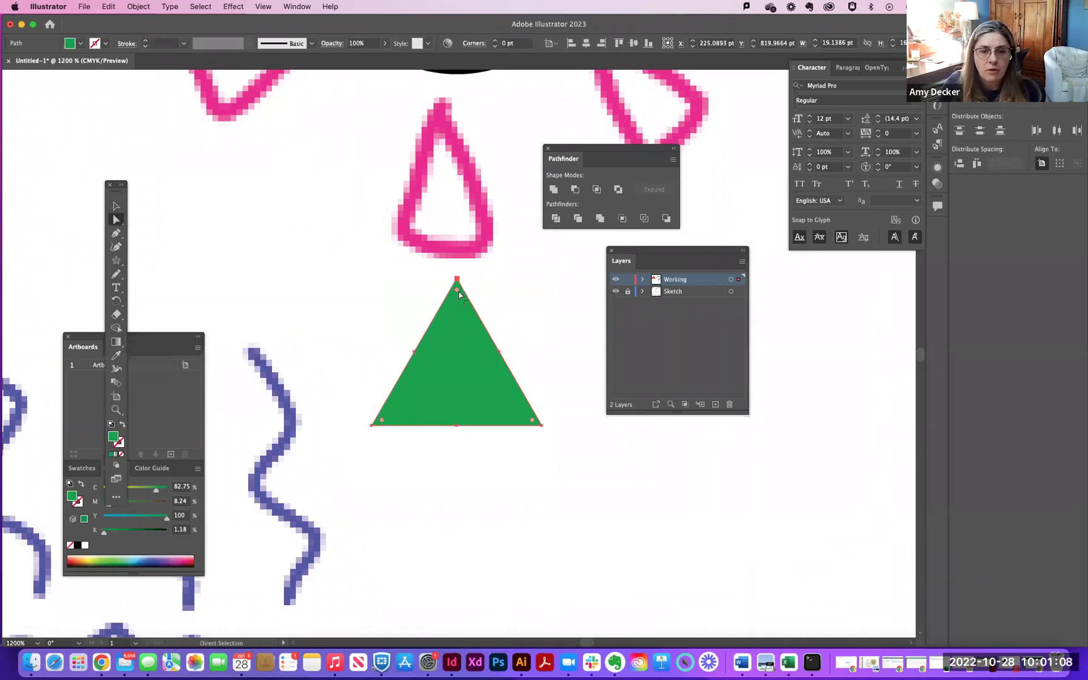
pyautogui.moveTo(456, 290); pyautogui.dragTo(458, 304)
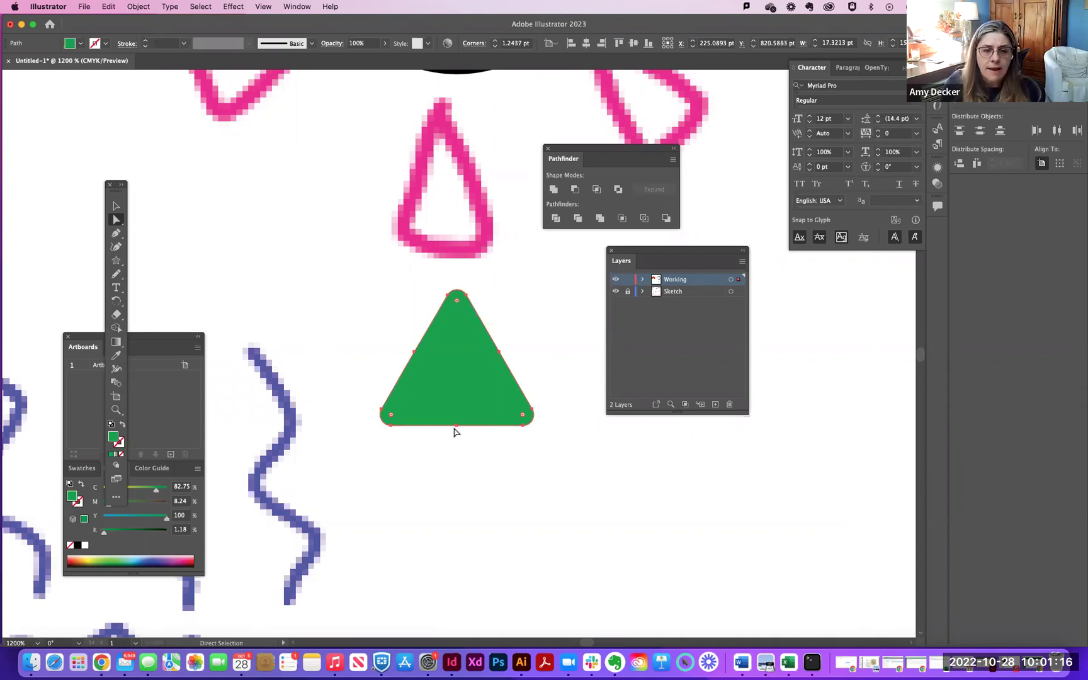
# Step: Pull the midpoint of the triangle's base downward and turn it into a smooth curve with the Anchor Point tool
pyautogui.moveTo(457, 426)
pyautogui.mouseDown()
pyautogui.moveTo(453, 435)
pyautogui.moveTo(457, 414)
pyautogui.moveTo(456, 457)
pyautogui.moveTo(460, 448)
pyautogui.mouseUp()
pyautogui.click(460, 420)
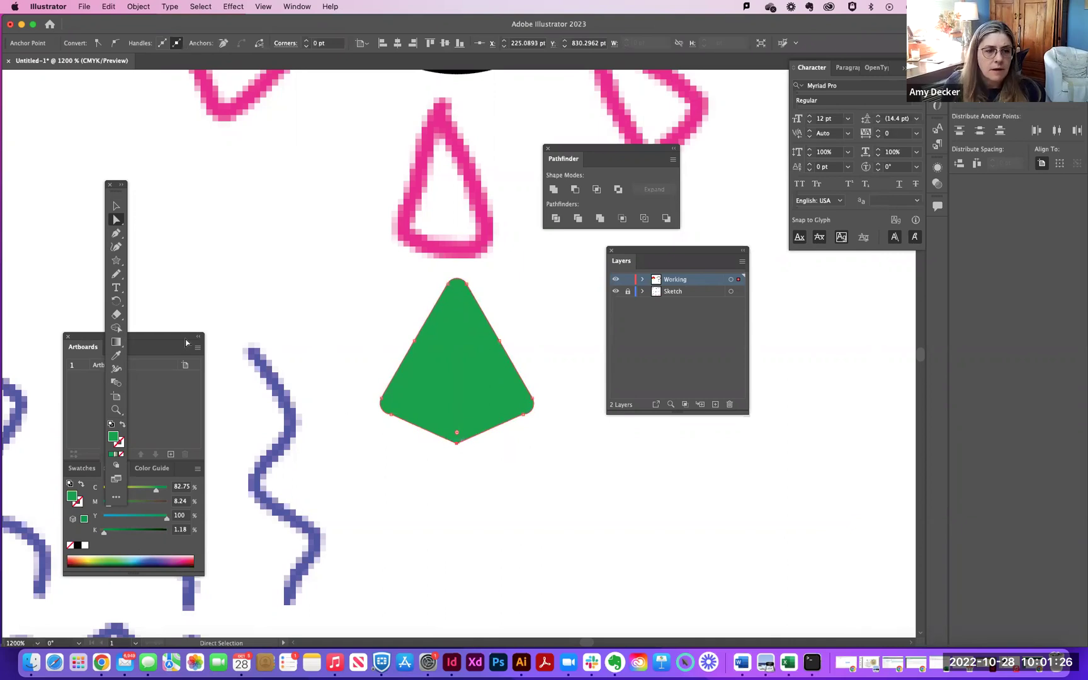
pyautogui.click(116, 234)
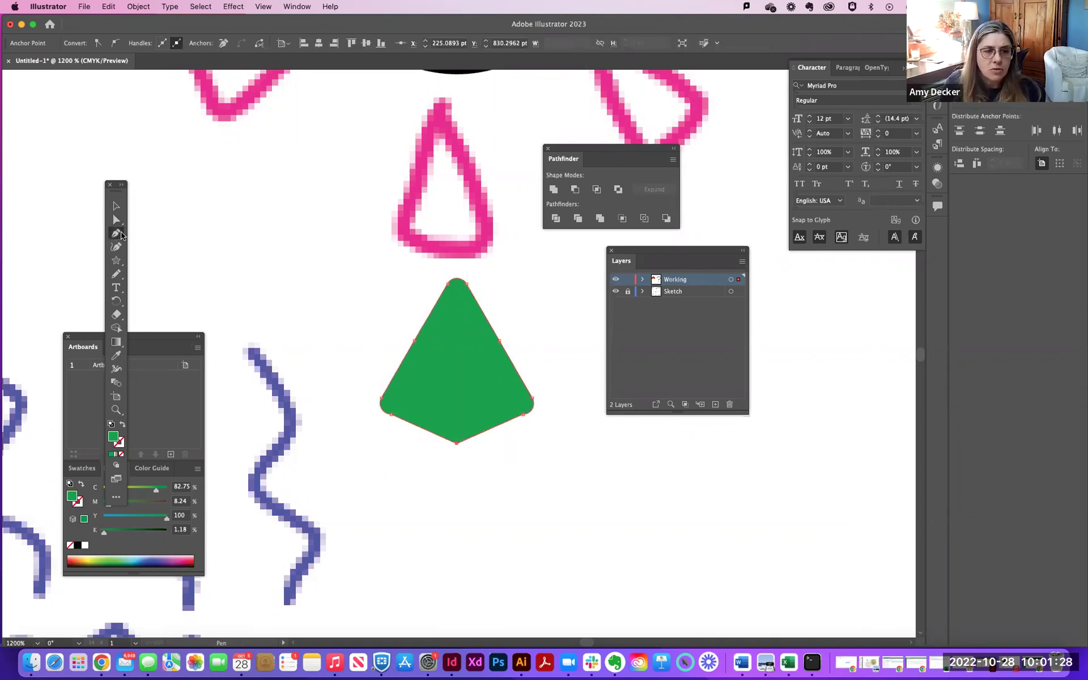
pyautogui.click(121, 233)
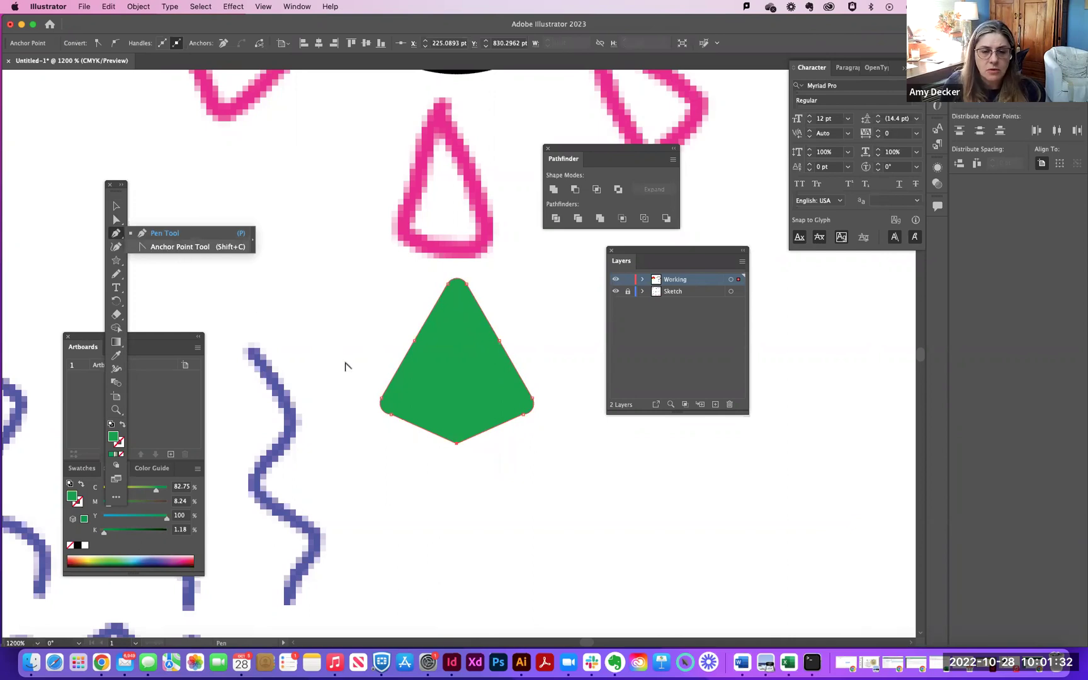
pyautogui.hotkey('shift', 'c')
pyautogui.moveTo(456, 444); pyautogui.dragTo(400, 444)
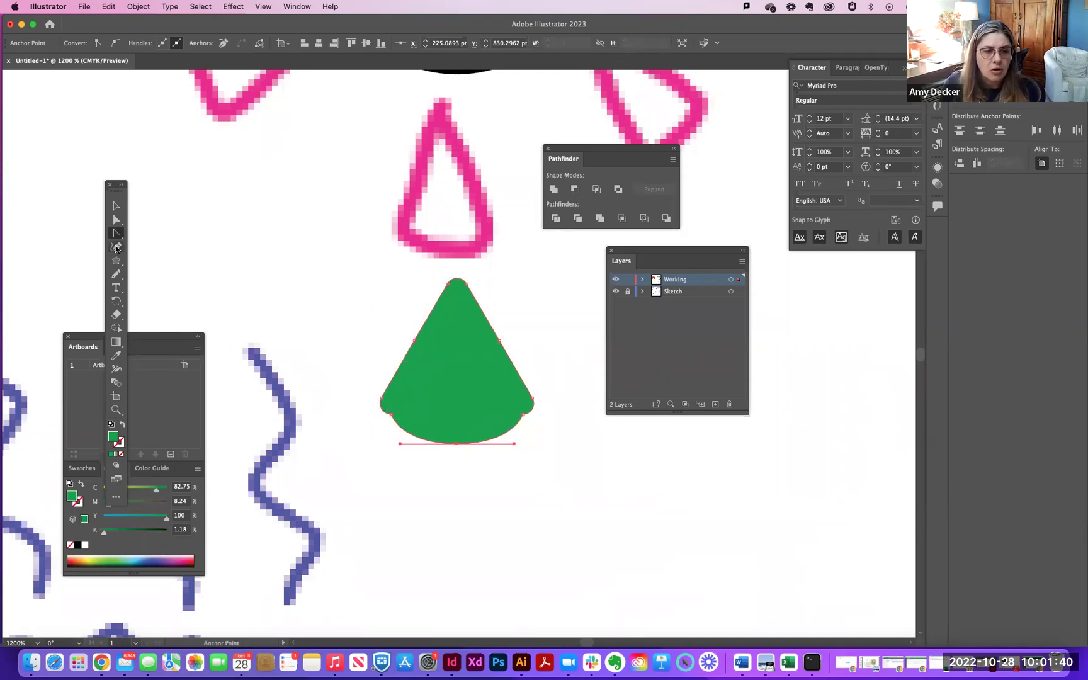
# Step: Delete the anchor point at each end of the curved base with the Pen tool to smooth the lower corners
pyautogui.click(115, 234)
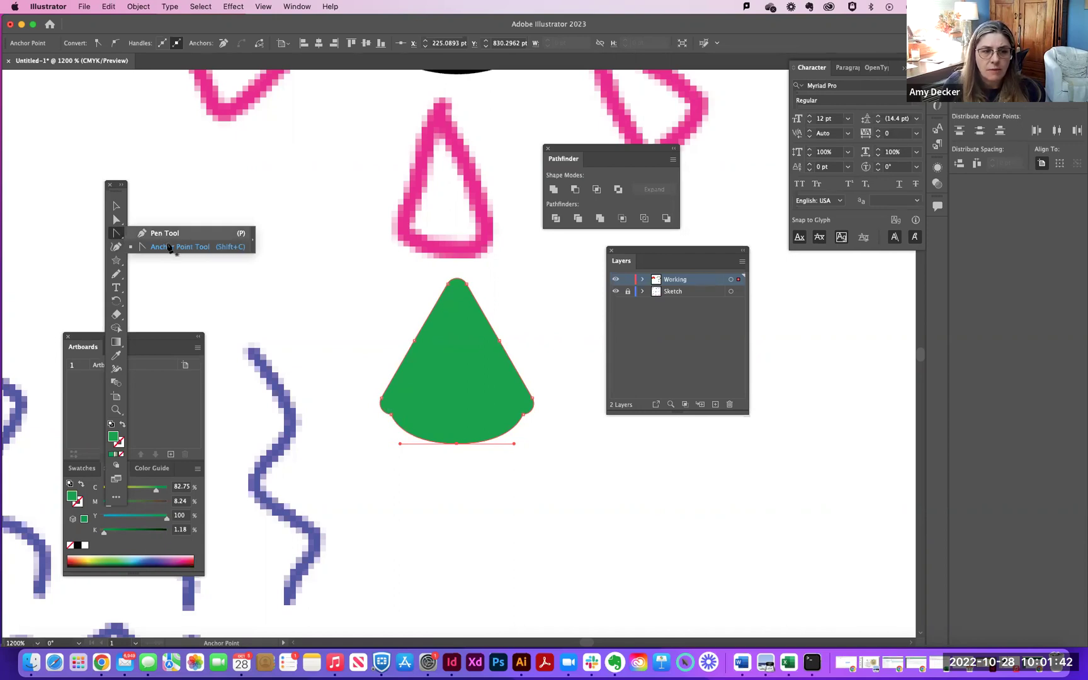
pyautogui.click(165, 233)
pyautogui.click(391, 415)
pyautogui.click(523, 415)
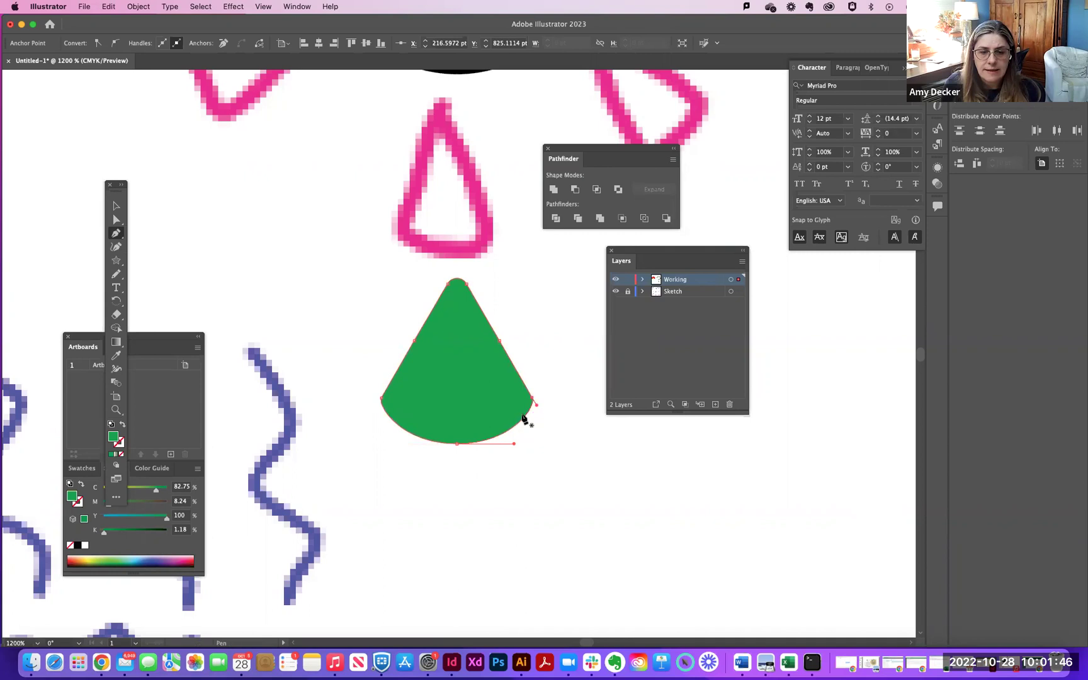
# Step: Move the green ray up onto the sketched middle ray below the bulb
pyautogui.click(117, 206)
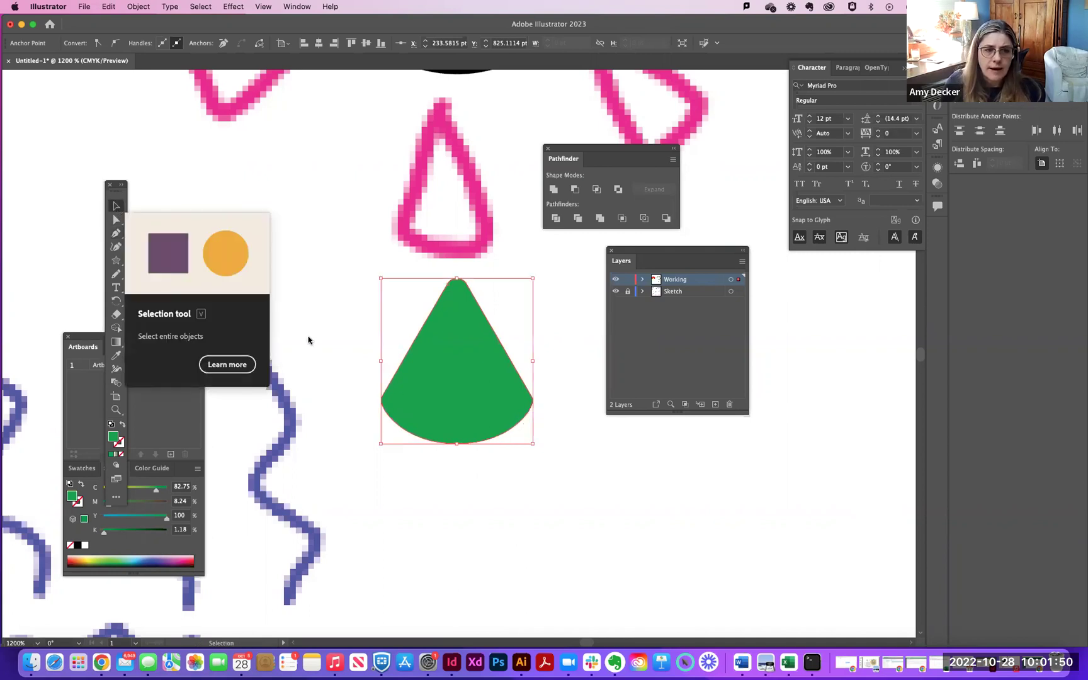
pyautogui.click(369, 402)
pyautogui.moveTo(480, 410); pyautogui.dragTo(473, 250)
pyautogui.press('super+minus')
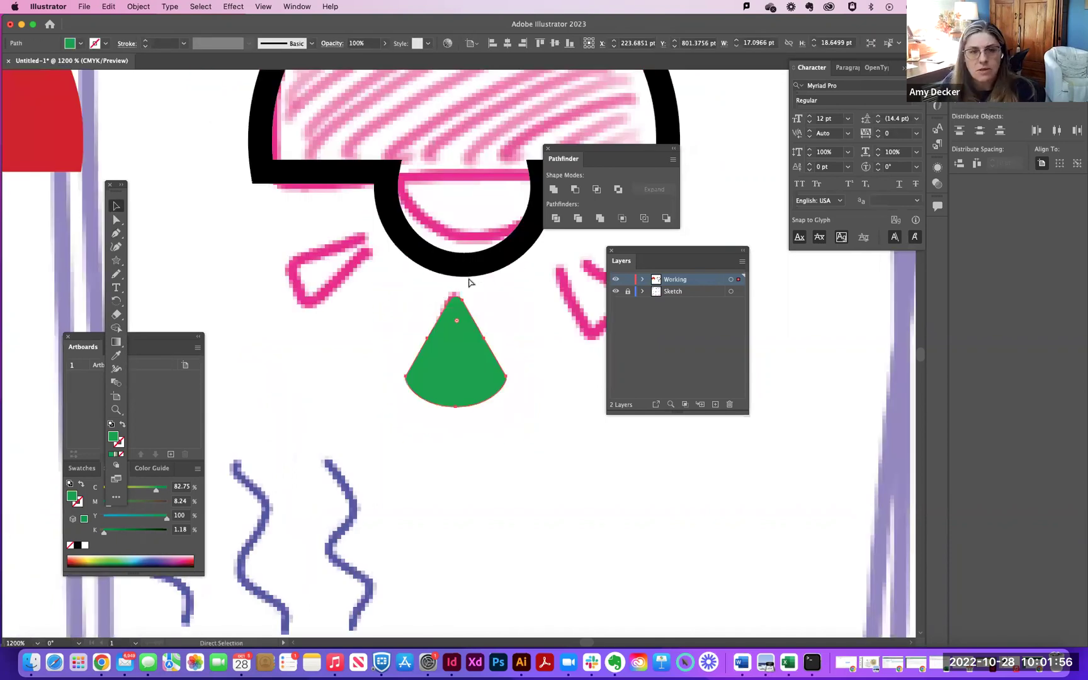
pyautogui.press('super+minus')
pyautogui.press('super+minus')
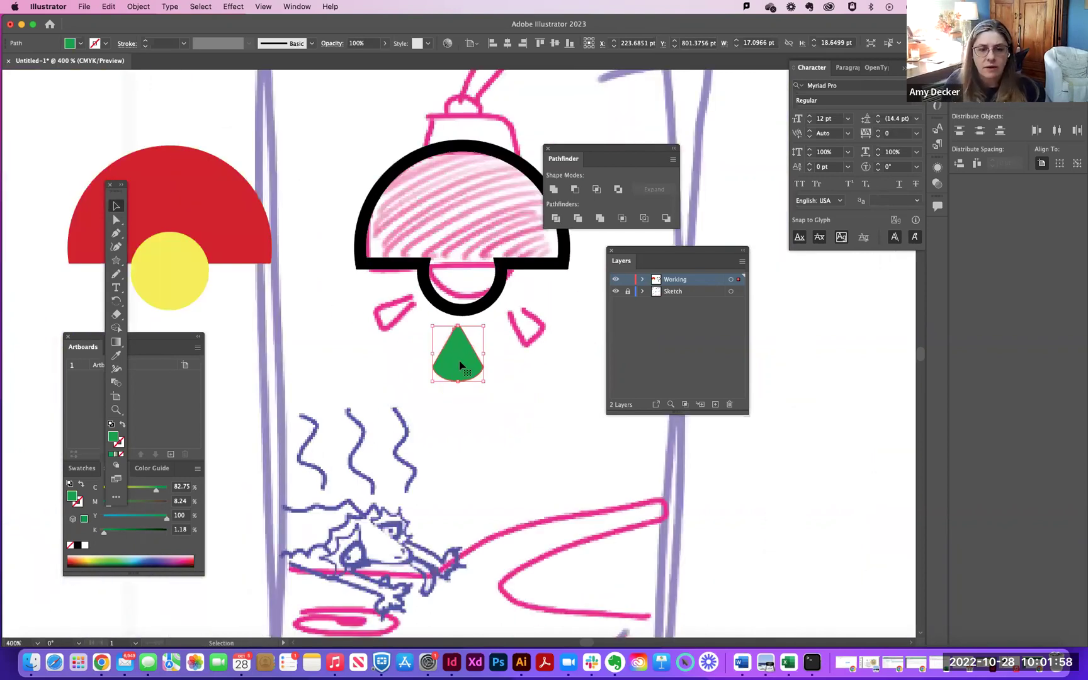
# Step: Scale the green ray down to about 13 by 15 pt and center it horizontally with the lamp outline
pyautogui.moveTo(485, 383); pyautogui.dragTo(478, 295)
pyautogui.keyDown('shift'); pyautogui.click(482, 308); pyautogui.keyUp('shift')
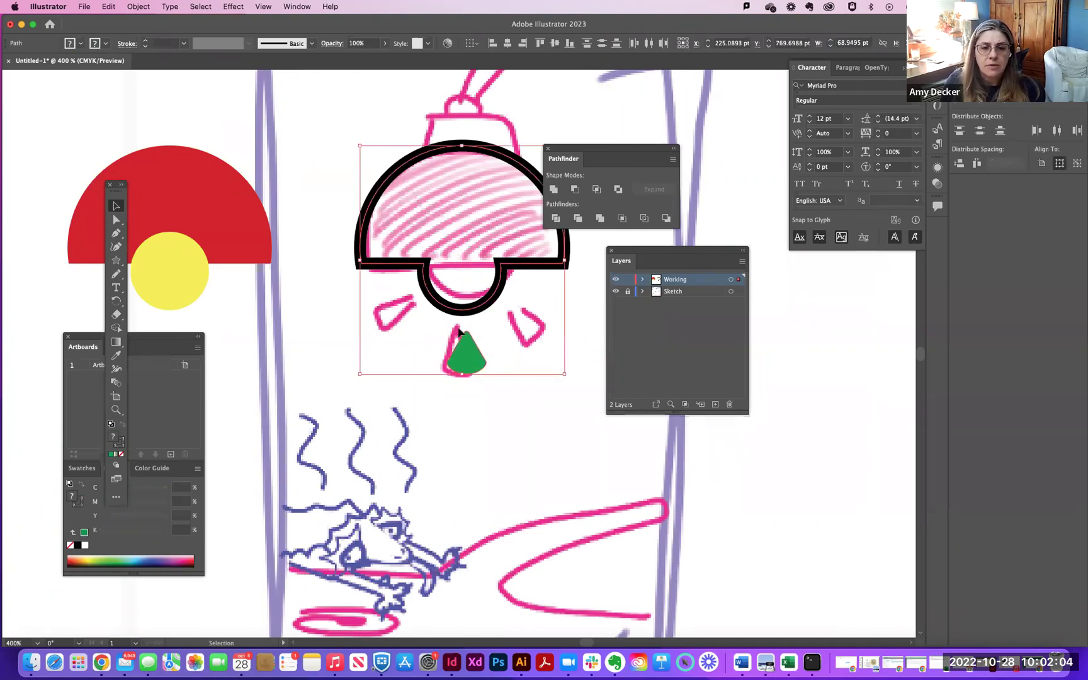
pyautogui.click(507, 45)
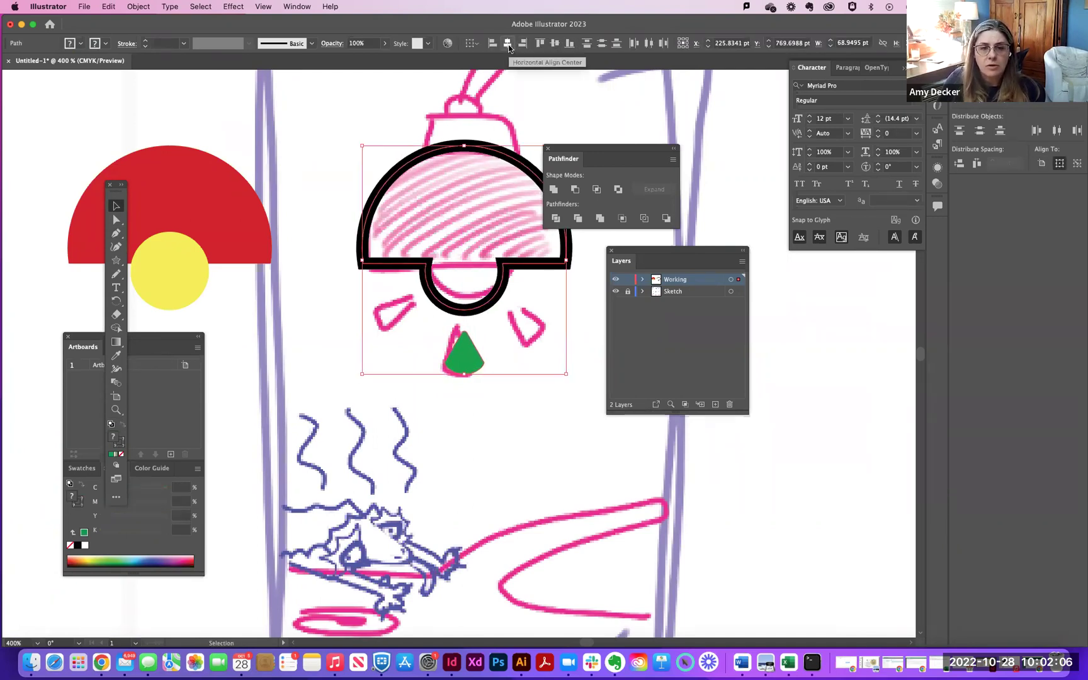
# Step: Duplicate the green ray twice, placing one copy on each side of the middle ray at the same height
pyautogui.click(480, 404)
pyautogui.moveTo(464, 357); pyautogui.dragTo(404, 358)
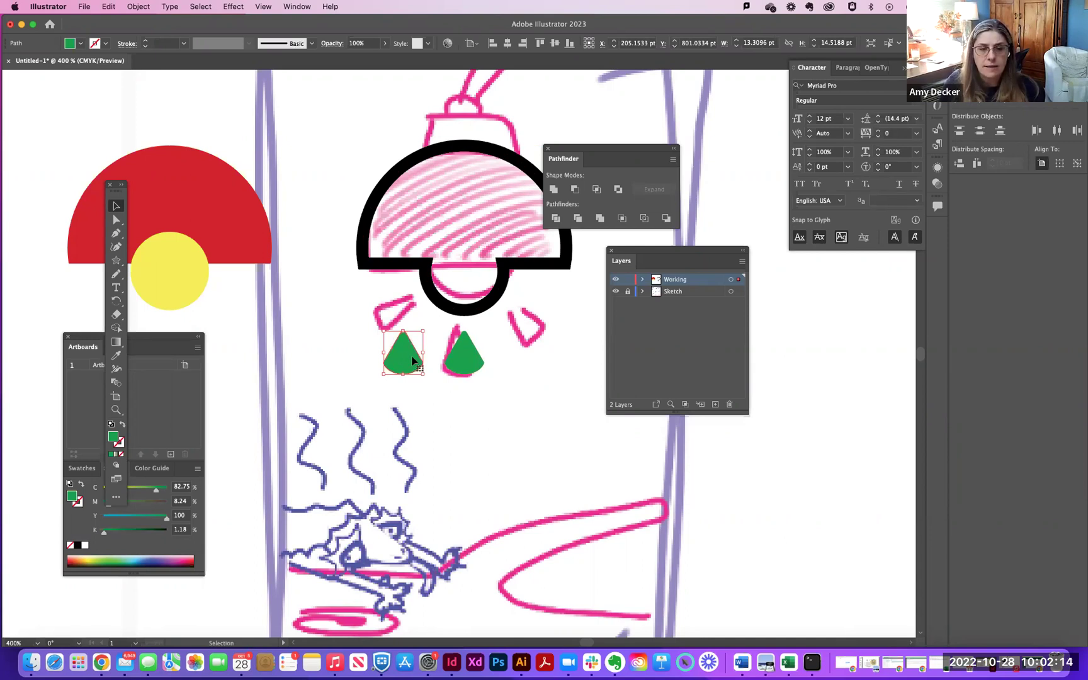
pyautogui.moveTo(406, 359); pyautogui.dragTo(538, 368)
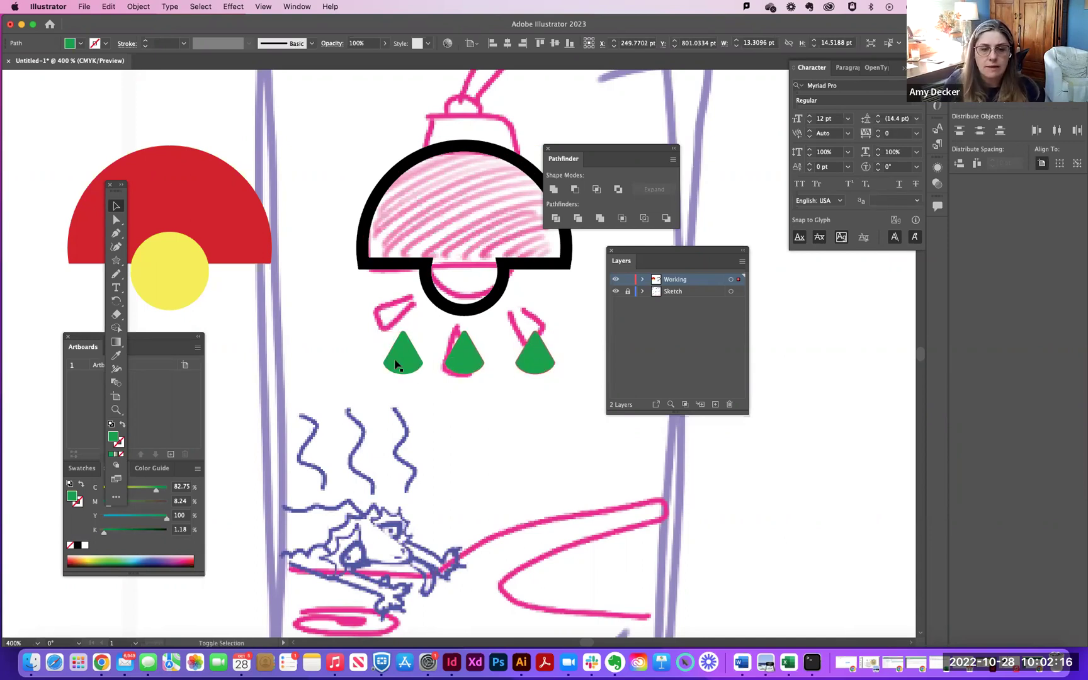
# Step: Rotate the two outer green rays toward the bulb and fit them over the sketched side rays
pyautogui.moveTo(403, 376); pyautogui.dragTo(394, 322)
pyautogui.moveTo(535, 361); pyautogui.dragTo(528, 328)
pyautogui.moveTo(393, 322); pyautogui.dragTo(392, 321)
pyautogui.click(471, 367)
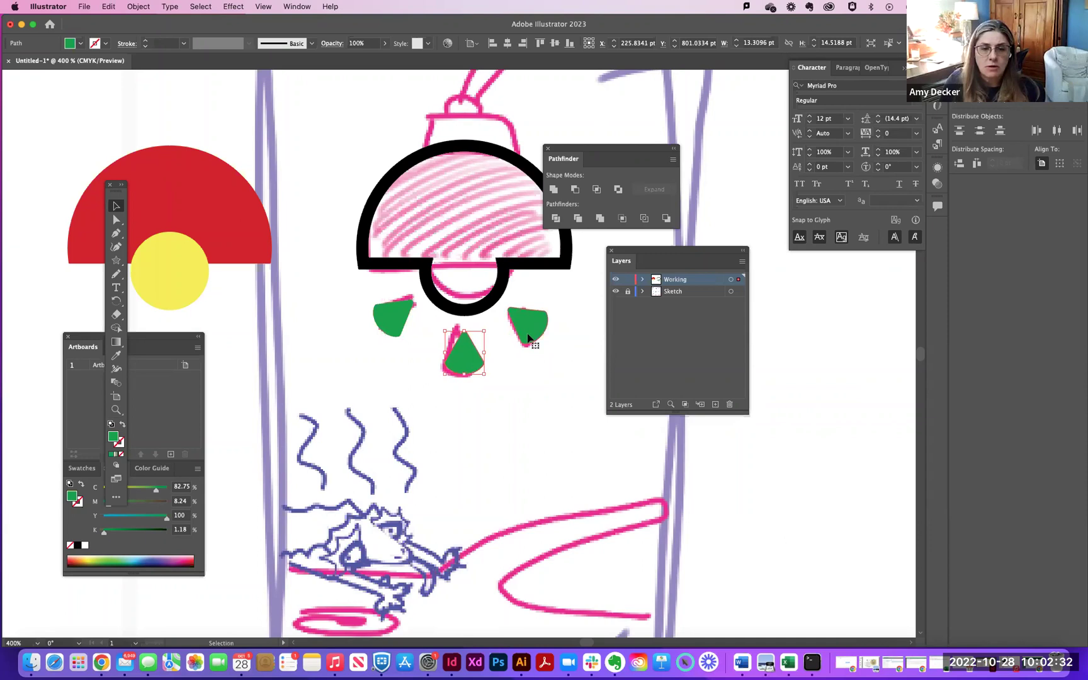
pyautogui.click(499, 379)
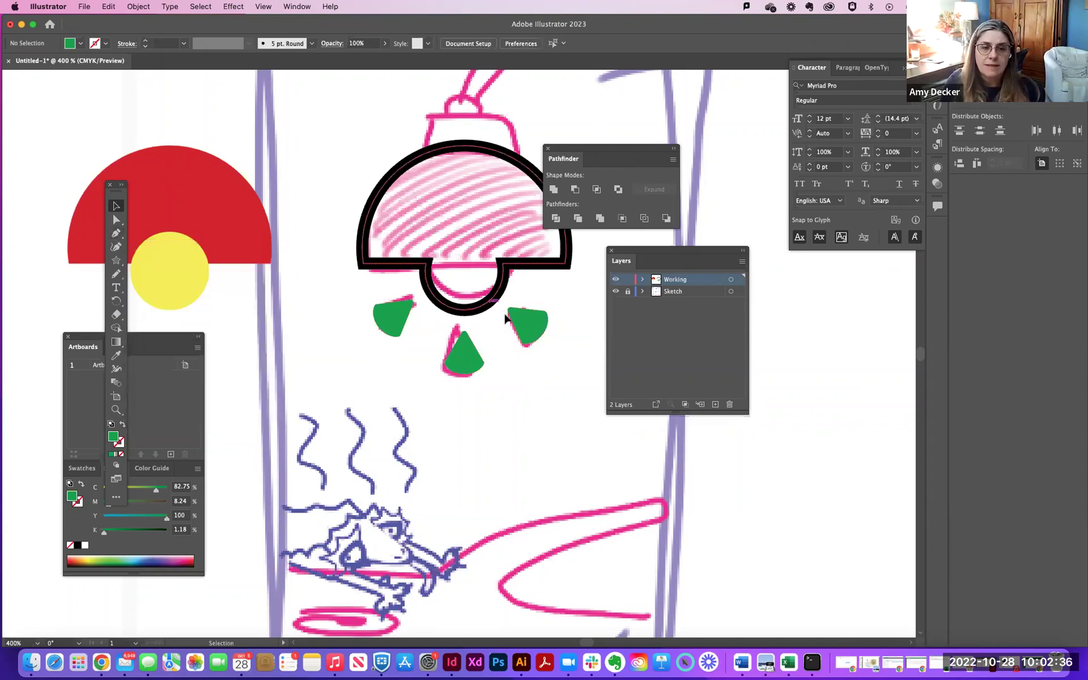
# Step: Draw a rectangle about 34 by 19 pt over the lamp's sketched neck and round its corners to about 8.2 pt
pyautogui.press('space')
pyautogui.moveTo(468, 389); pyautogui.dragTo(454, 478)
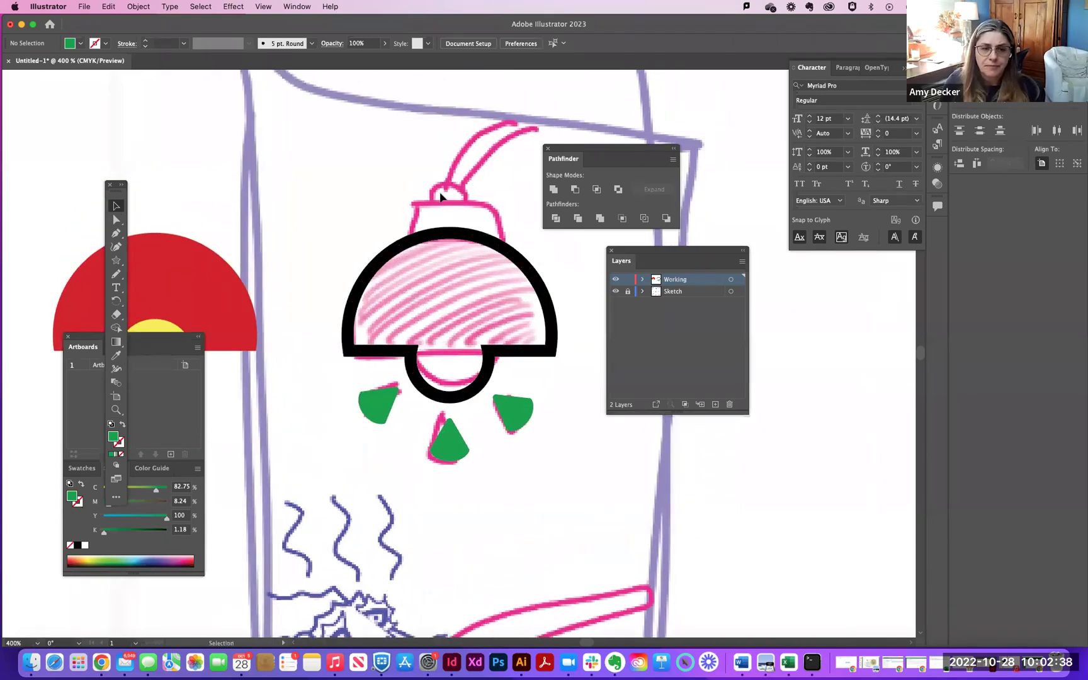
pyautogui.moveTo(118, 264); pyautogui.dragTo(154, 264)
pyautogui.click(154, 261)
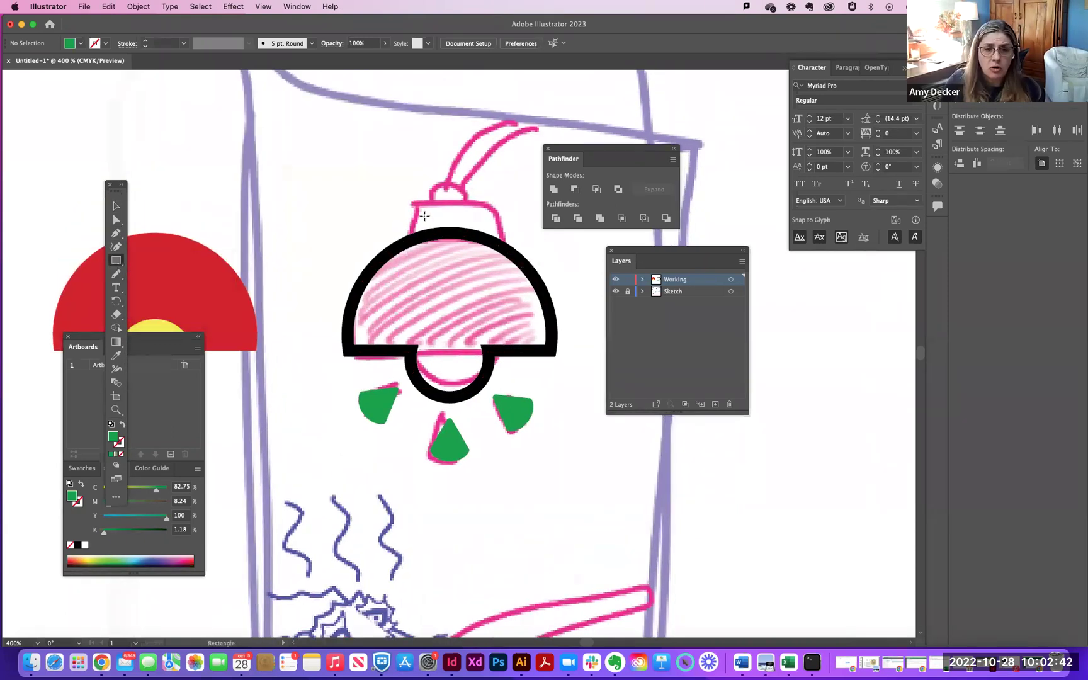
pyautogui.moveTo(399, 202); pyautogui.dragTo(500, 259)
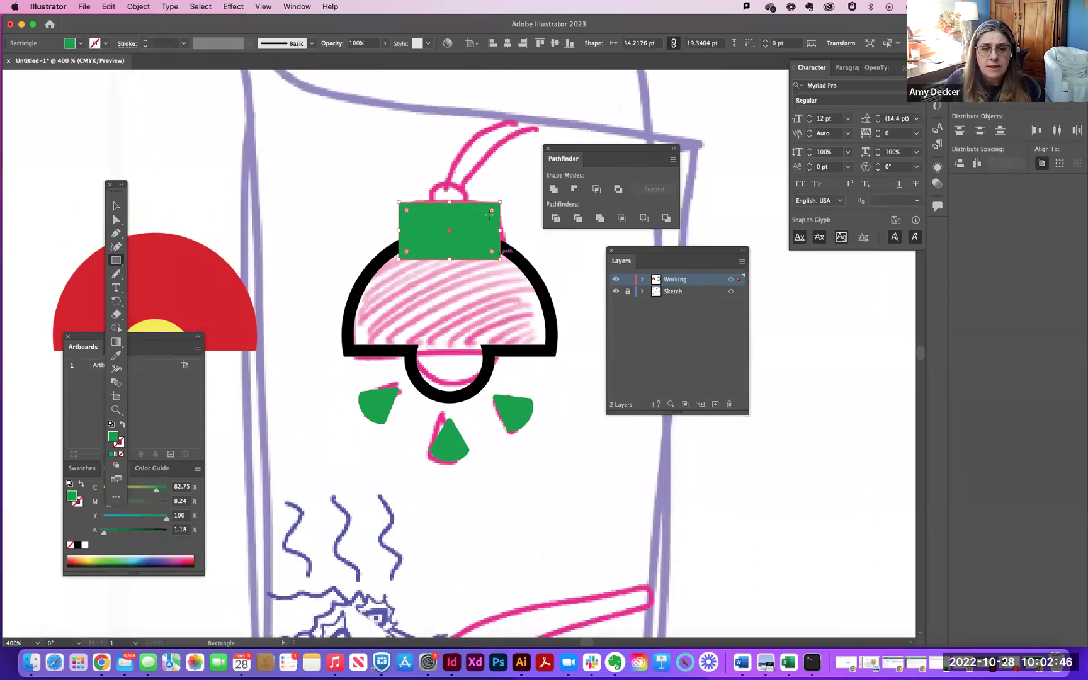
pyautogui.moveTo(485, 214); pyautogui.dragTo(469, 225)
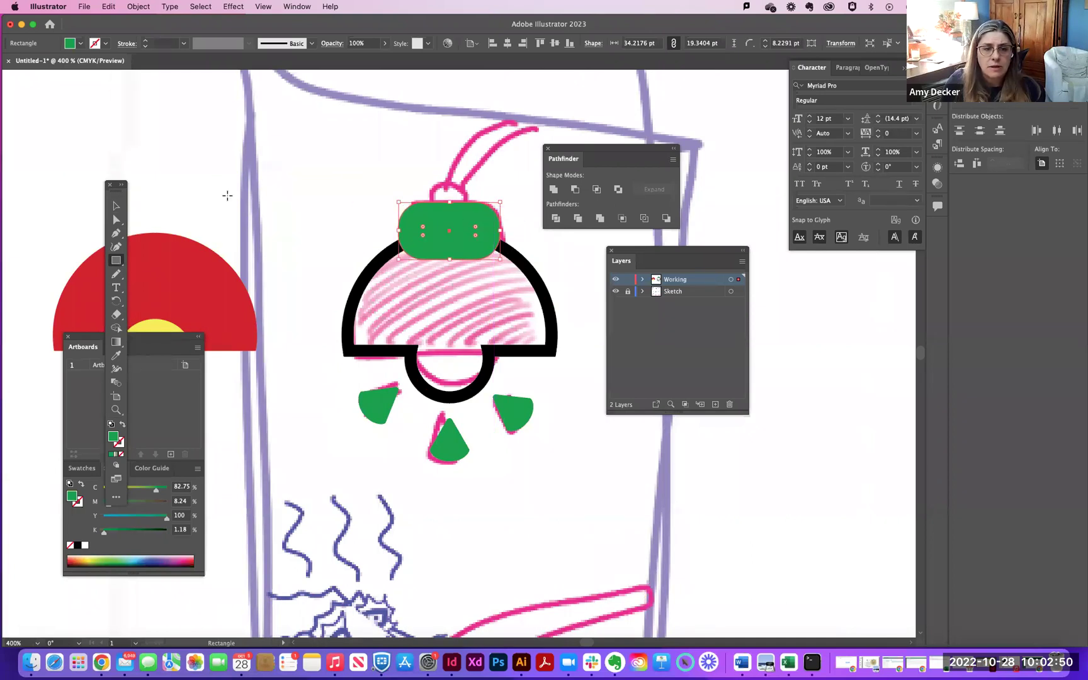
# Step: Unite the rounded rectangle with the lamp outline and swap fill and stroke to leave a green outline without fill
pyautogui.click(116, 206)
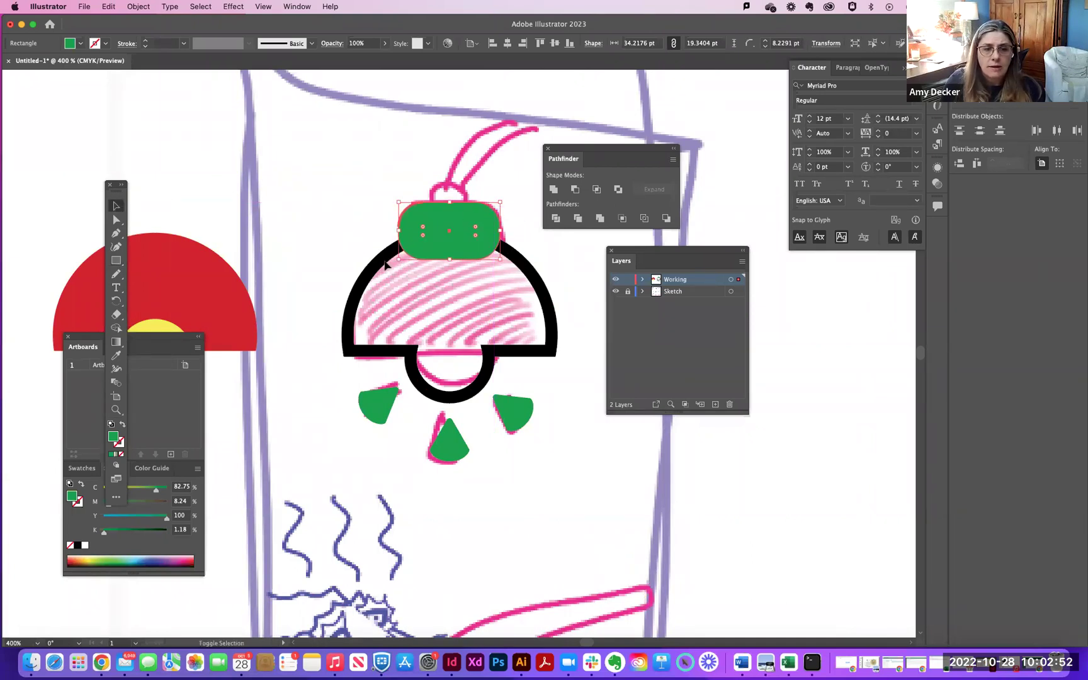
pyautogui.click(281, 213)
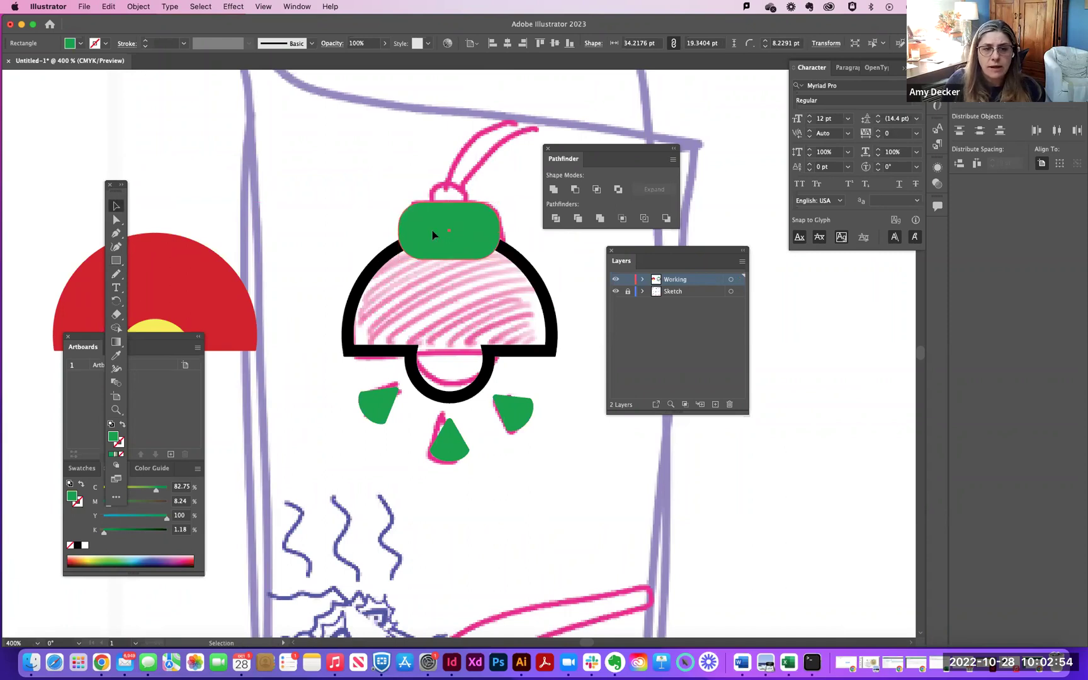
pyautogui.click(438, 241)
pyautogui.keyDown('shift'); pyautogui.click(386, 262); pyautogui.keyUp('shift')
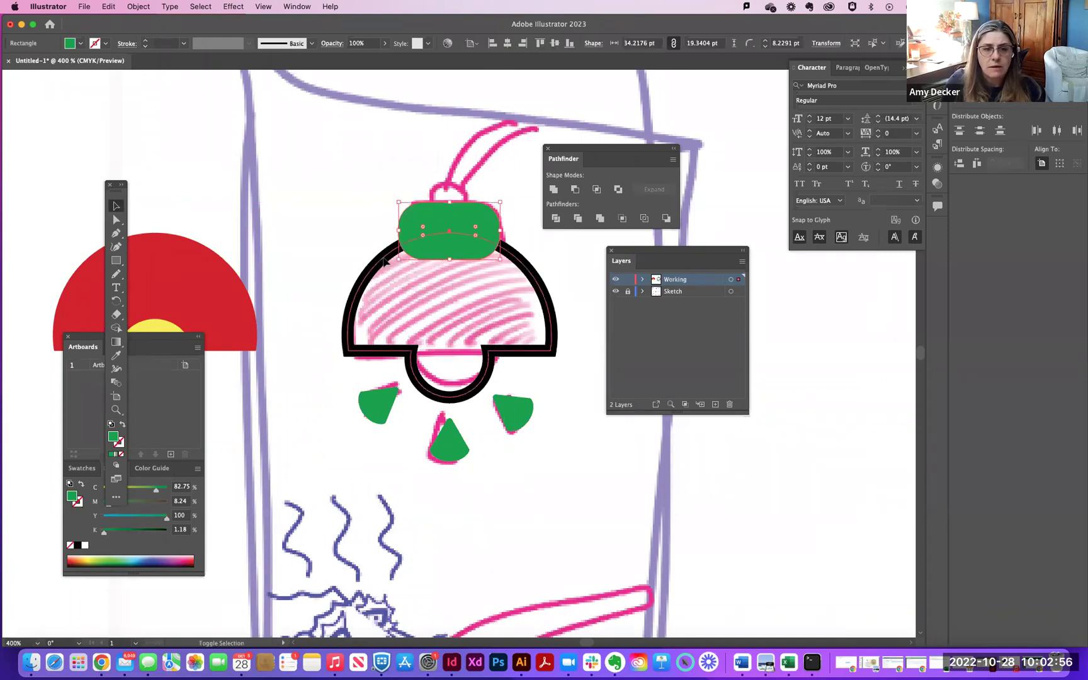
pyautogui.click(554, 190)
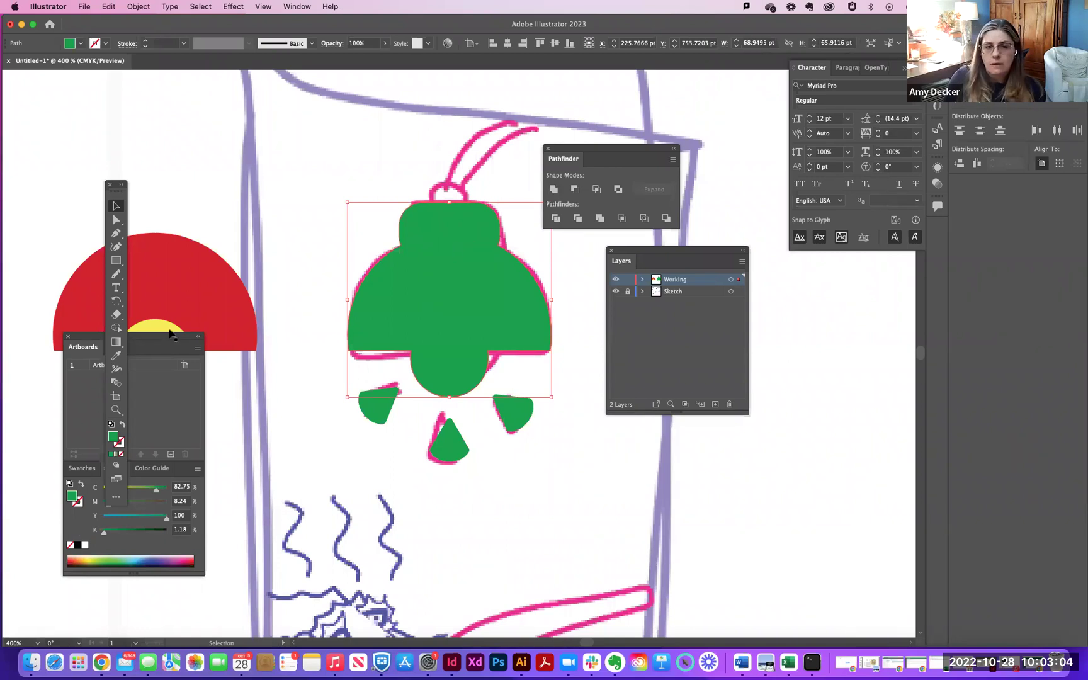
pyautogui.click(122, 424)
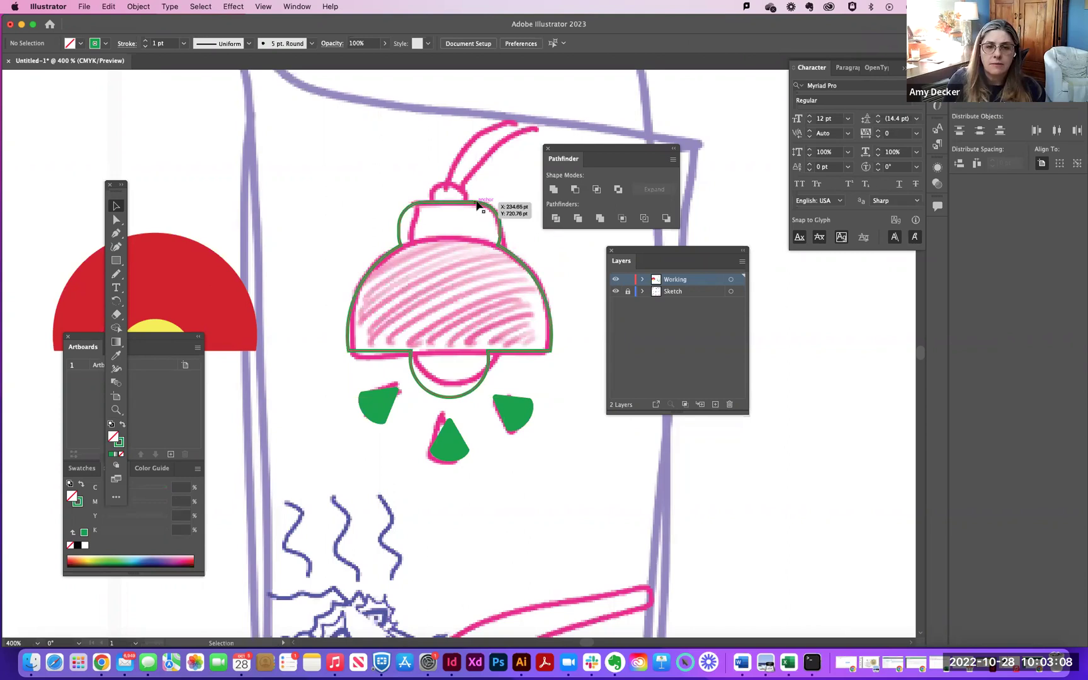
# Step: Draw a circle about 10.5 pt in diameter over the sketched knob on top of the lamp's neck
pyautogui.click(115, 260)
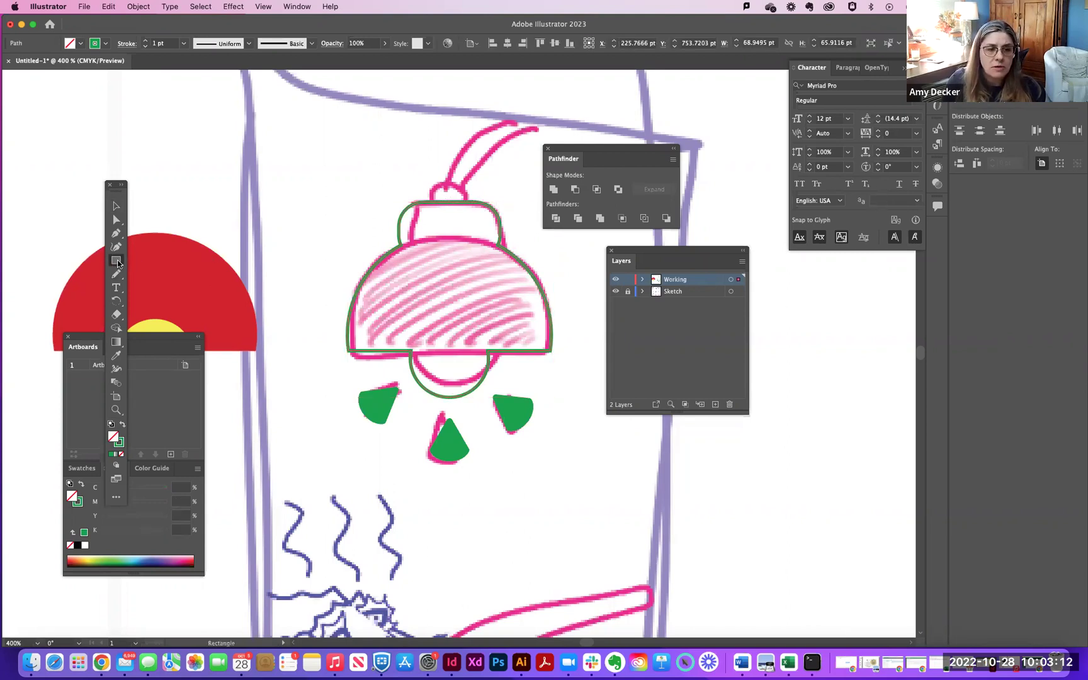
pyautogui.click(118, 263)
pyautogui.click(153, 275)
pyautogui.moveTo(436, 182); pyautogui.dragTo(469, 214)
pyautogui.press('v')
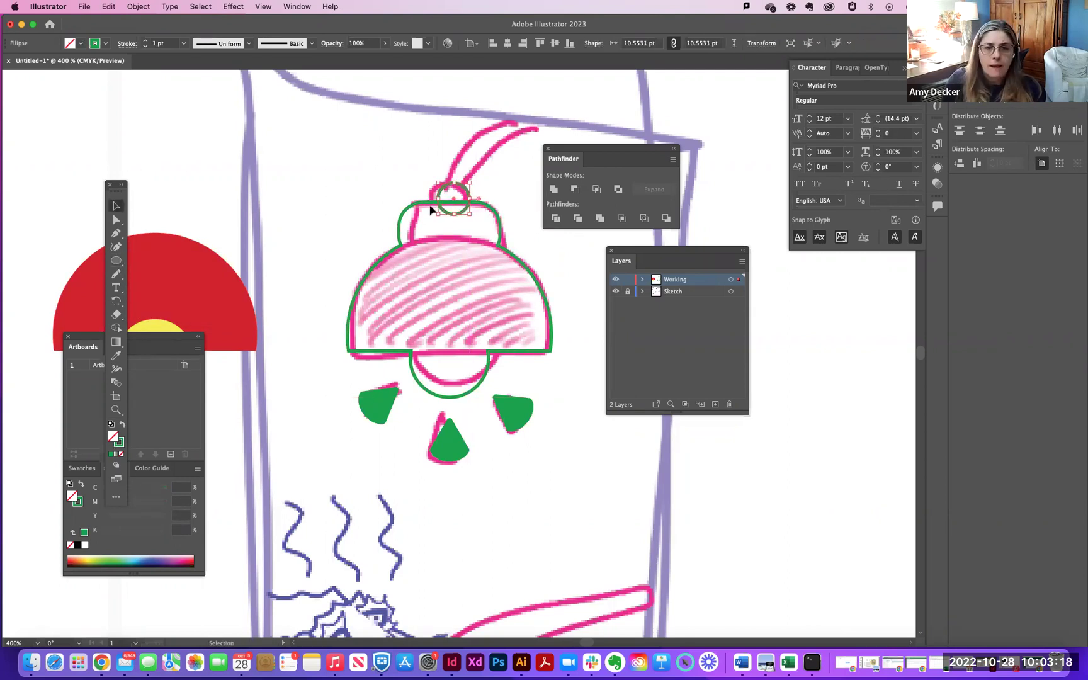
# Step: Center the knob circle horizontally with the lamp outline and unite the two shapes
pyautogui.keyDown('shift'); pyautogui.click(426, 206); pyautogui.keyUp('shift')
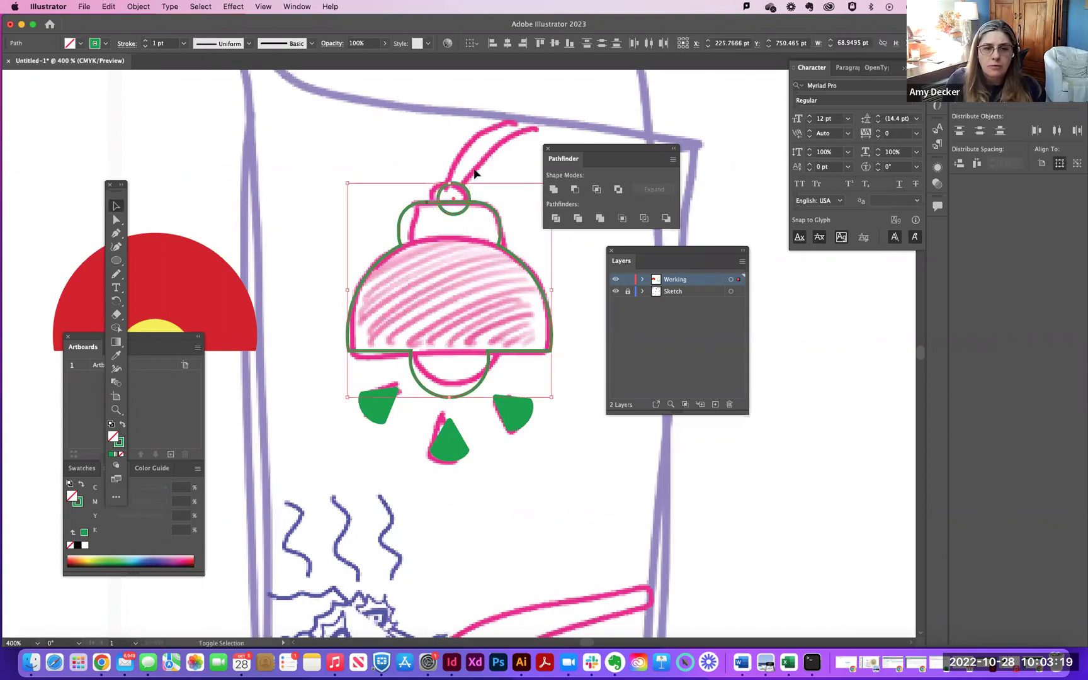
pyautogui.click(508, 44)
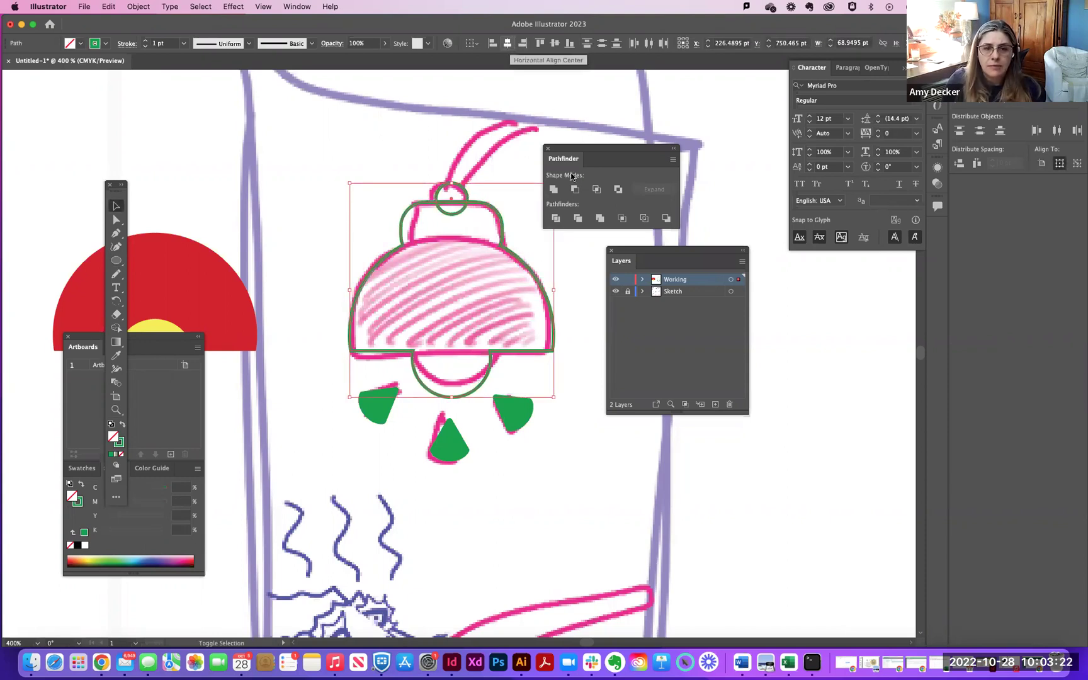
pyautogui.click(553, 190)
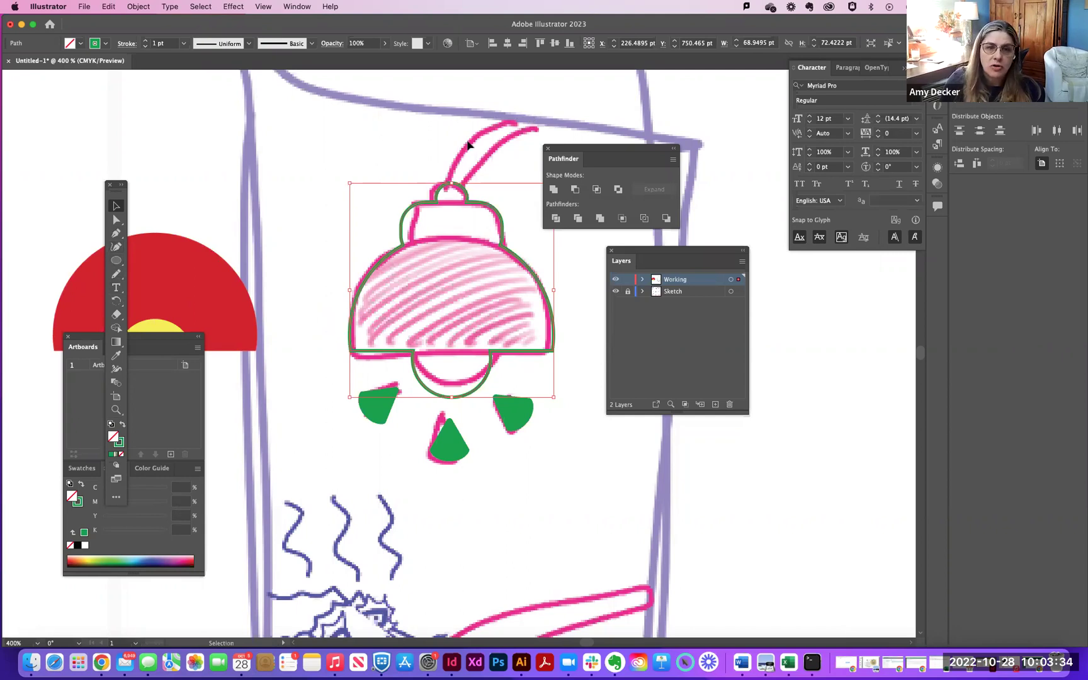
# Step: Trace the lamp's curved cord as a closed shape with the Pen tool, starting and ending at the knob
pyautogui.click(116, 234)
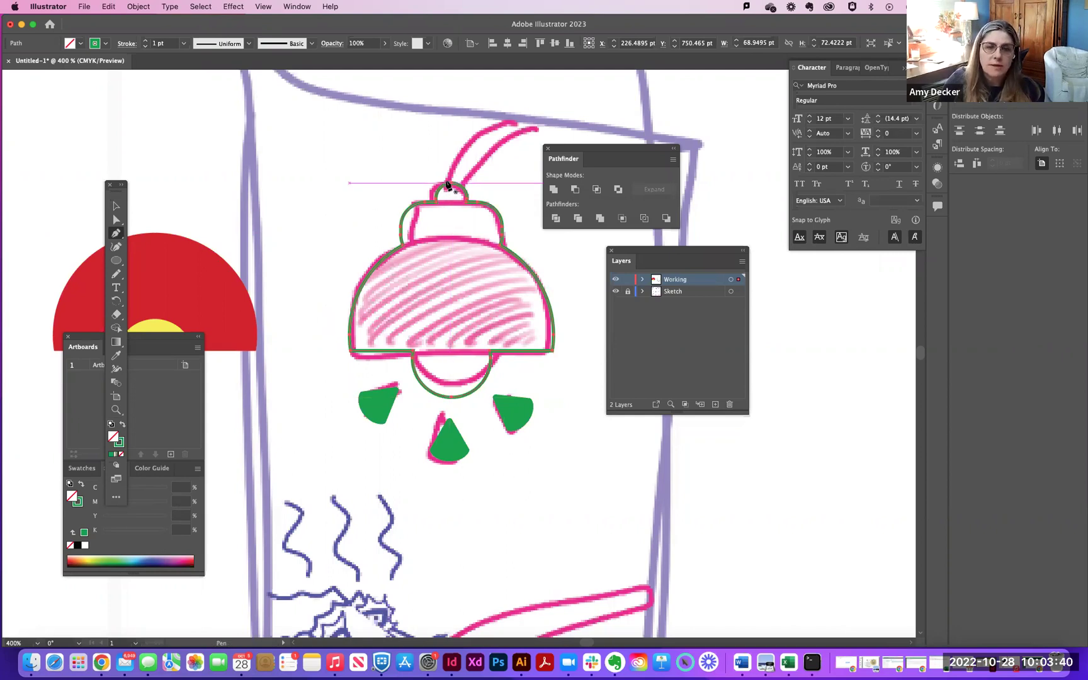
pyautogui.moveTo(447, 183); pyautogui.dragTo(458, 153)
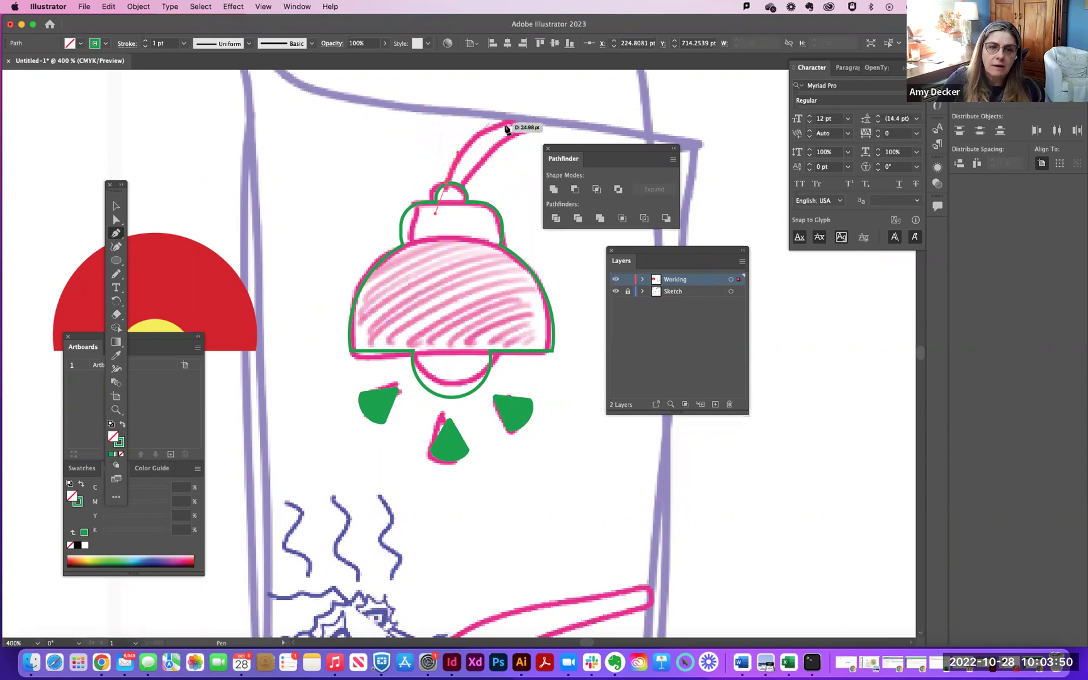
pyautogui.moveTo(512, 123)
pyautogui.mouseDown()
pyautogui.moveTo(548, 120)
pyautogui.moveTo(549, 131)
pyautogui.moveTo(555, 116)
pyautogui.mouseUp()
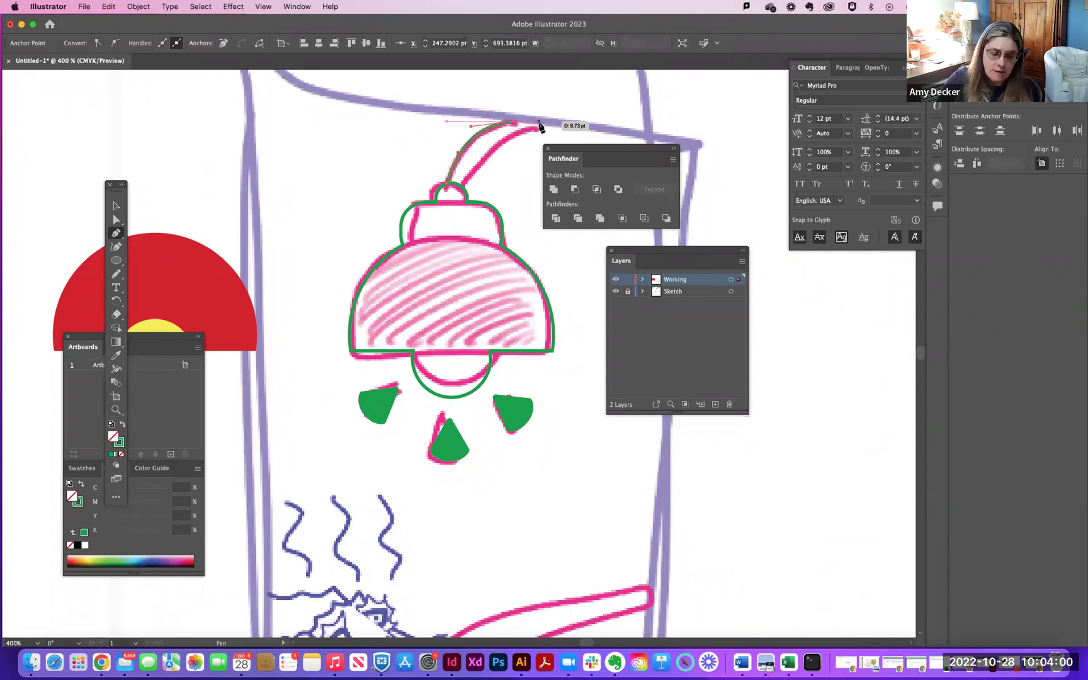
pyautogui.click(541, 121)
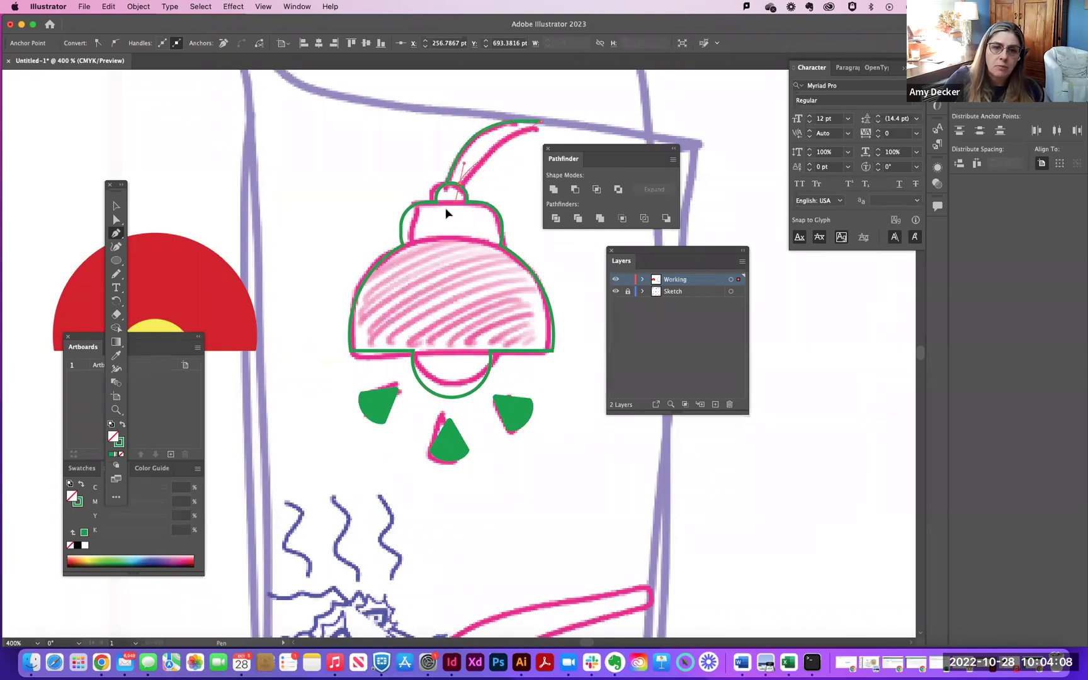
pyautogui.moveTo(432, 232); pyautogui.dragTo(442, 238)
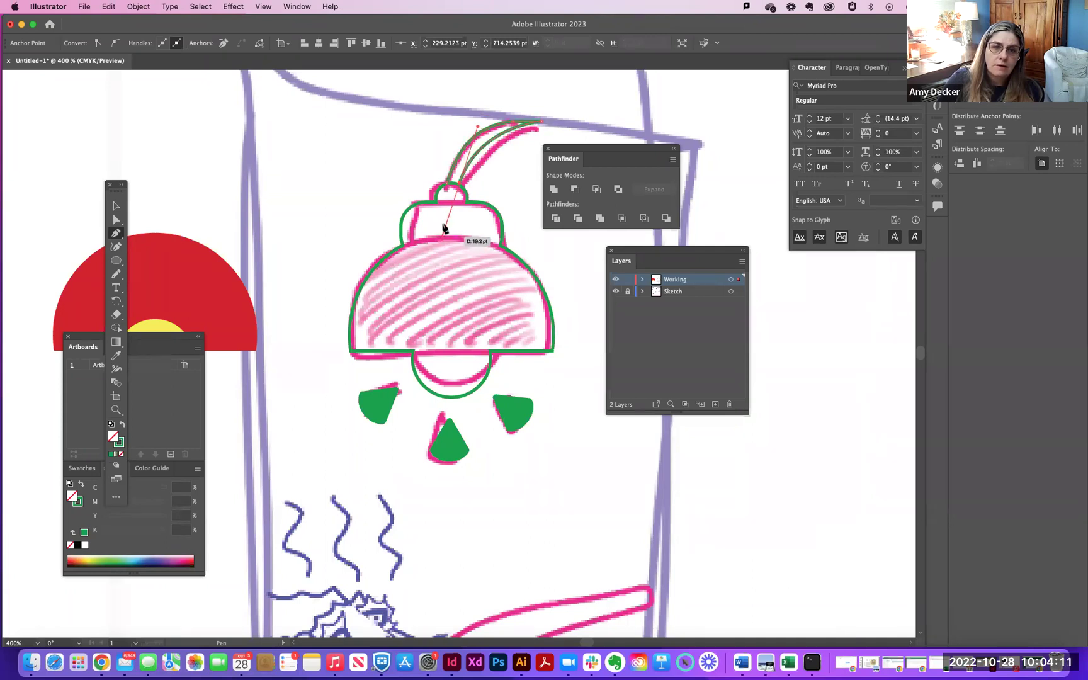
pyautogui.click(460, 183)
pyautogui.click(446, 184)
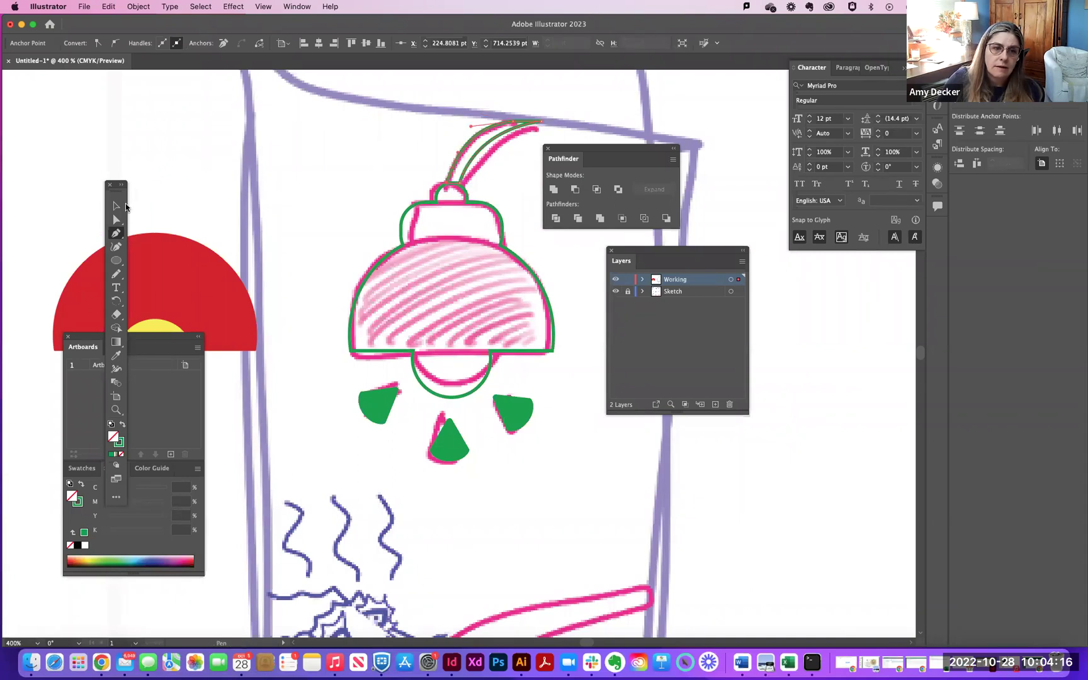
pyautogui.click(114, 209)
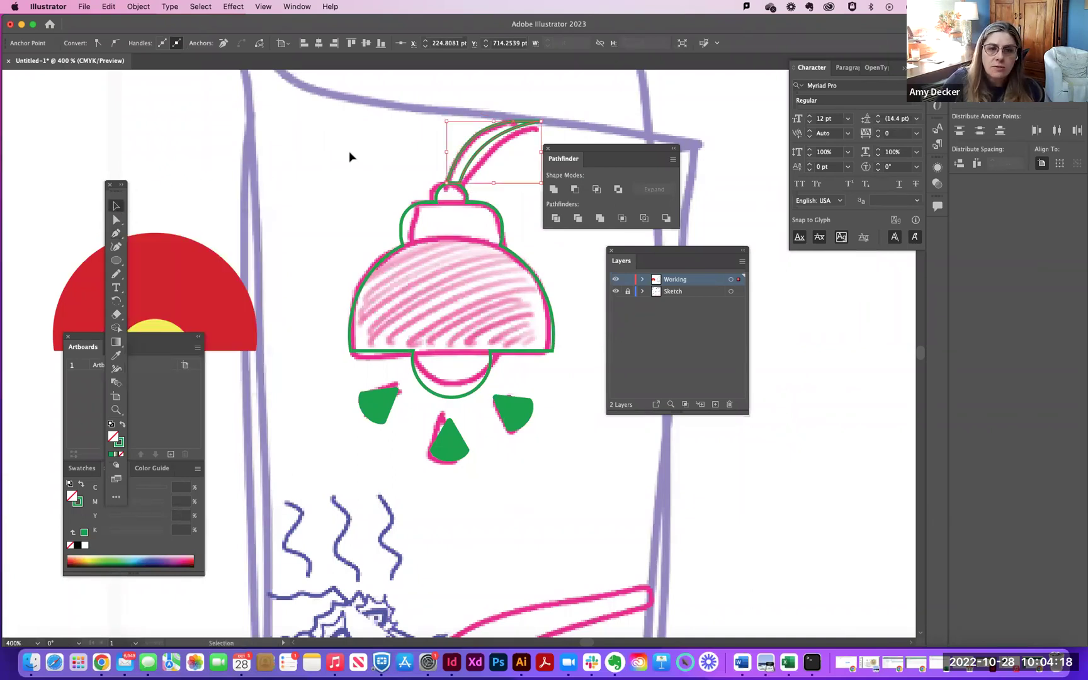
pyautogui.click(437, 146)
# Step: Uncover the cord by moving the Pathfinder panel aside, and select the cord shape at 1200% zoom
pyautogui.press('super+equal')
pyautogui.press('super+equal')
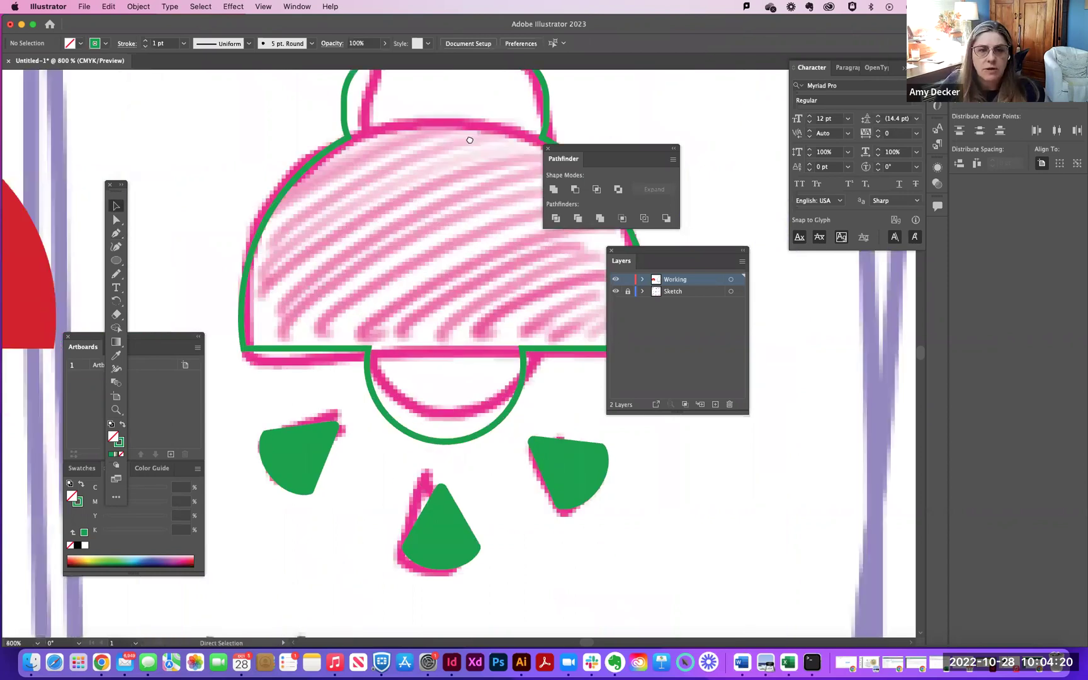
pyautogui.press('super+equal')
pyautogui.moveTo(447, 108); pyautogui.dragTo(399, 467)
pyautogui.moveTo(413, 126); pyautogui.dragTo(357, 316)
pyautogui.moveTo(582, 148); pyautogui.dragTo(665, 129)
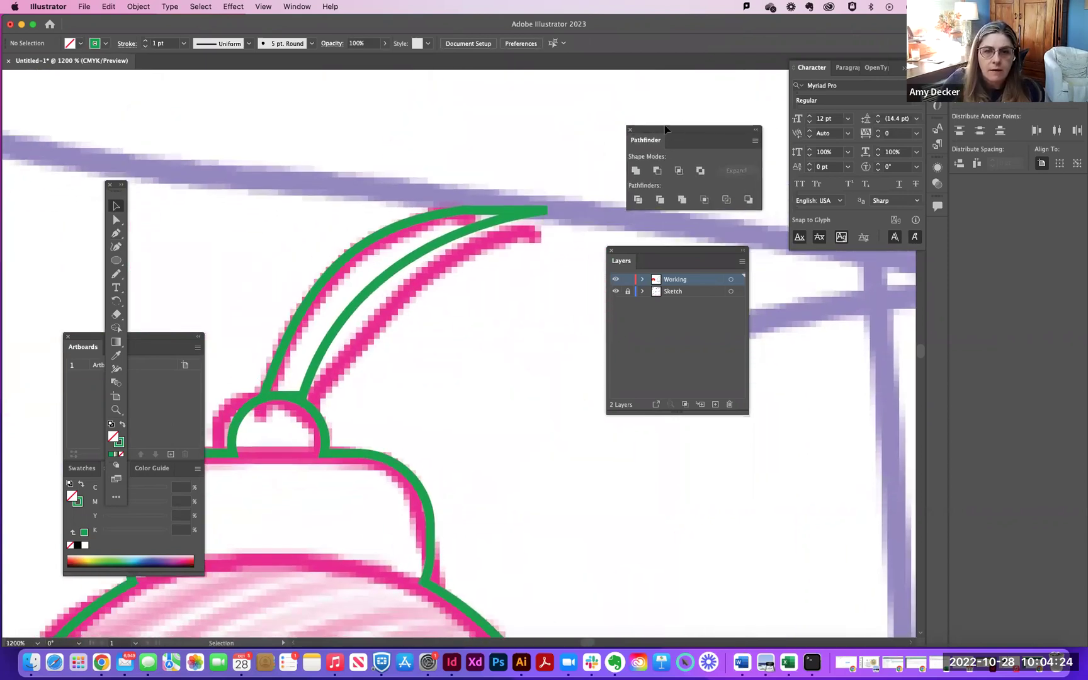
pyautogui.click(473, 214)
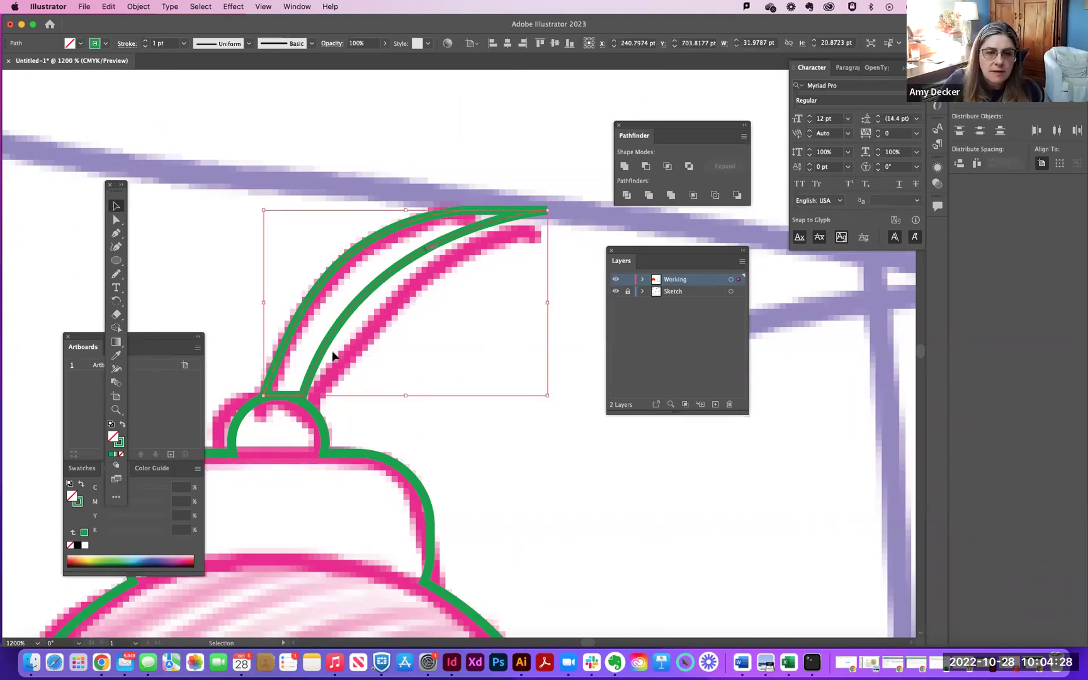
# Step: Try to shift the anchor point at the lower end of the cord's inner curve with the Direct Selection tool
pyautogui.click(116, 220)
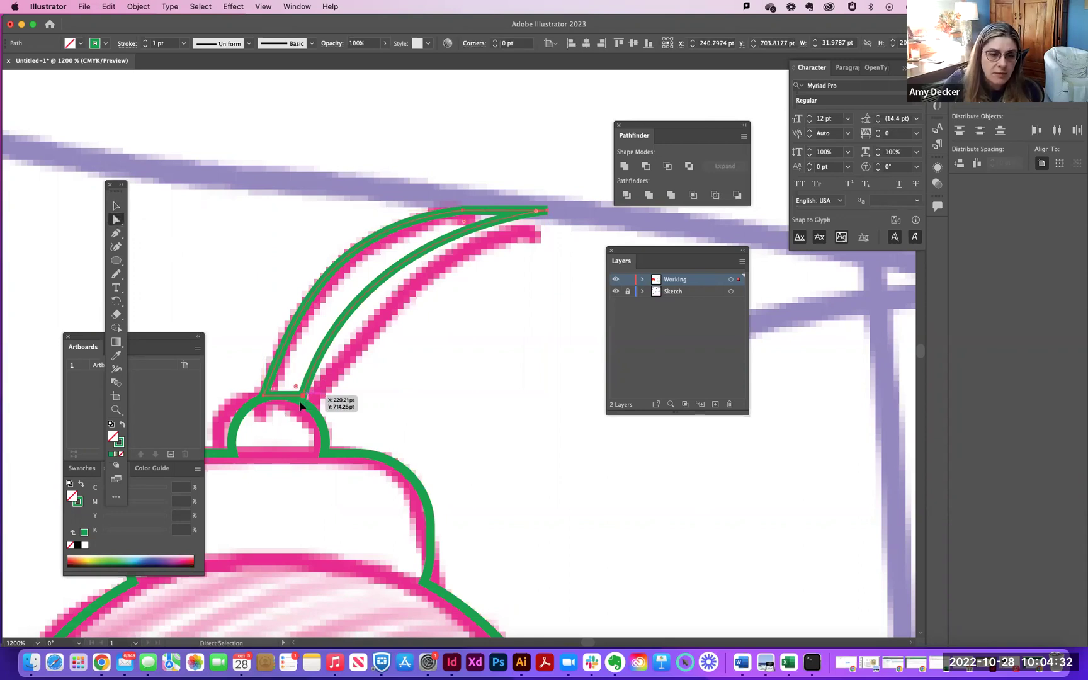
pyautogui.moveTo(301, 400); pyautogui.dragTo(307, 400)
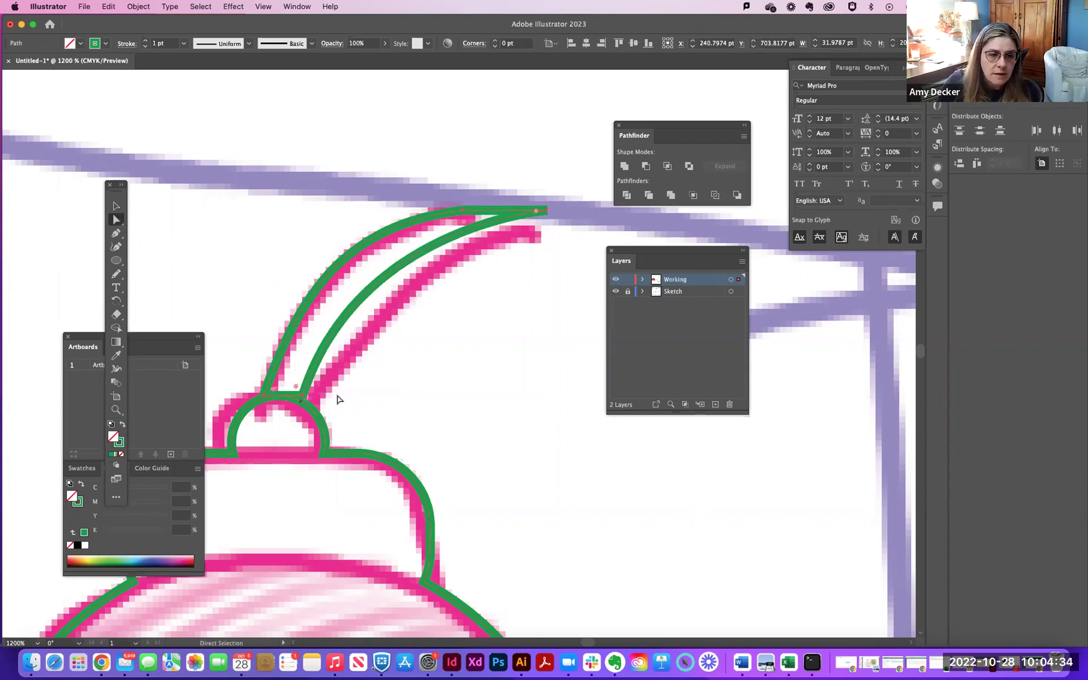
pyautogui.click(311, 401)
pyautogui.click(295, 395)
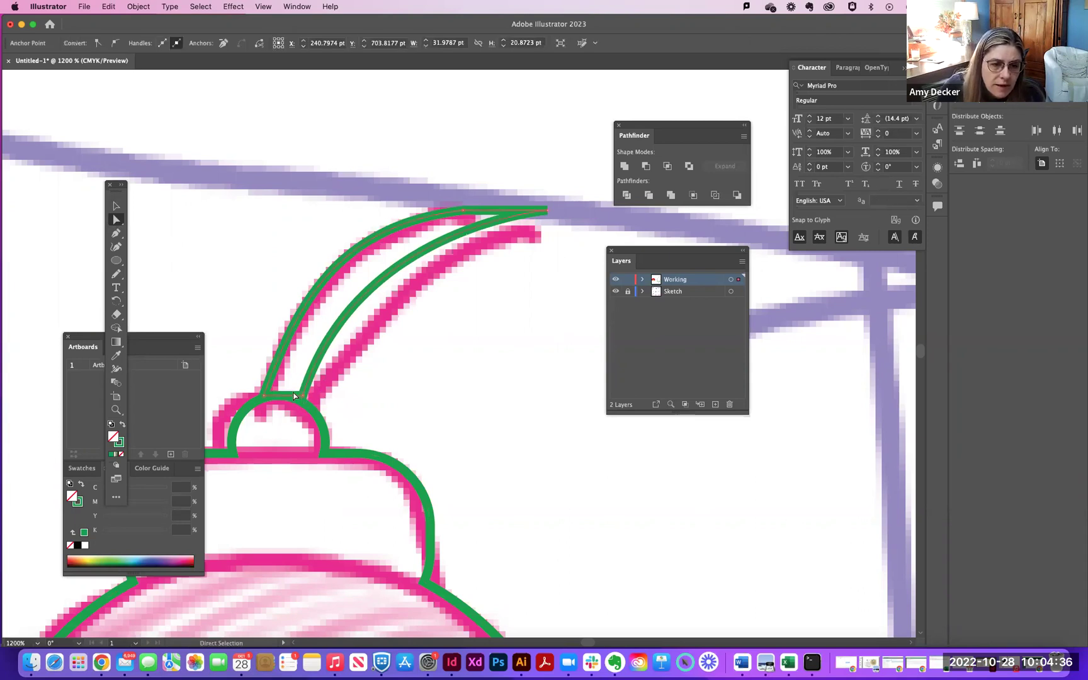
# Step: Pull a direction handle upward from the lower anchor of the cord's inner curve with the Anchor Point tool to reshape it
pyautogui.click(116, 234)
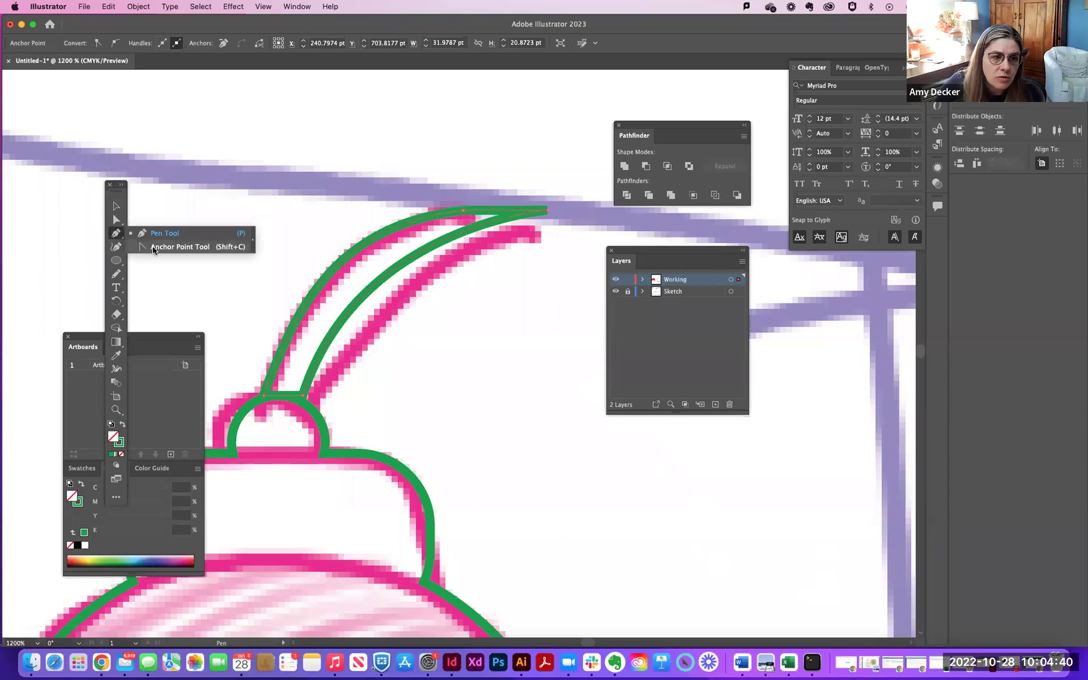
pyautogui.click(156, 248)
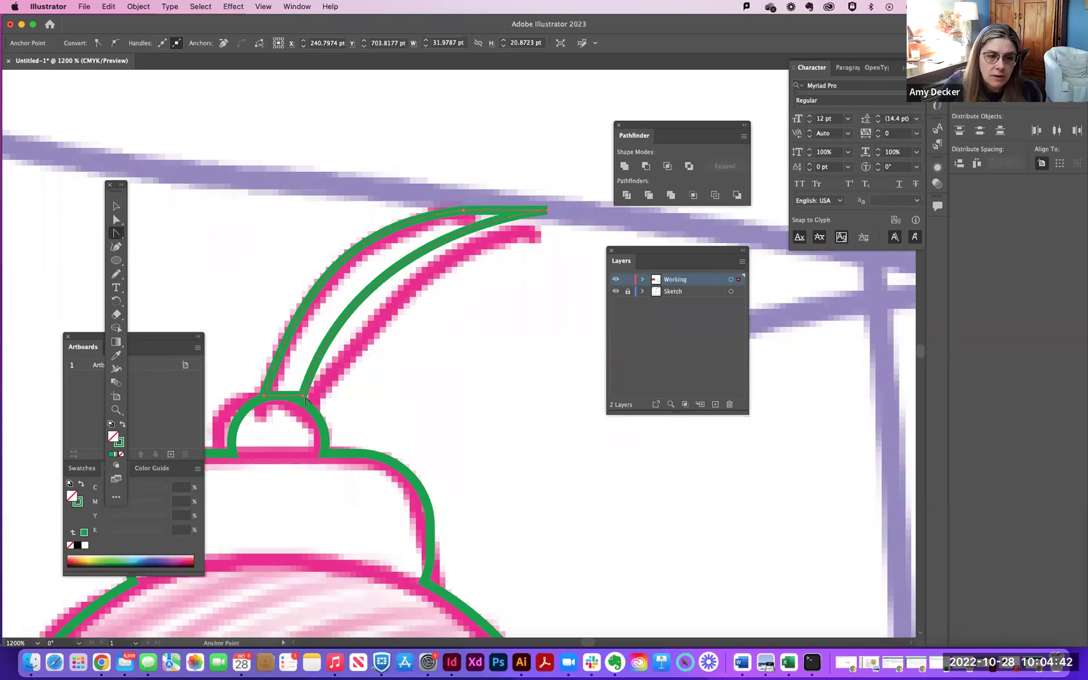
pyautogui.click(307, 399)
pyautogui.moveTo(296, 394); pyautogui.dragTo(376, 252)
pyautogui.moveTo(344, 209)
pyautogui.mouseDown()
pyautogui.moveTo(309, 211)
pyautogui.moveTo(374, 232)
pyautogui.moveTo(335, 215)
pyautogui.moveTo(388, 218)
pyautogui.moveTo(391, 184)
pyautogui.moveTo(340, 227)
pyautogui.mouseUp()
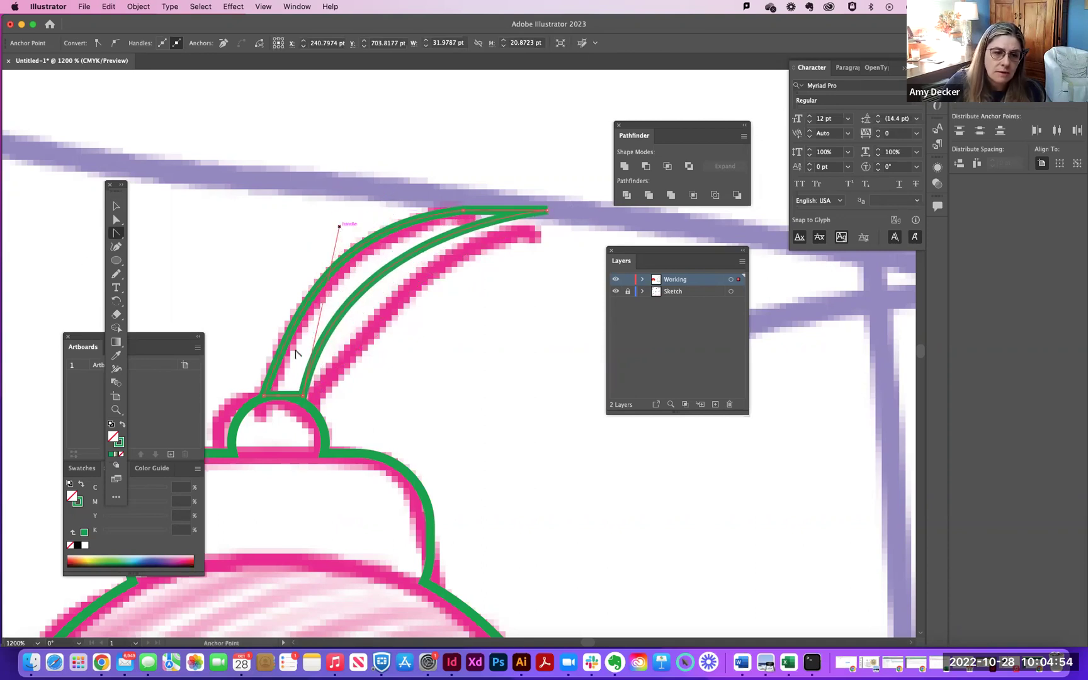
# Step: Nudge the lower anchor of the cord's inner curve to about X 229.02 pt, Y 714.51 pt with the Direct Selection tool
pyautogui.click(117, 206)
pyautogui.click(116, 220)
pyautogui.moveTo(304, 399); pyautogui.dragTo(301, 396)
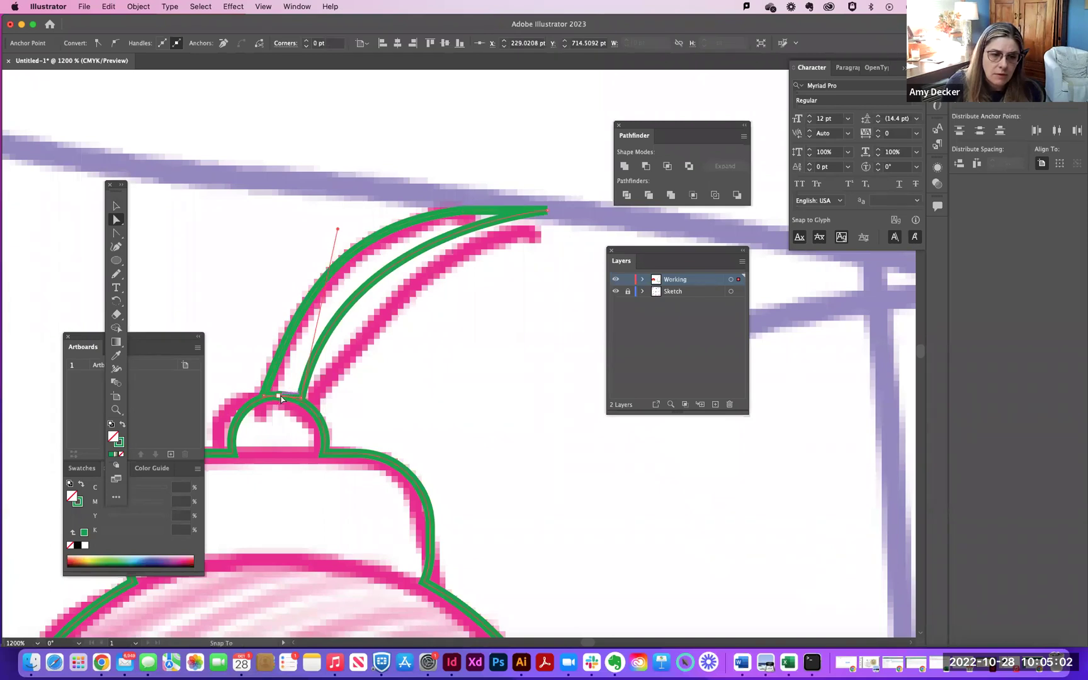
# Step: Deselect the cord and hide the Sketch layer so only the traced artwork on the Working layer shows
pyautogui.click(114, 204)
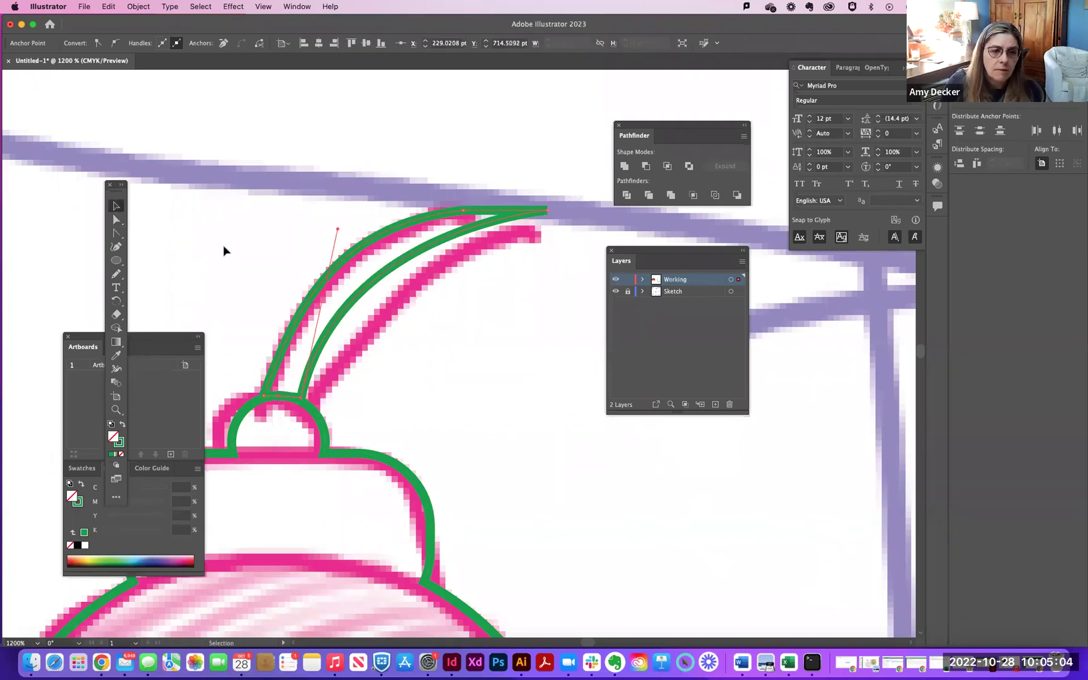
pyautogui.click(223, 245)
pyautogui.press('super+minus')
pyautogui.press('super+minus')
pyautogui.press('super+minus')
pyautogui.press('super+minus')
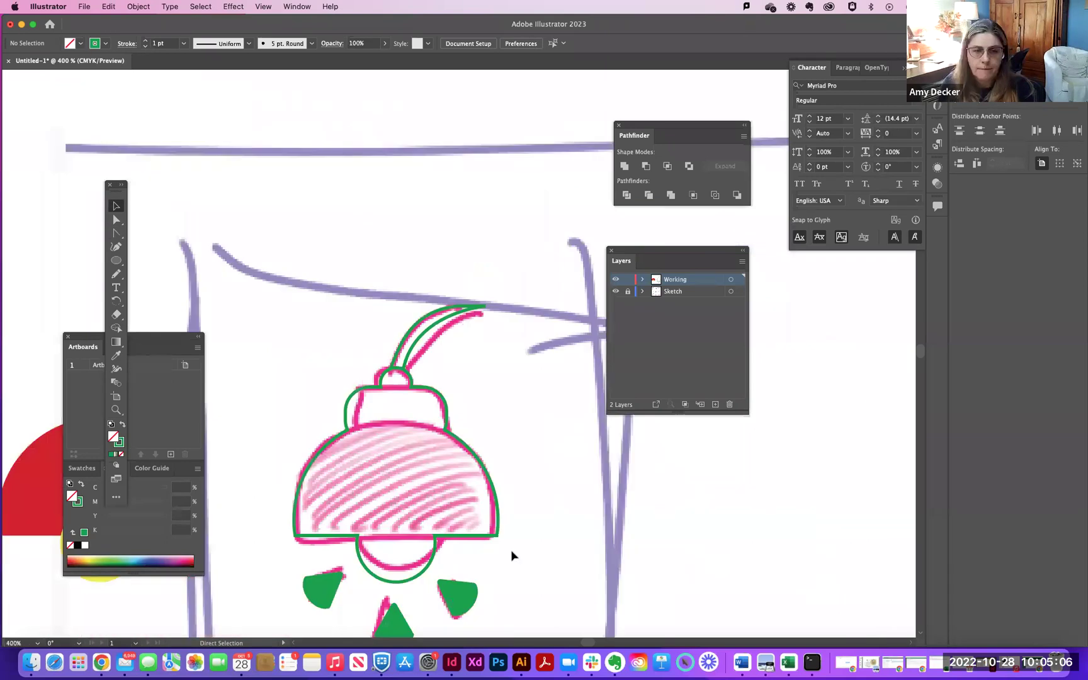
pyautogui.moveTo(495, 444); pyautogui.dragTo(481, 289)
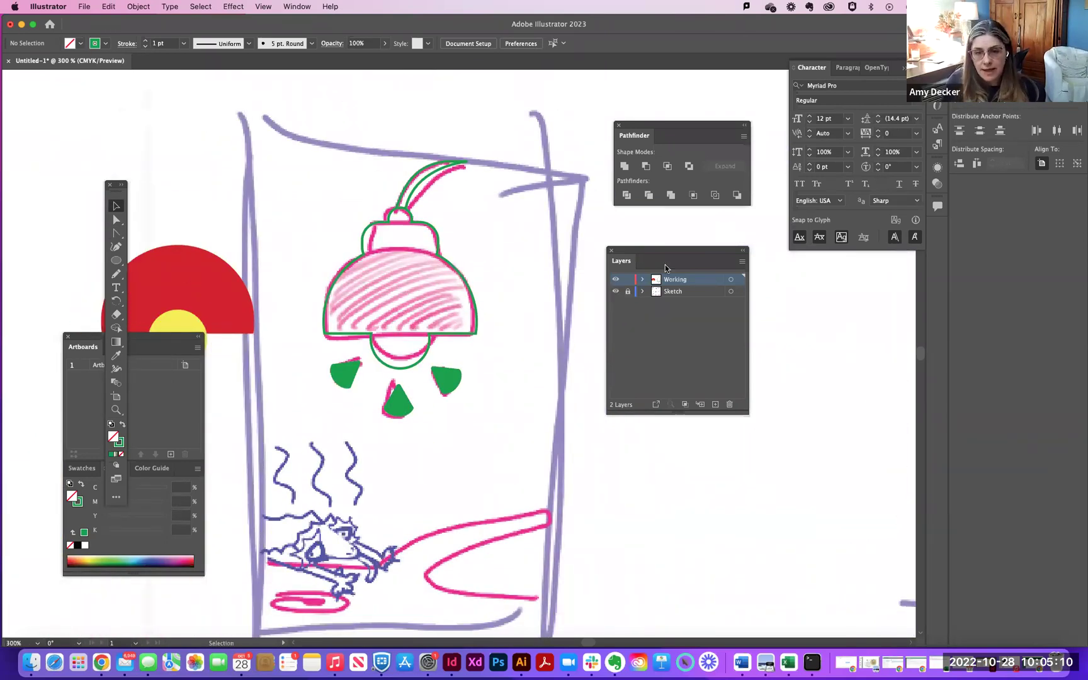
pyautogui.click(615, 291)
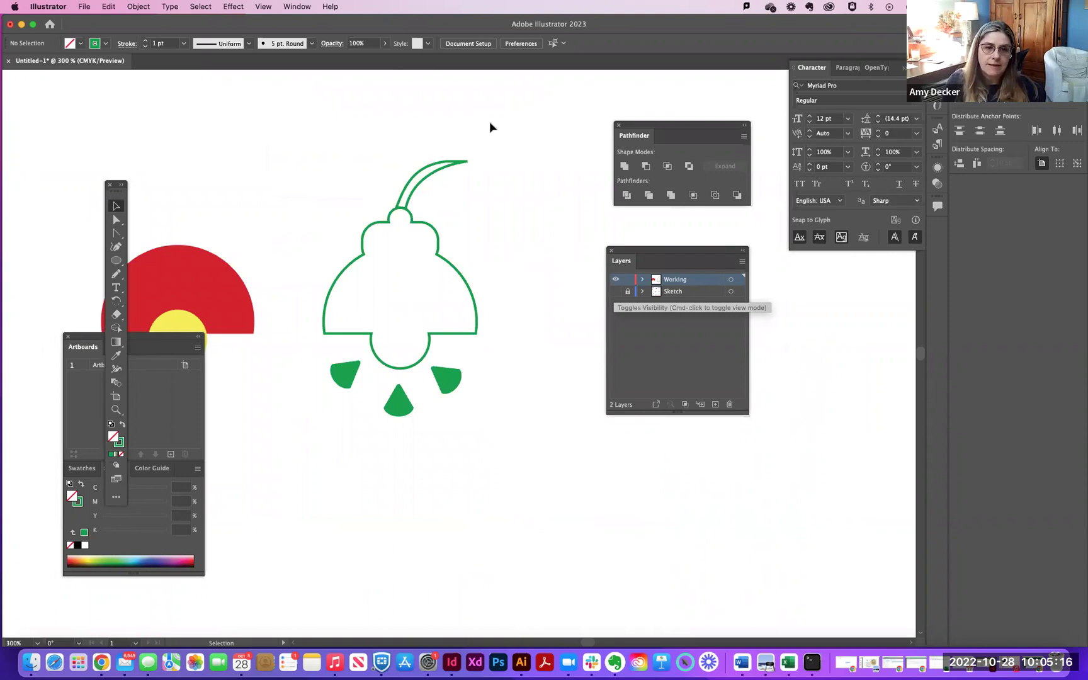
# Step: Reshape the free upper end of the cord with the Direct Selection tool into a shorter, squared-off end and adjust its outer curve
pyautogui.click(116, 219)
pyautogui.click(454, 162)
pyautogui.moveTo(446, 162)
pyautogui.mouseDown()
pyautogui.moveTo(466, 153)
pyautogui.moveTo(453, 159)
pyautogui.mouseUp()
pyautogui.click(448, 202)
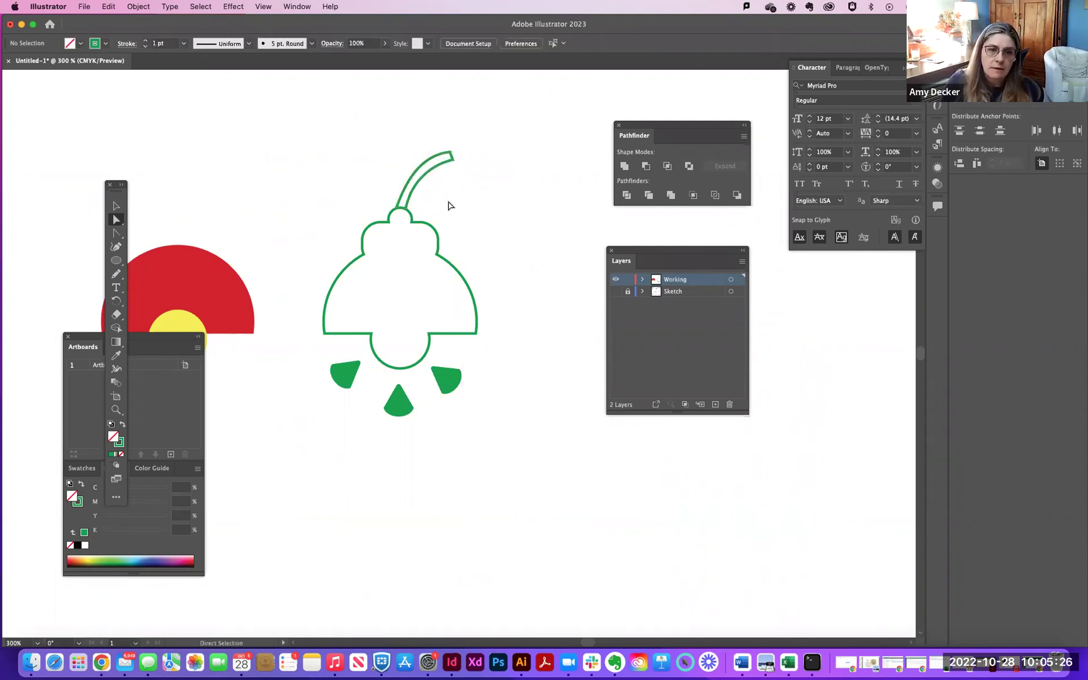
pyautogui.click(431, 173)
pyautogui.moveTo(414, 163); pyautogui.dragTo(418, 160)
pyautogui.click(495, 184)
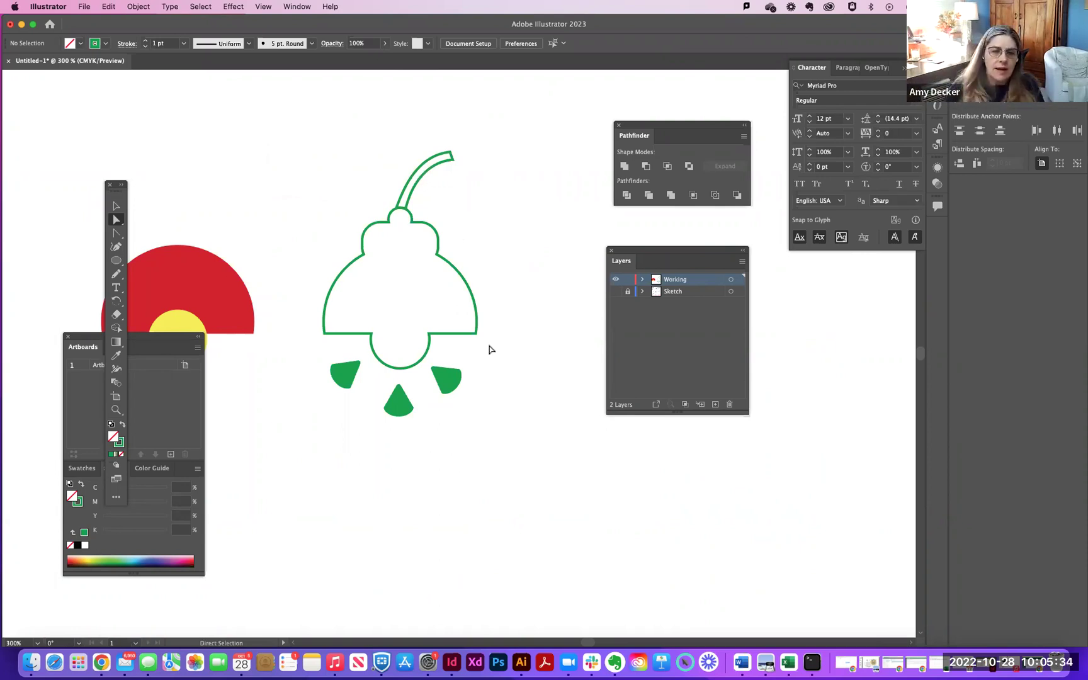
# Step: Try to horizontally center all three light rays and the lamp outline using the Direct Selection tool, and undo the alignment
pyautogui.click(343, 370)
pyautogui.keyDown('shift'); pyautogui.click(407, 408); pyautogui.keyUp('shift')
pyautogui.keyDown('shift'); pyautogui.click(453, 389); pyautogui.keyUp('shift')
pyautogui.keyDown('shift'); pyautogui.click(476, 334); pyautogui.keyUp('shift')
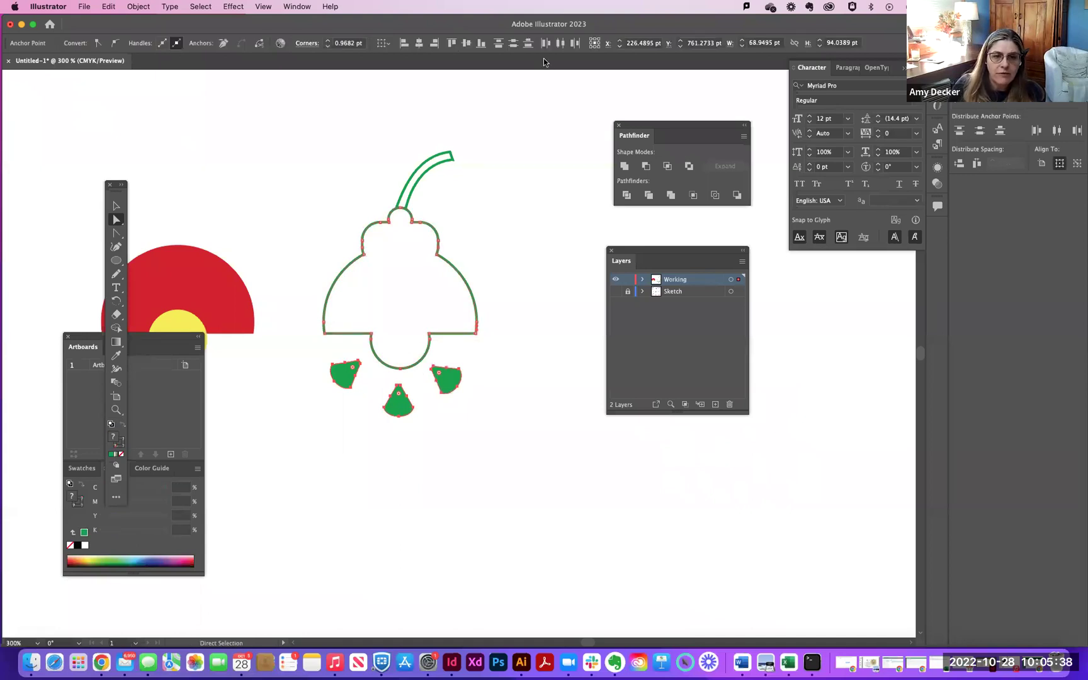
pyautogui.click(419, 43)
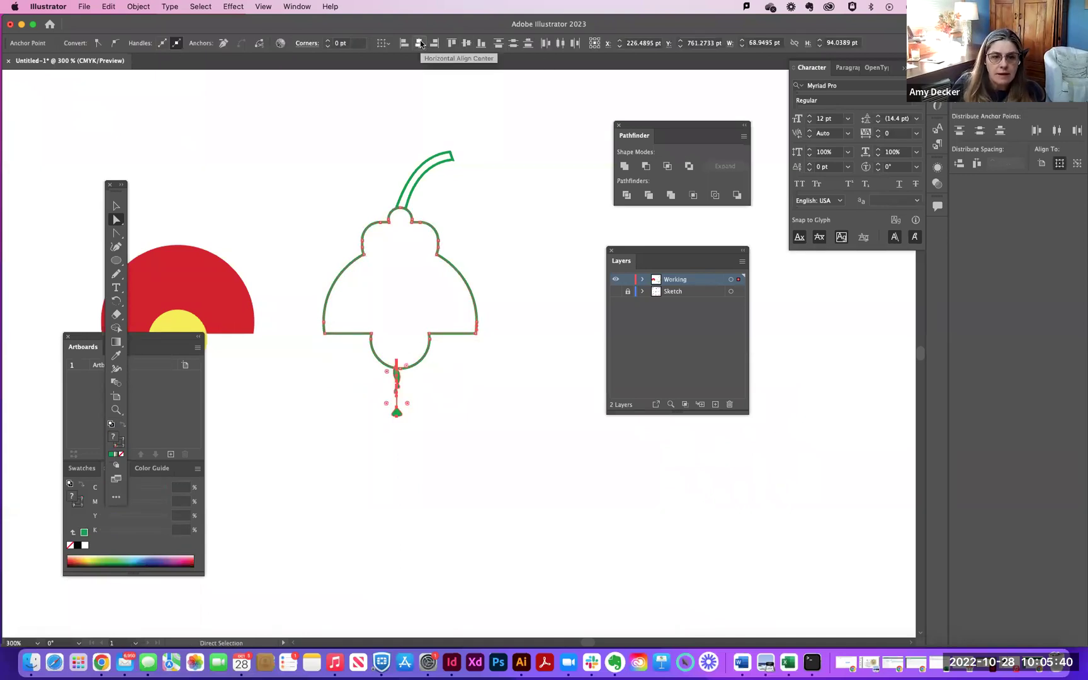
pyautogui.press('super+z')
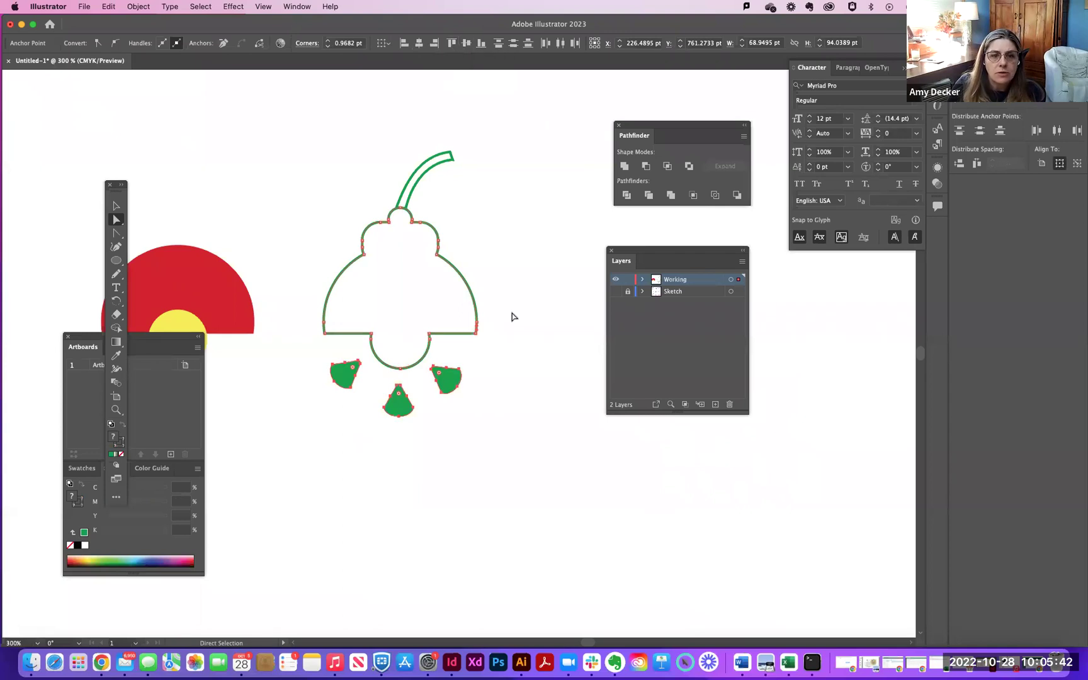
# Step: Try to horizontally center only the middle light ray with the lamp outline while using the Direct Selection tool, and undo it
pyautogui.click(479, 358)
pyautogui.click(353, 381)
pyautogui.keyDown('shift'); pyautogui.click(448, 377); pyautogui.keyUp('shift')
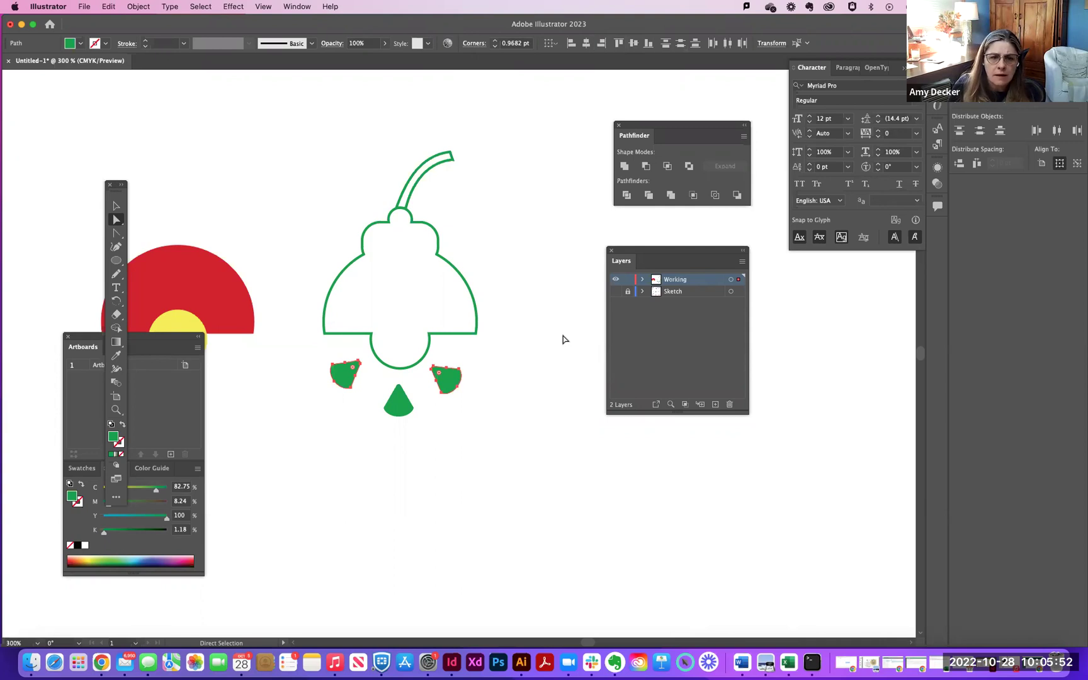
pyautogui.click(404, 397)
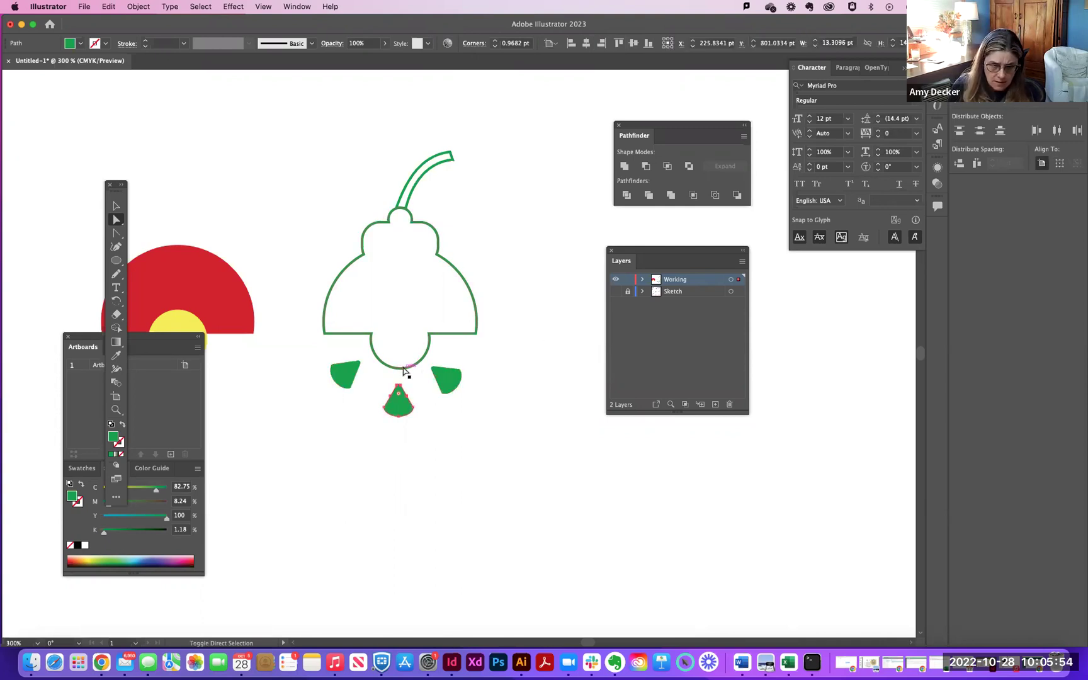
pyautogui.keyDown('shift'); pyautogui.click(413, 364); pyautogui.keyUp('shift')
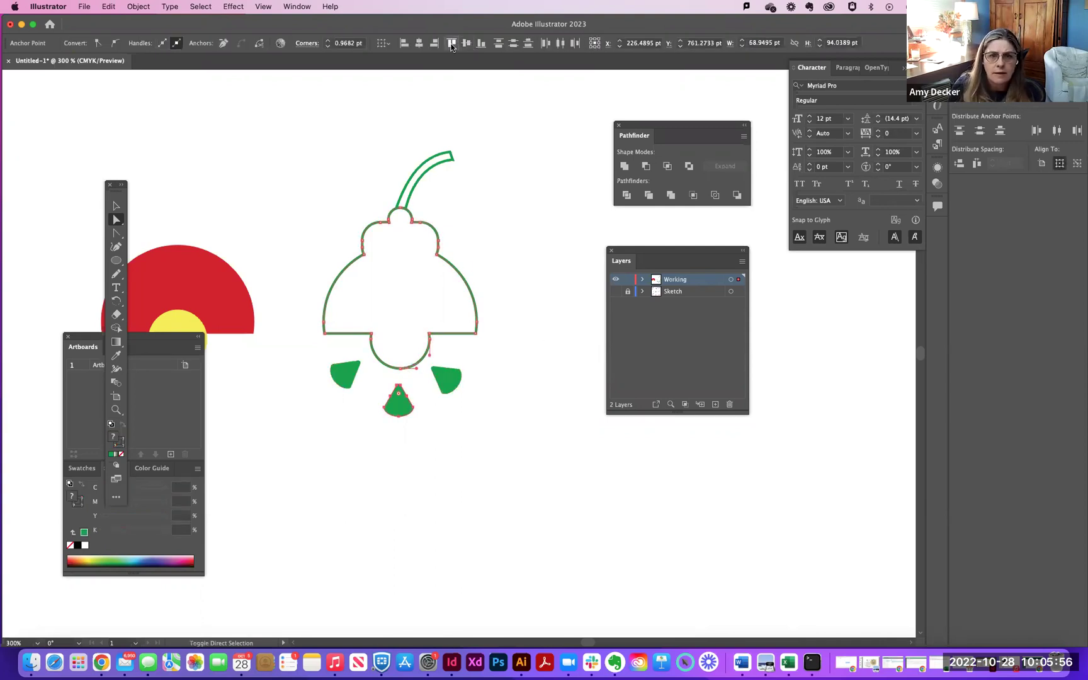
pyautogui.click(420, 43)
pyautogui.press('super+z')
pyautogui.click(451, 417)
pyautogui.click(400, 407)
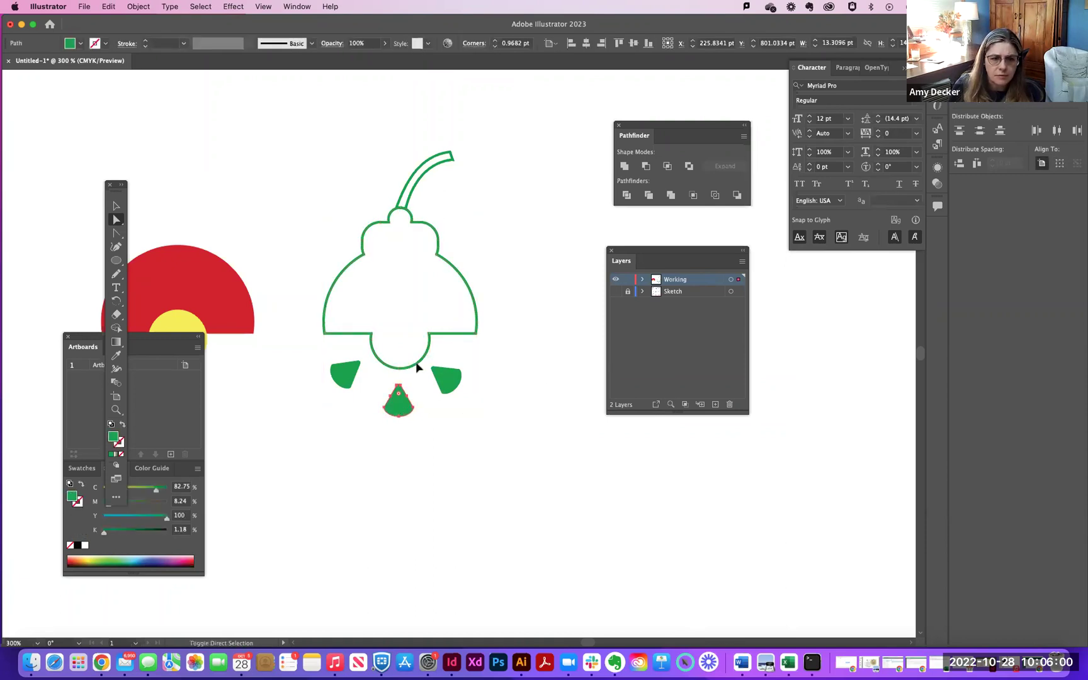
pyautogui.keyDown('shift'); pyautogui.click(415, 363); pyautogui.keyUp('shift')
# Step: Horizontally center the lamp outline and the middle light ray with each other, selecting them as whole objects with the Selection tool
pyautogui.click(116, 206)
pyautogui.click(256, 233)
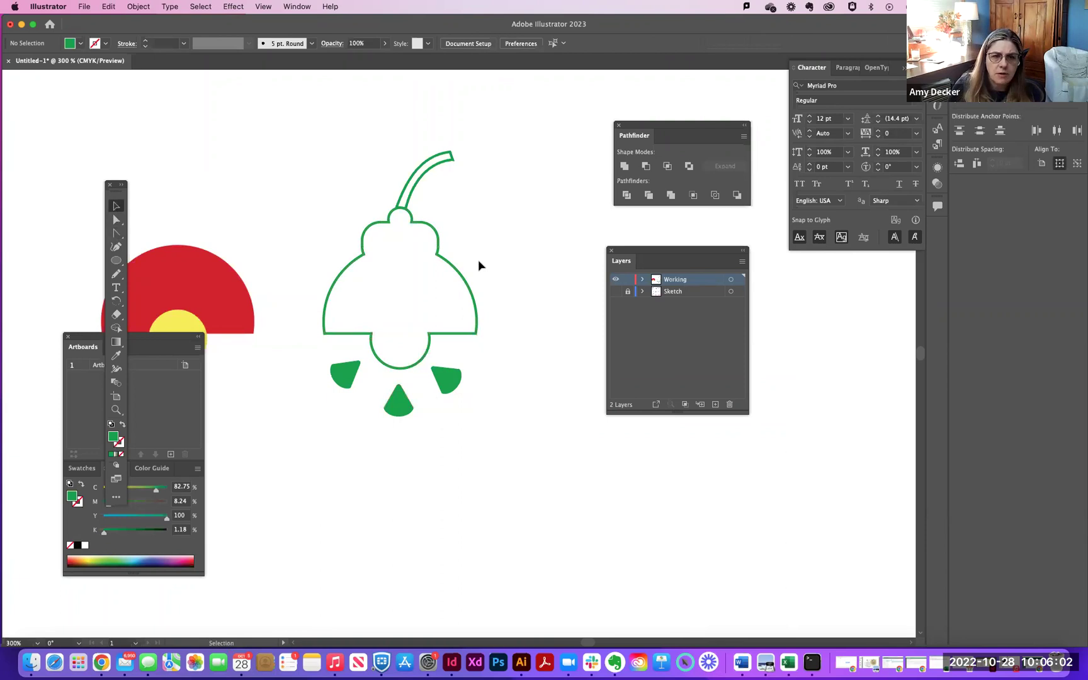
pyautogui.click(439, 247)
pyautogui.keyDown('shift'); pyautogui.click(398, 401); pyautogui.keyUp('shift')
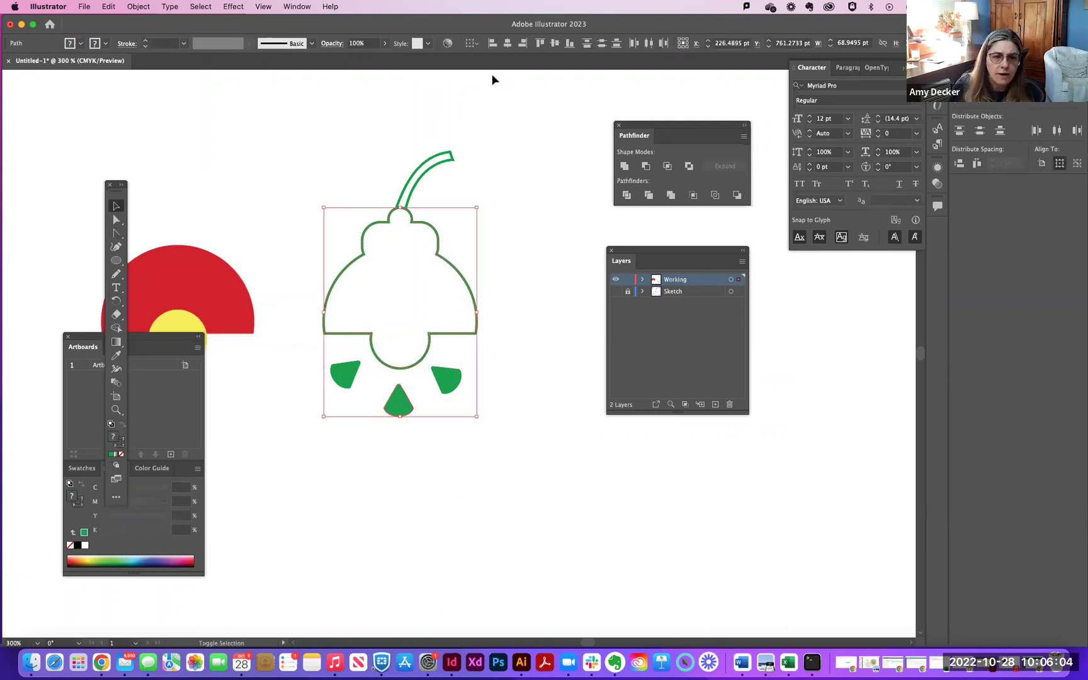
pyautogui.click(506, 43)
# Step: Align the vertical centers of the two outer light rays so they sit at the same height
pyautogui.click(346, 381)
pyautogui.keyDown('shift'); pyautogui.click(448, 383); pyautogui.keyUp('shift')
pyautogui.keyDown('shift'); pyautogui.click(403, 398); pyautogui.keyUp('shift')
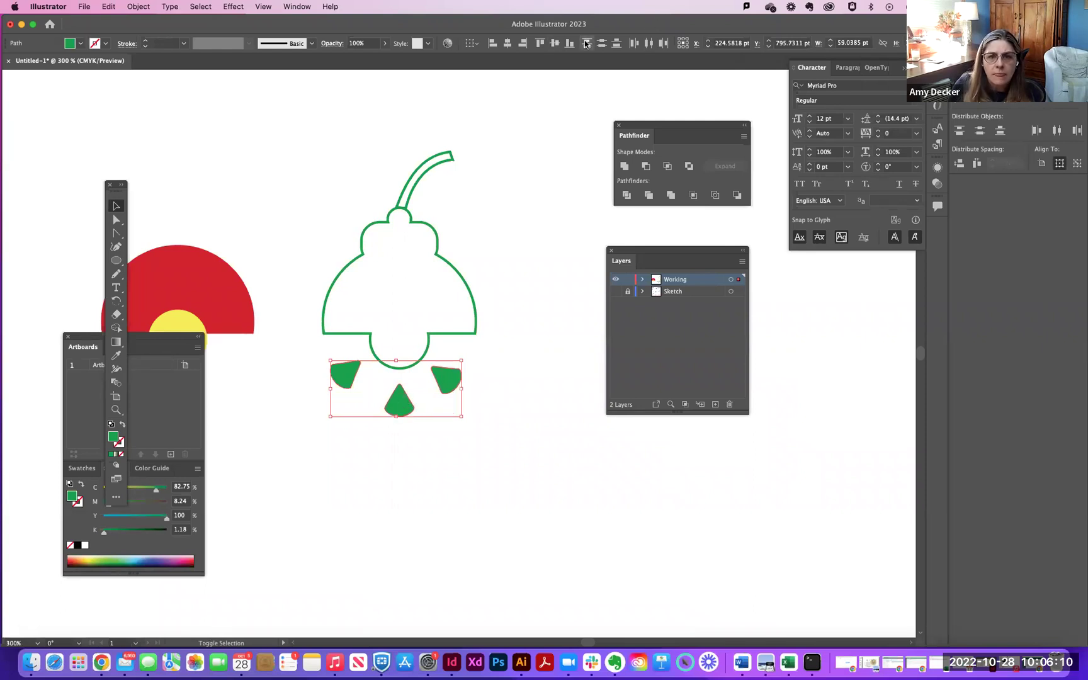
pyautogui.click(578, 313)
pyautogui.click(343, 378)
pyautogui.keyDown('shift'); pyautogui.click(444, 380); pyautogui.keyUp('shift')
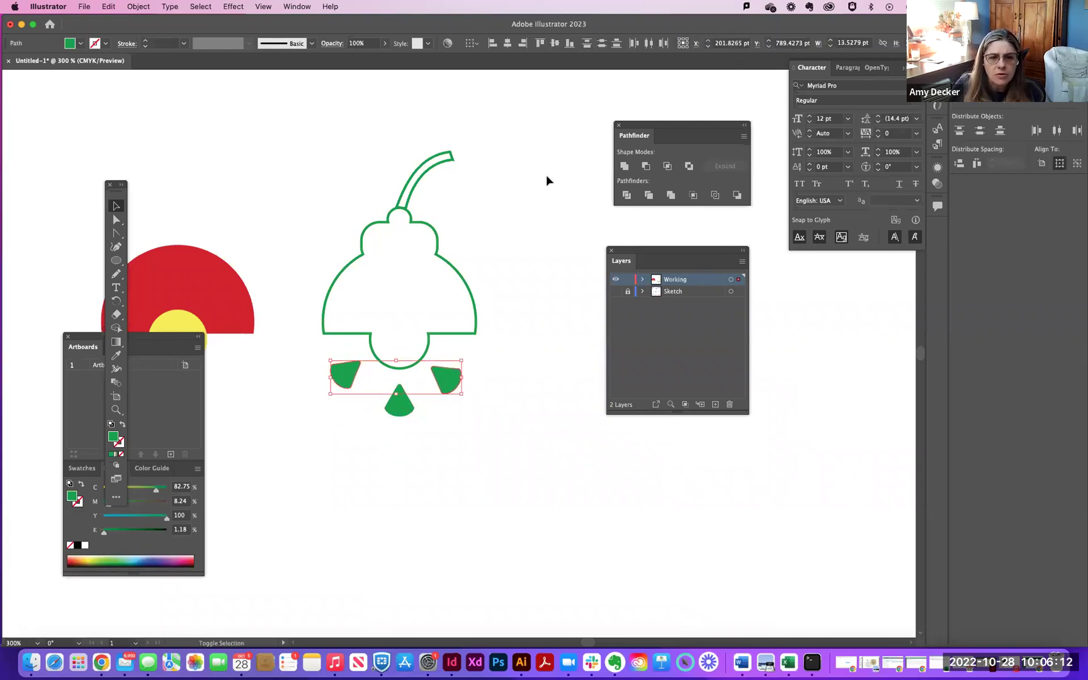
pyautogui.click(555, 44)
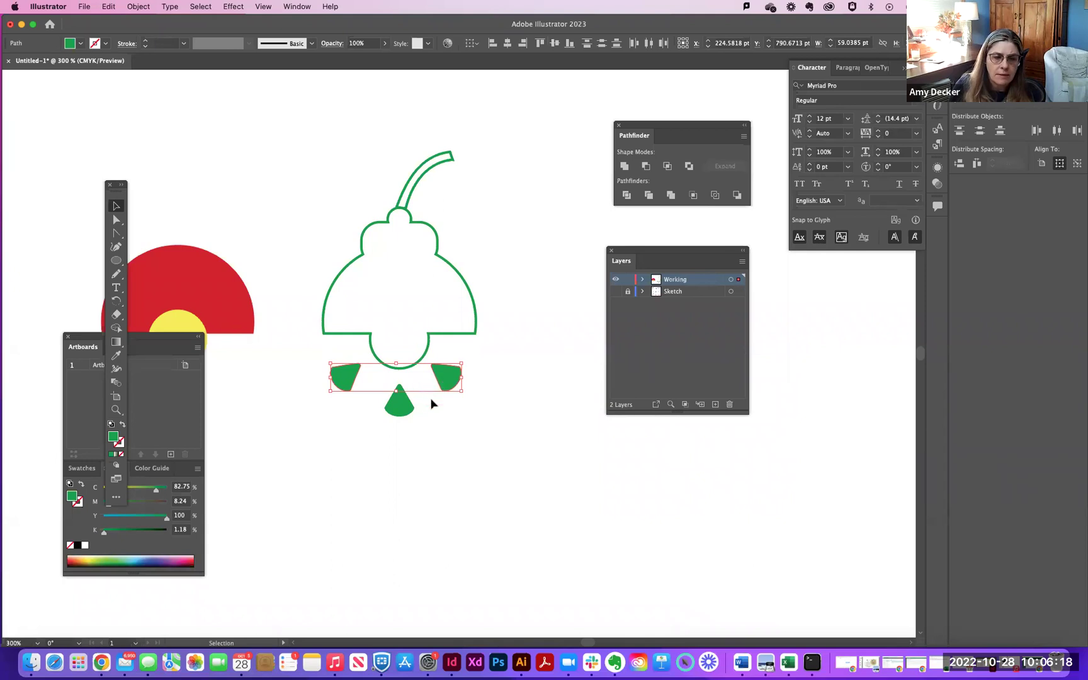
# Step: Try to horizontally center the two outer rays with the lamp outline, also with the outline as key object, and undo the alignment
pyautogui.keyDown('shift'); pyautogui.click(450, 383); pyautogui.keyUp('shift')
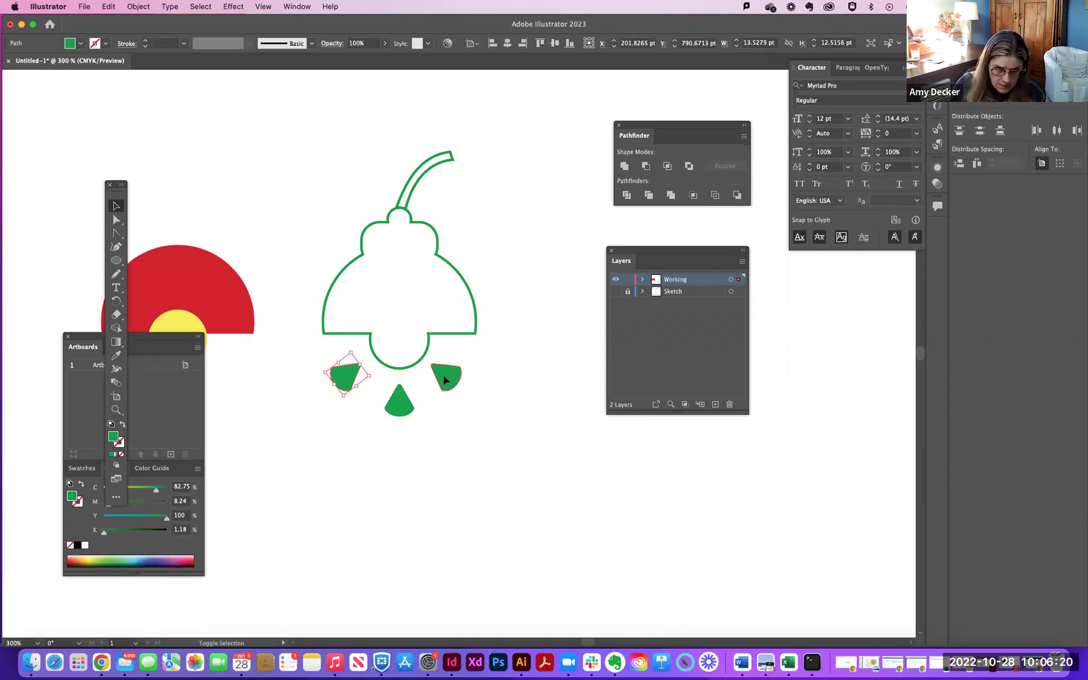
pyautogui.keyDown('shift'); pyautogui.click(444, 380); pyautogui.keyUp('shift')
pyautogui.keyDown('shift'); pyautogui.click(450, 333); pyautogui.keyUp('shift')
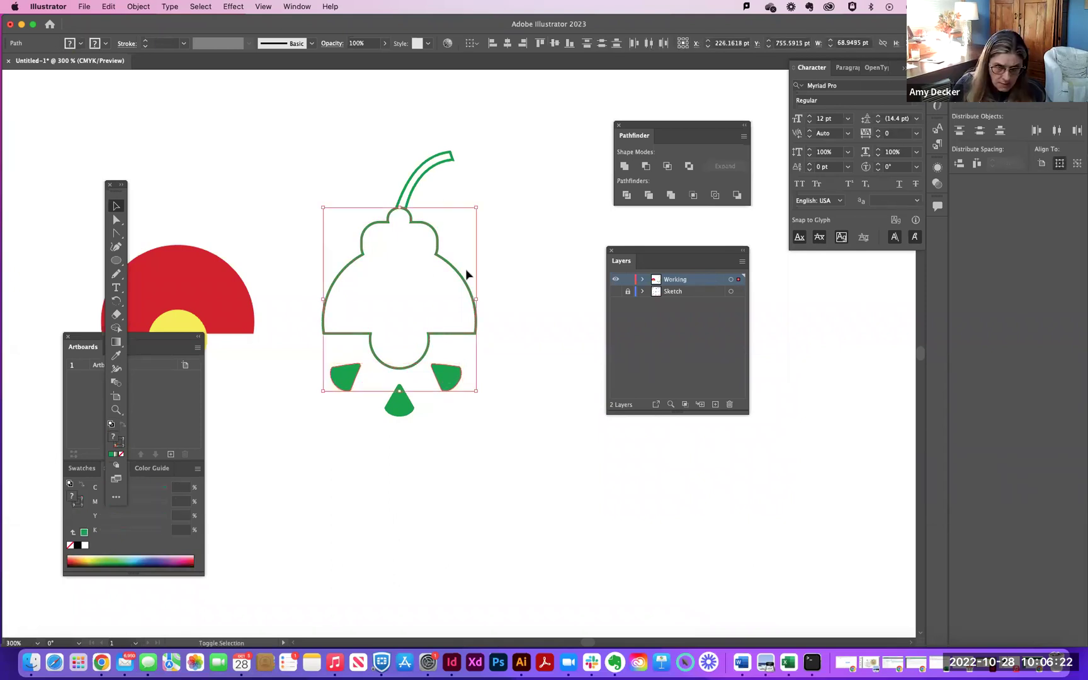
pyautogui.click(508, 43)
pyautogui.press('super+z')
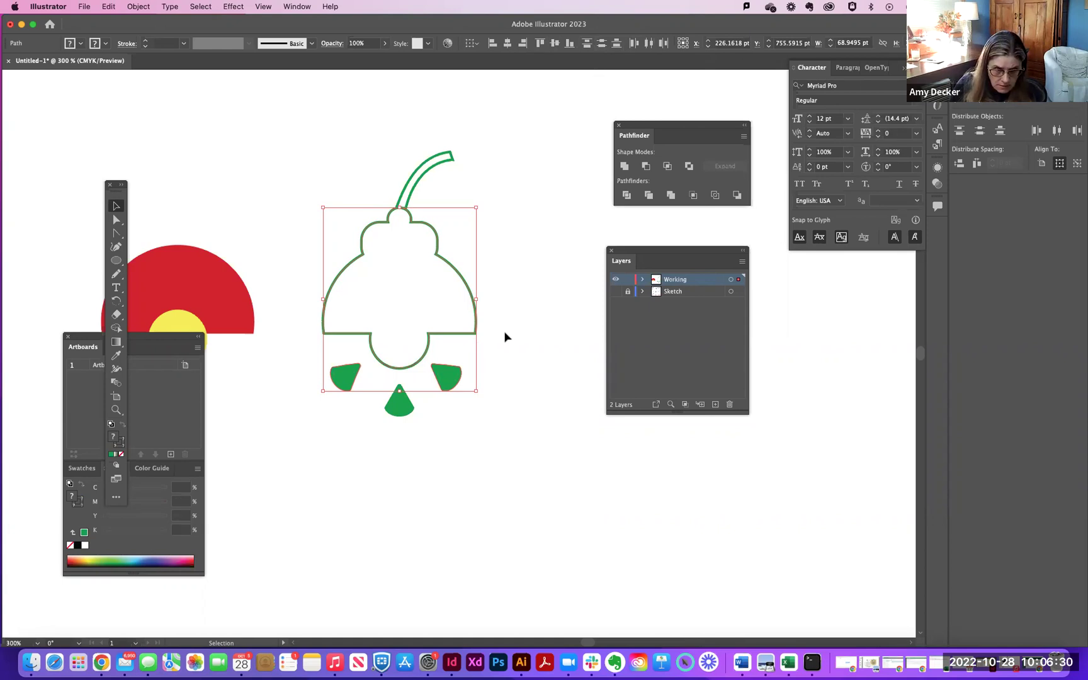
pyautogui.moveTo(478, 328); pyautogui.dragTo(475, 339)
pyautogui.click(493, 372)
pyautogui.press('super+z')
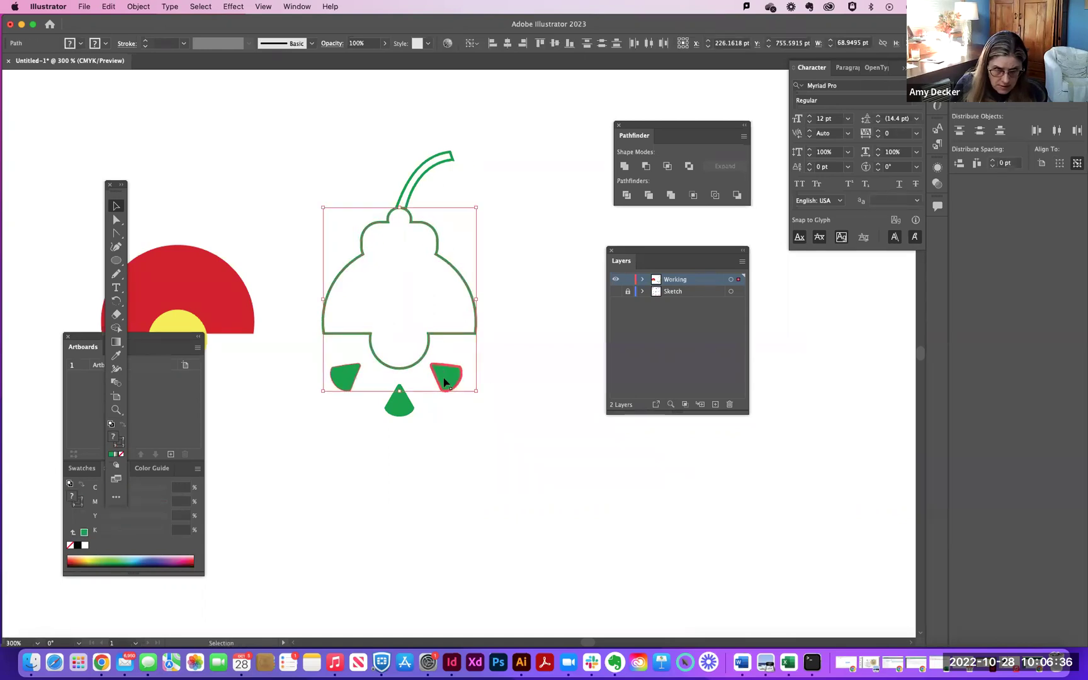
# Step: Move the two outer rays together slightly right around the middle ray, and briefly show the Sketch layer to compare
pyautogui.click(593, 392)
pyautogui.click(338, 383)
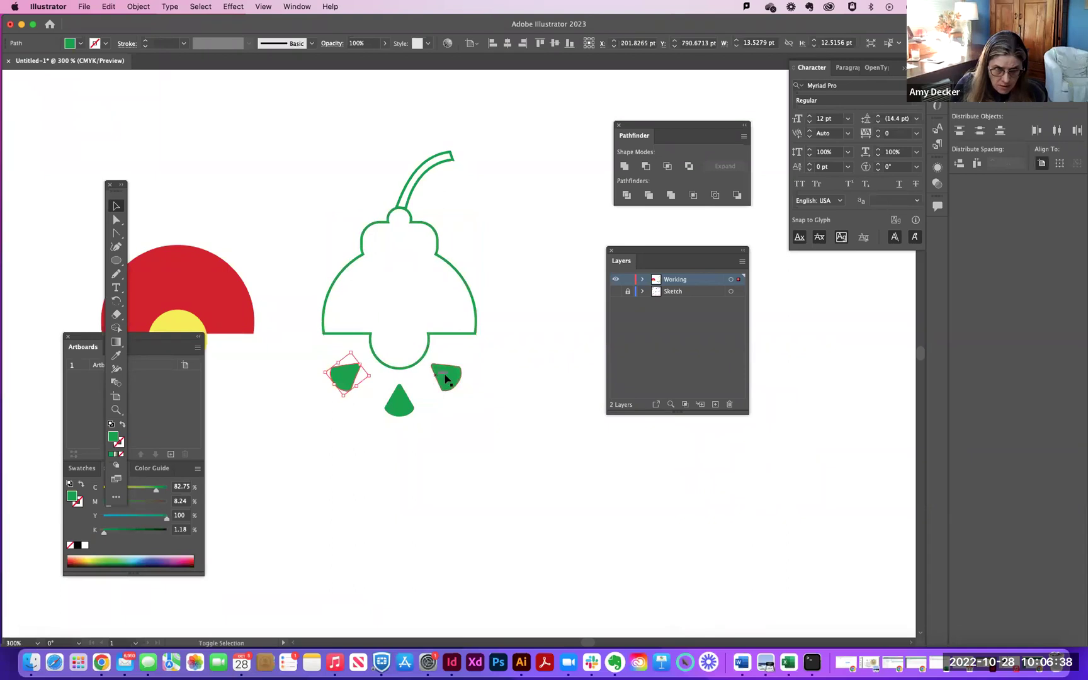
pyautogui.moveTo(453, 379); pyautogui.dragTo(453, 378)
pyautogui.click(483, 404)
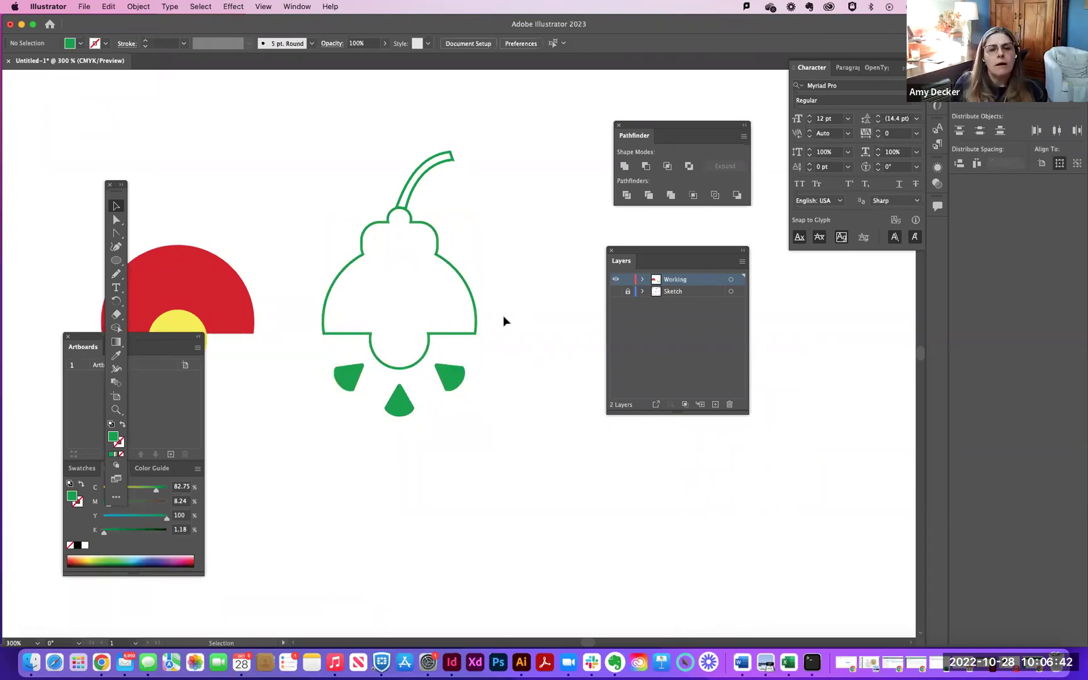
pyautogui.click(616, 291)
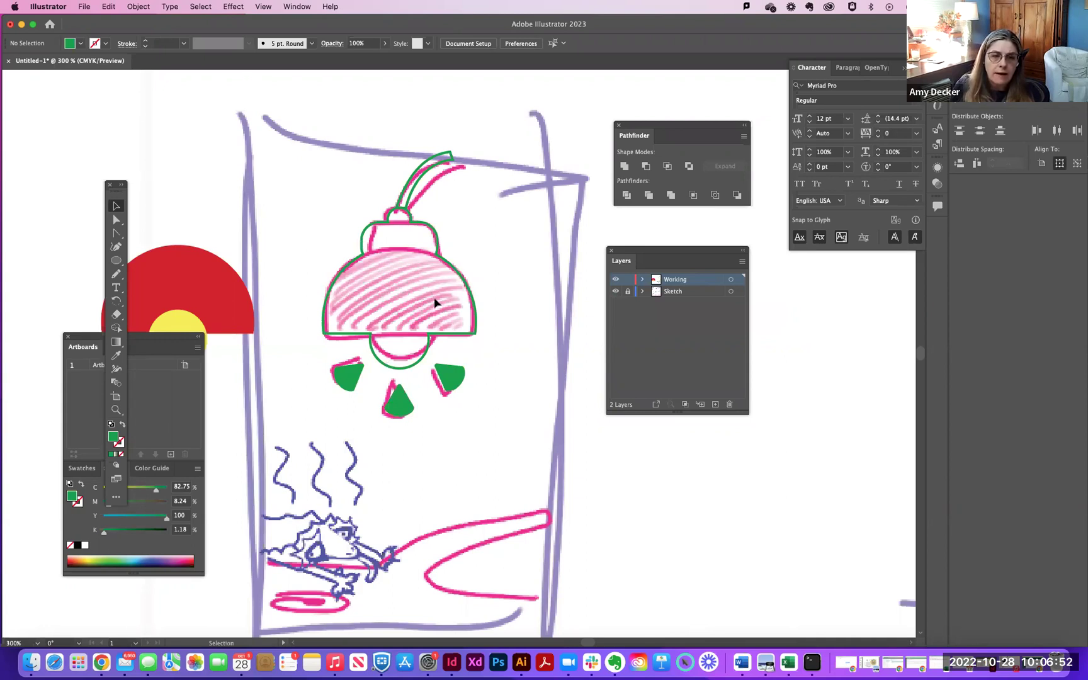
pyautogui.click(615, 292)
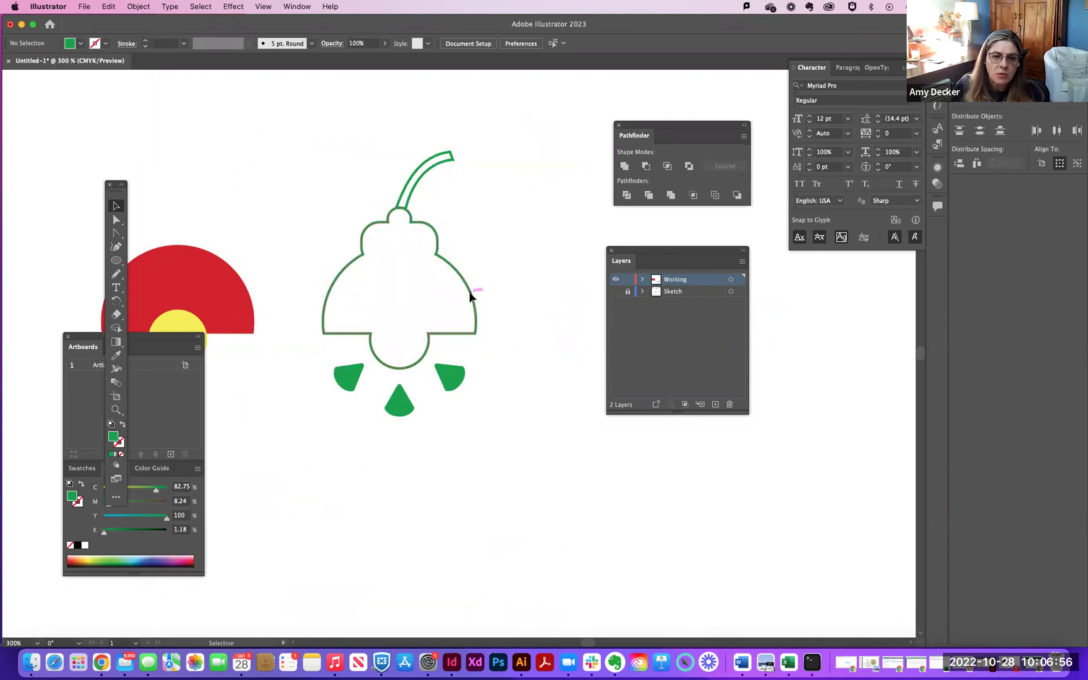
# Step: Increase the stroke weight of the lamp outline and of the curved cord to 5 pt
pyautogui.click(473, 295)
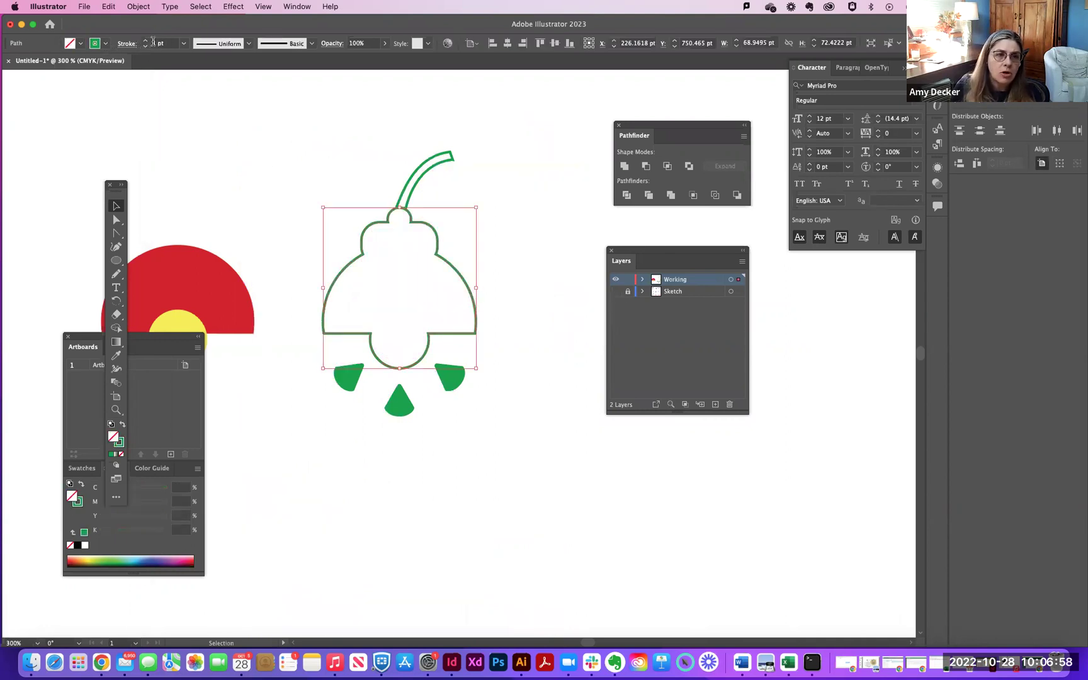
pyautogui.click(146, 41)
pyautogui.click(146, 41)
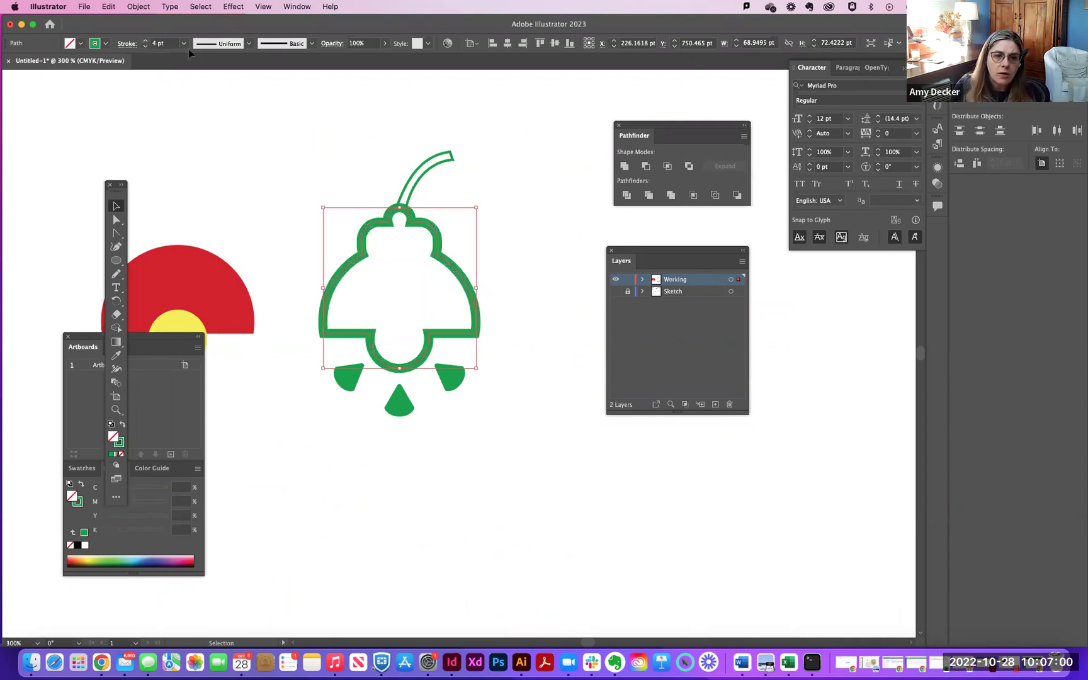
pyautogui.click(426, 172)
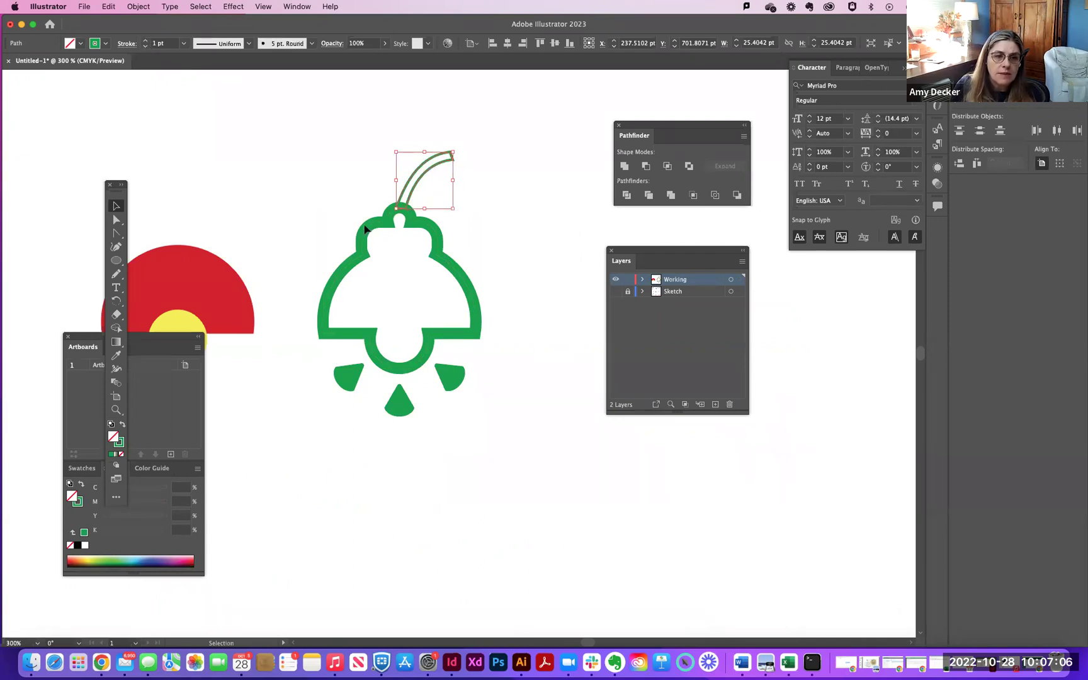
pyautogui.press('super+shift+a')
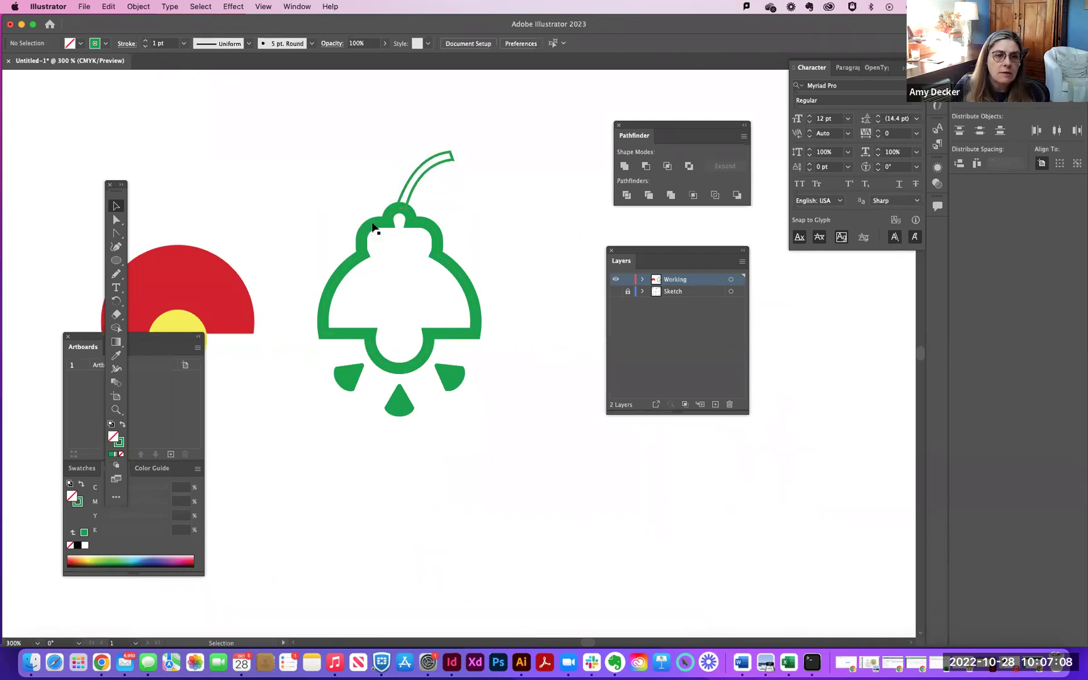
pyautogui.click(371, 227)
pyautogui.click(418, 182)
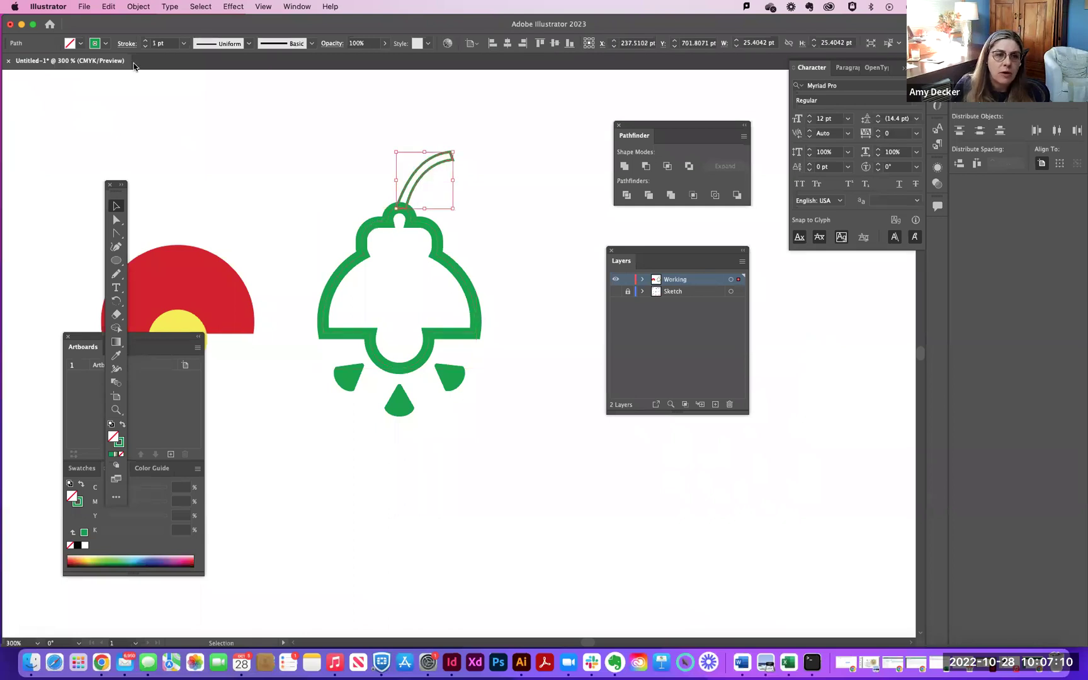
pyautogui.click(145, 41)
pyautogui.click(145, 40)
pyautogui.click(145, 40)
pyautogui.click(145, 40)
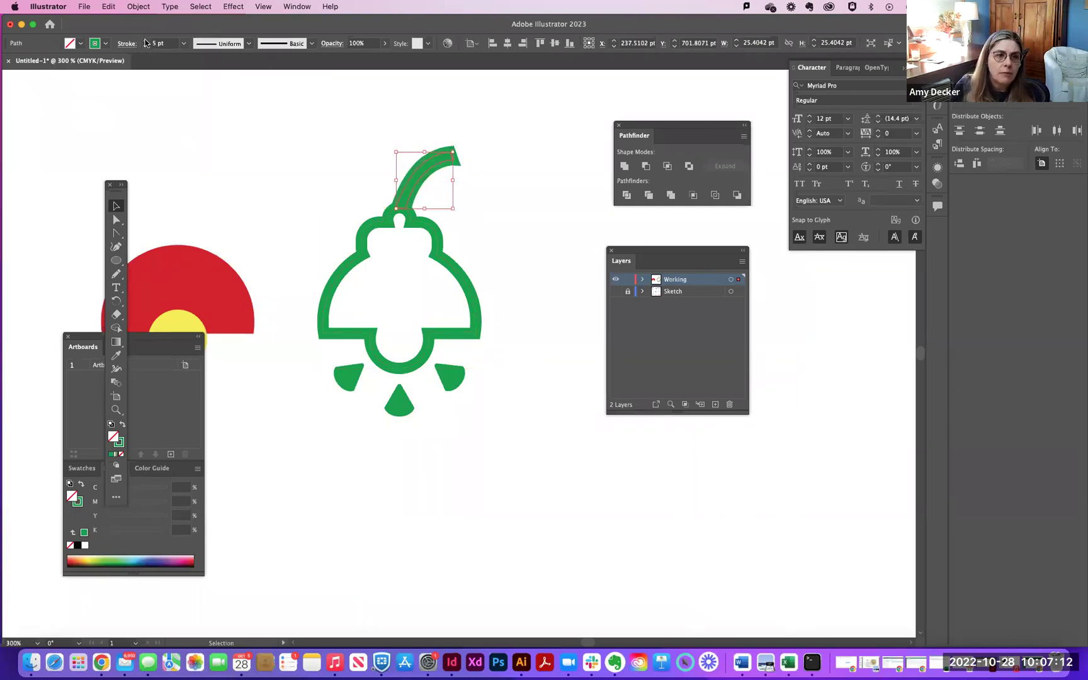
pyautogui.click(368, 163)
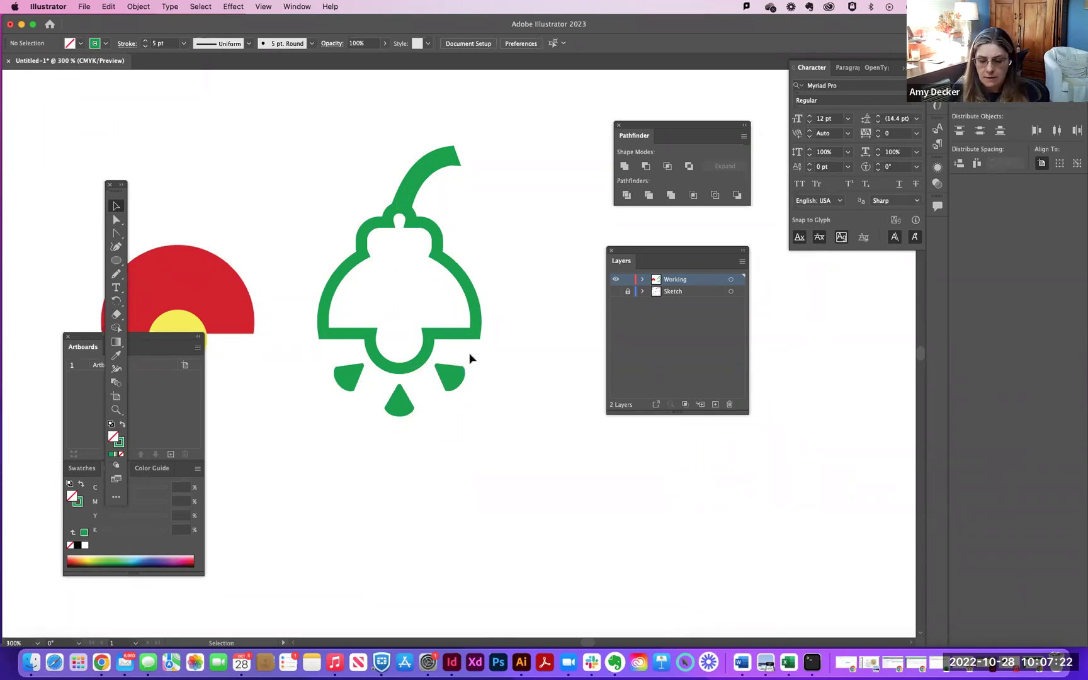
# Step: Select the lamp outline, cord and all three light rays together and apply a black fill
pyautogui.press('super+minus')
pyautogui.press('super+minus')
pyautogui.moveTo(386, 213); pyautogui.dragTo(518, 434)
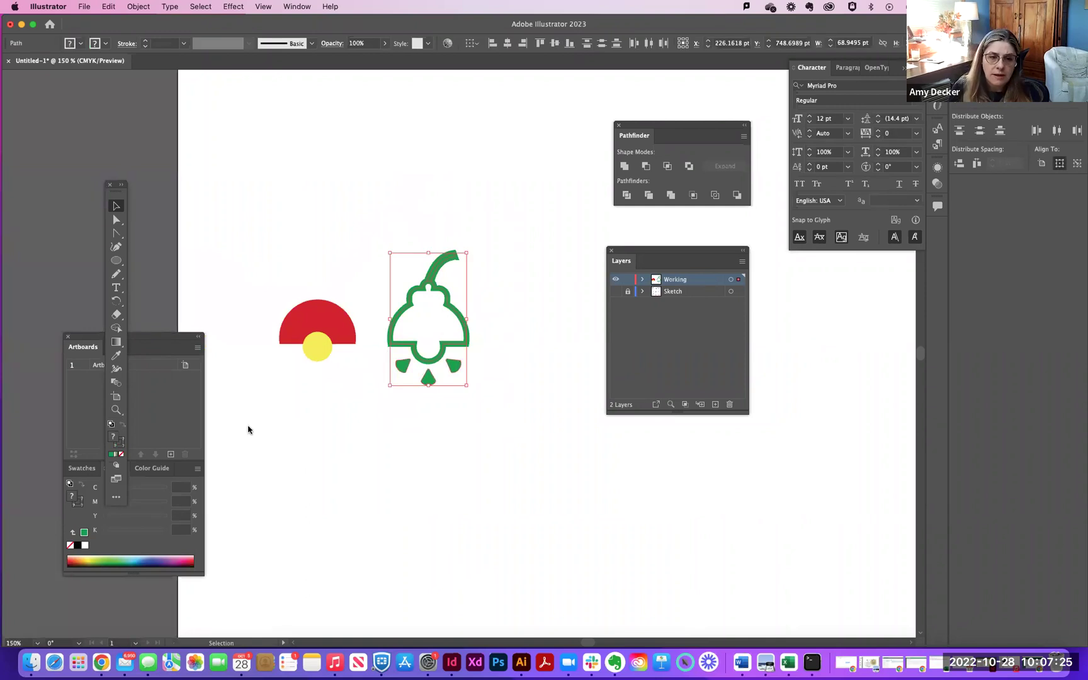
pyautogui.click(77, 546)
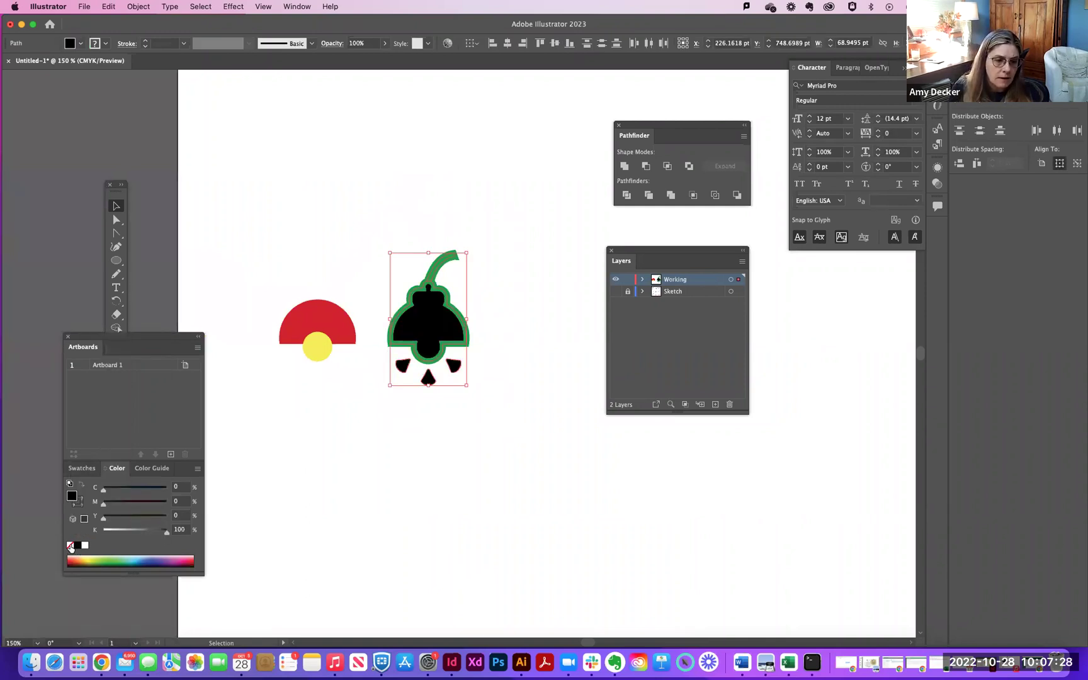
# Step: Remove the fill from the lamp outline, cord and light rays and give them all a black stroke
pyautogui.click(70, 546)
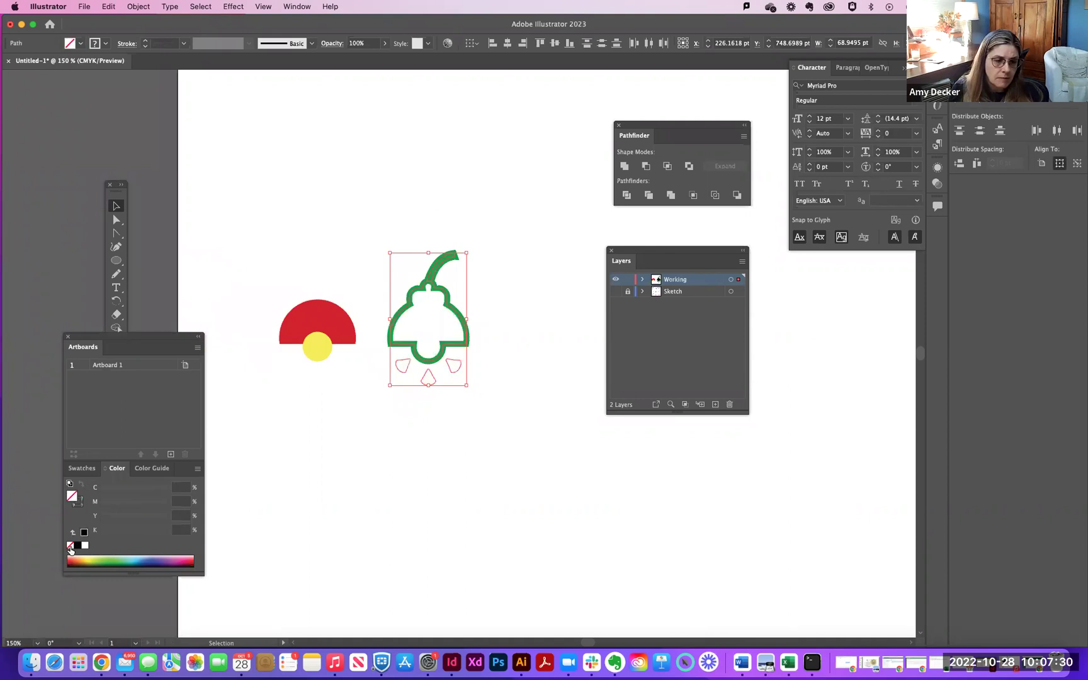
pyautogui.click(81, 504)
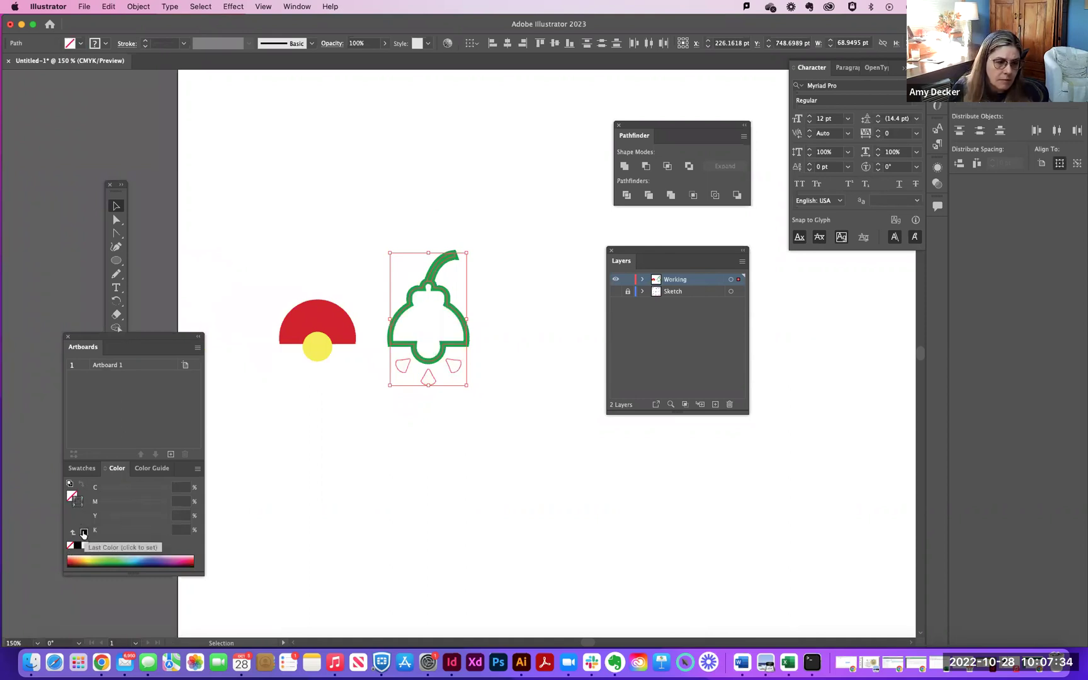
pyautogui.click(83, 532)
pyautogui.click(379, 467)
# Step: Raise the stroke weight of the three light rays to 6 pt and swap their fill and stroke, leaving a black fill without outline
pyautogui.click(402, 373)
pyautogui.keyDown('shift'); pyautogui.click(428, 381); pyautogui.keyUp('shift')
pyautogui.keyDown('shift'); pyautogui.click(451, 370); pyautogui.keyUp('shift')
pyautogui.click(146, 41)
pyautogui.click(145, 41)
pyautogui.click(145, 41)
pyautogui.click(146, 40)
pyautogui.click(145, 41)
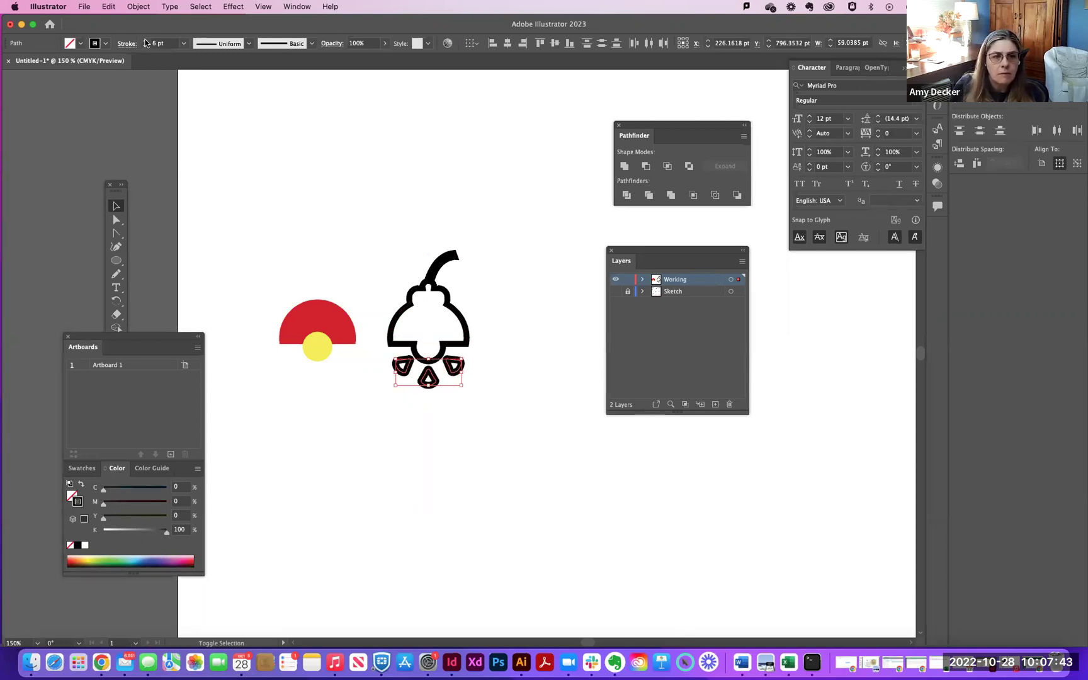
pyautogui.click(80, 485)
pyautogui.click(429, 456)
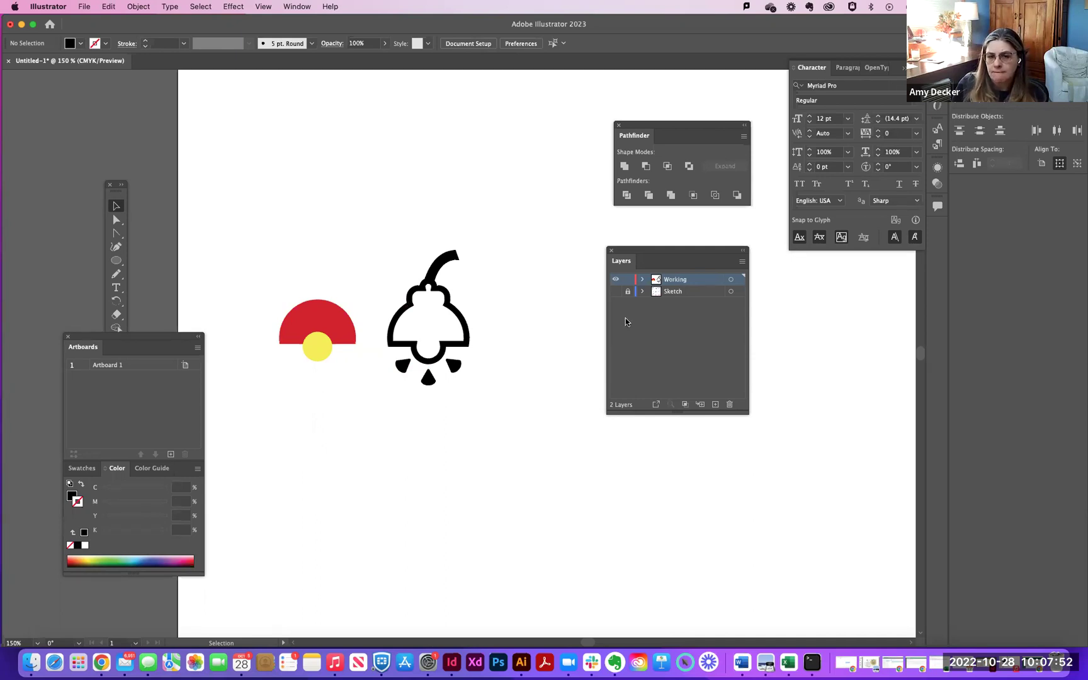
# Step: Show the Sketch layer beneath the icon and compare the lamp with the sketched heat lamp panel and its neighbour
pyautogui.click(616, 292)
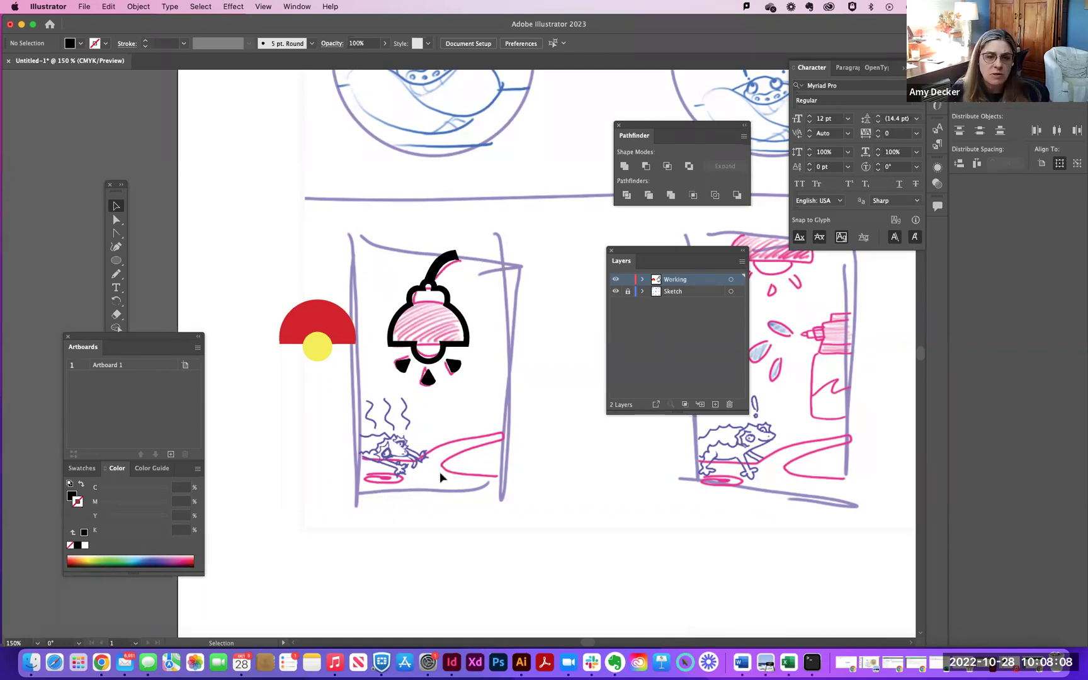
pyautogui.moveTo(440, 465); pyautogui.dragTo(379, 504)
pyautogui.moveTo(507, 523); pyautogui.dragTo(558, 493)
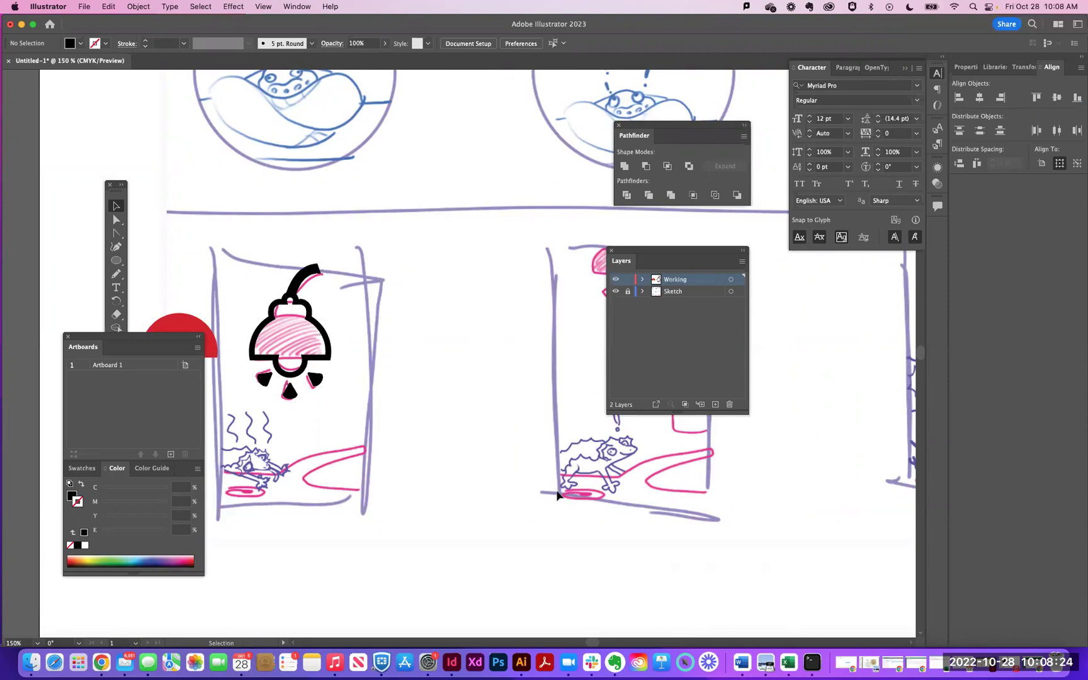
pyautogui.press('space')
pyautogui.moveTo(459, 476); pyautogui.dragTo(493, 467)
pyautogui.scroll(-5, 493, 467)
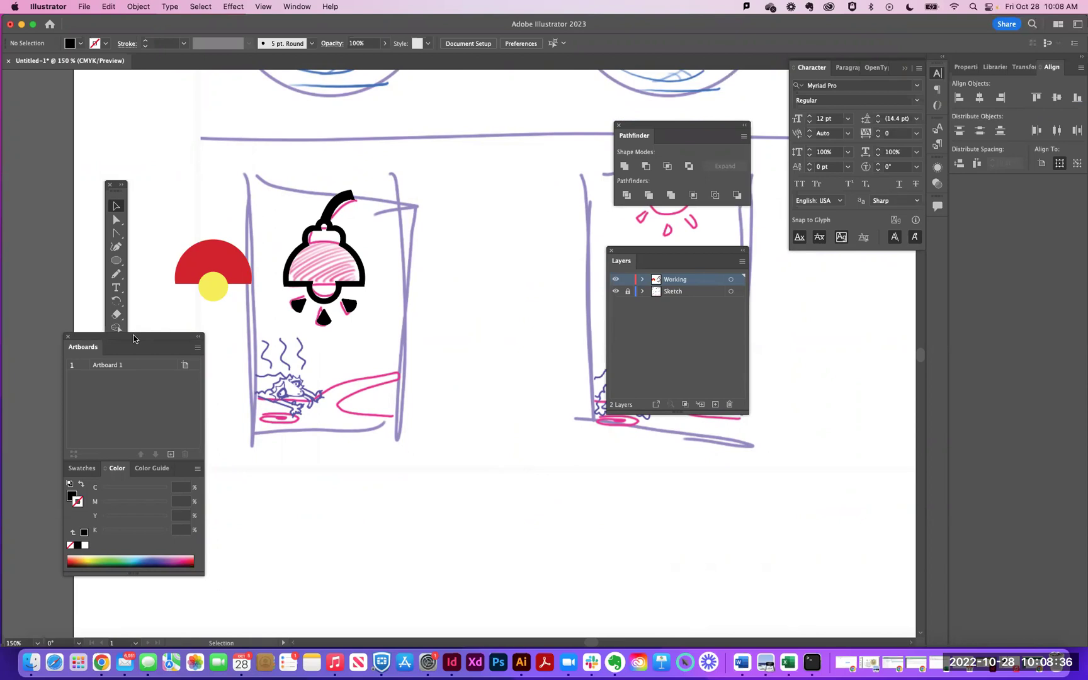
# Step: Move the Artboards and Color panels clear of the drawing tools and access the Ellipse shape tool
pyautogui.moveTo(133, 339); pyautogui.dragTo(215, 461)
pyautogui.click(120, 262)
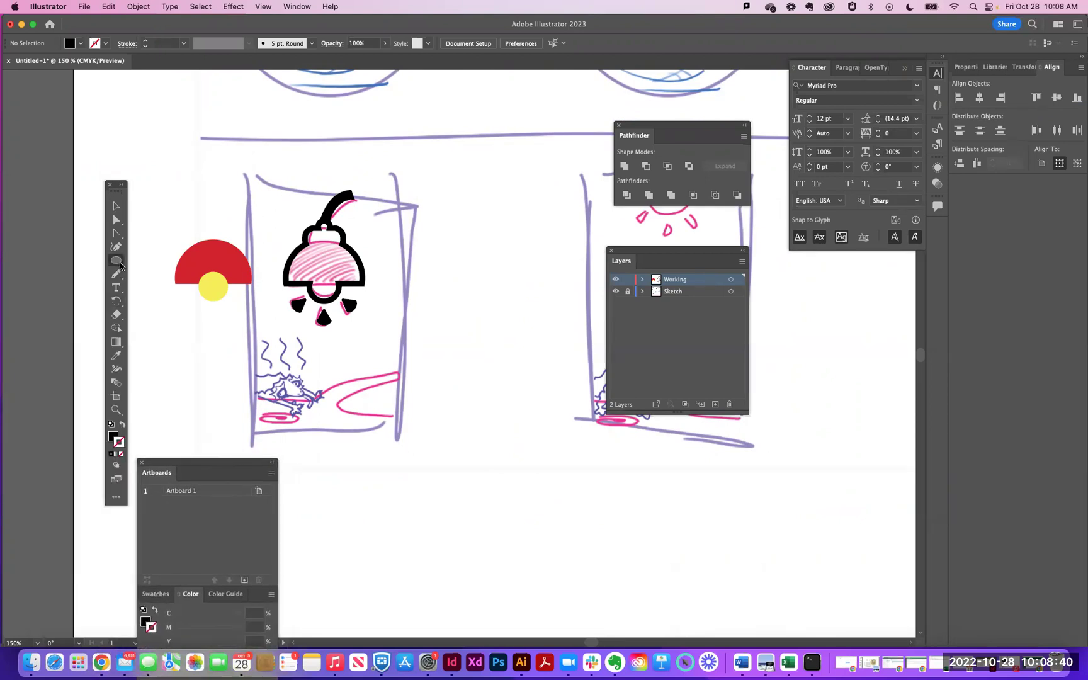